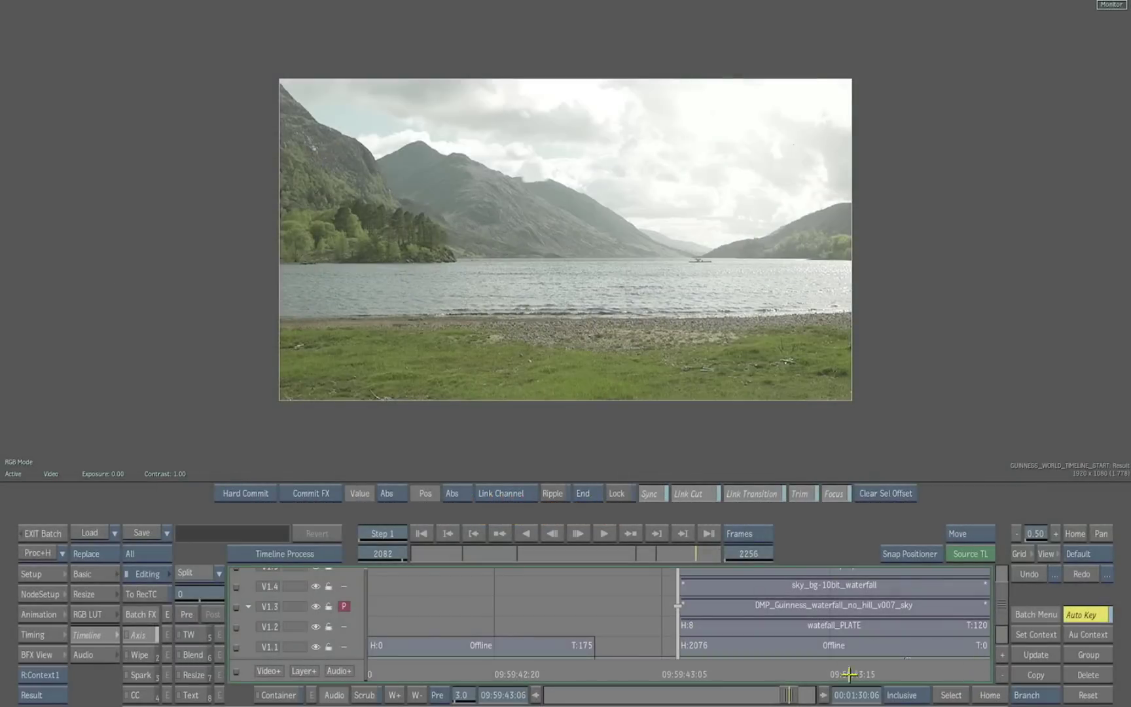
- Select the watefall_PLATE segment, frame it in the timeline, and enlarge the timeline to display all video and audio tracks
left_click(797, 626)
left_click(981, 694)
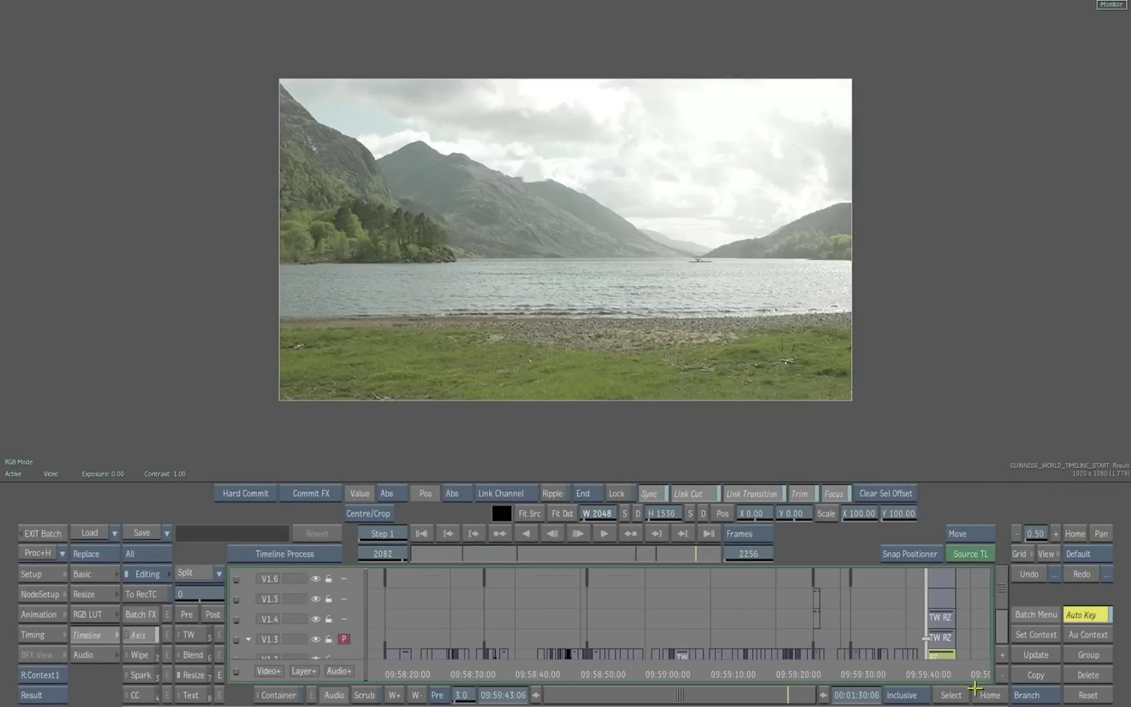
left_click(951, 699)
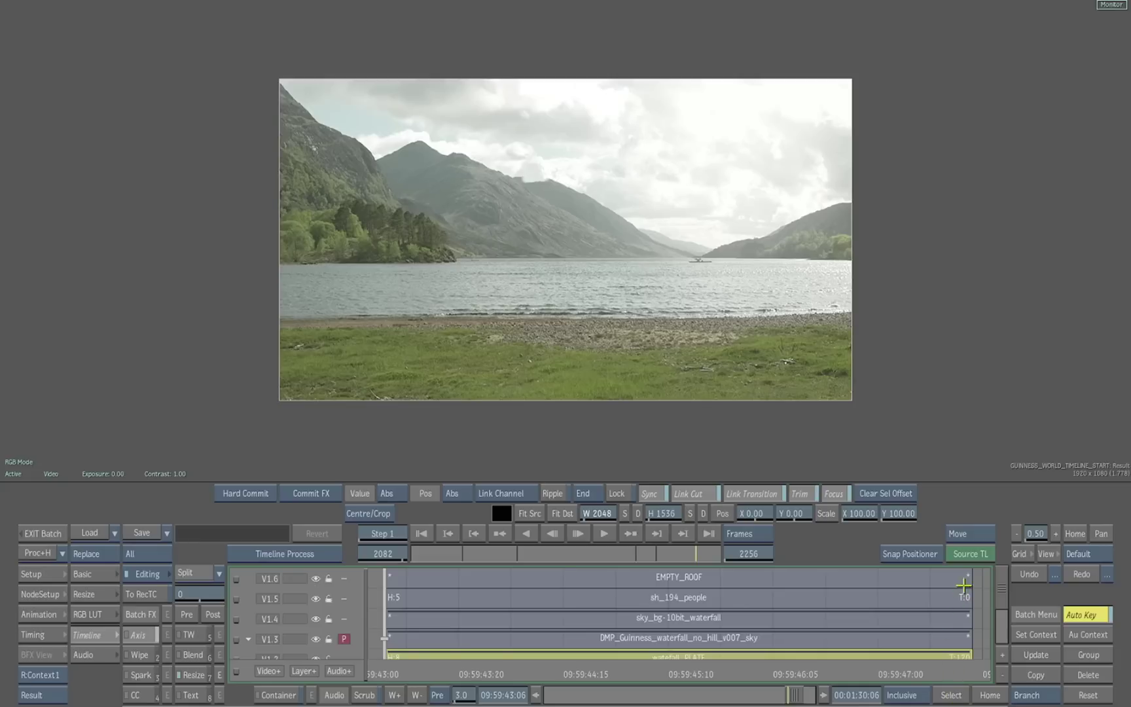
left_click_drag(998, 589, 999, 599)
mouse_move(604, 706)
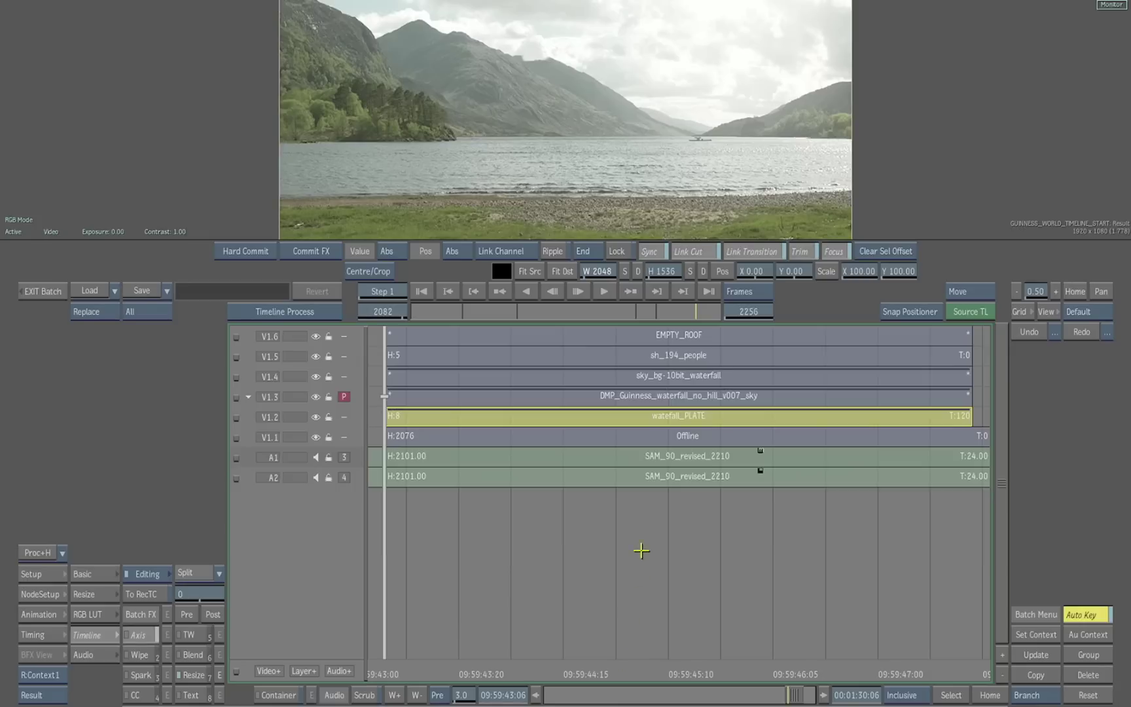
- Examine each stacked layer of the waterfall shot, from EMPTY_ROOF on V1.6 down to watefall_PLATE on V1.2
key("Up")
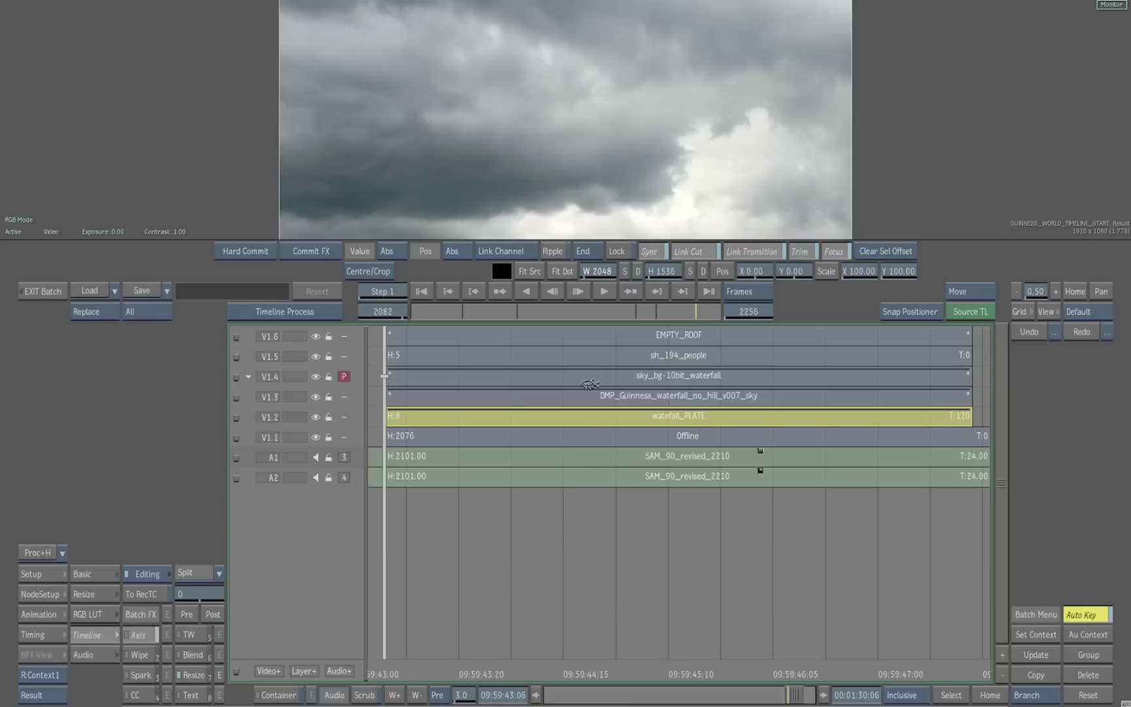
key("Up")
key("Up")
left_click(580, 342)
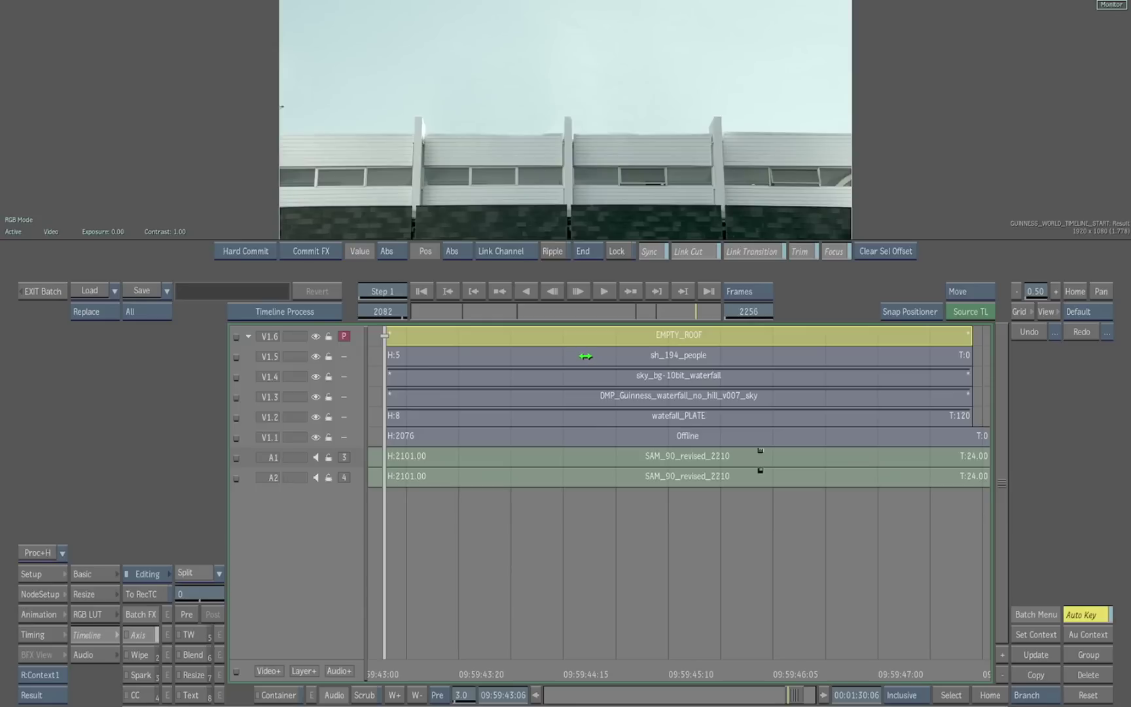
left_click(591, 360)
key("Down")
left_click(587, 380)
left_click(588, 356)
left_click(587, 381)
left_click(590, 363)
left_click(591, 375)
key("Down")
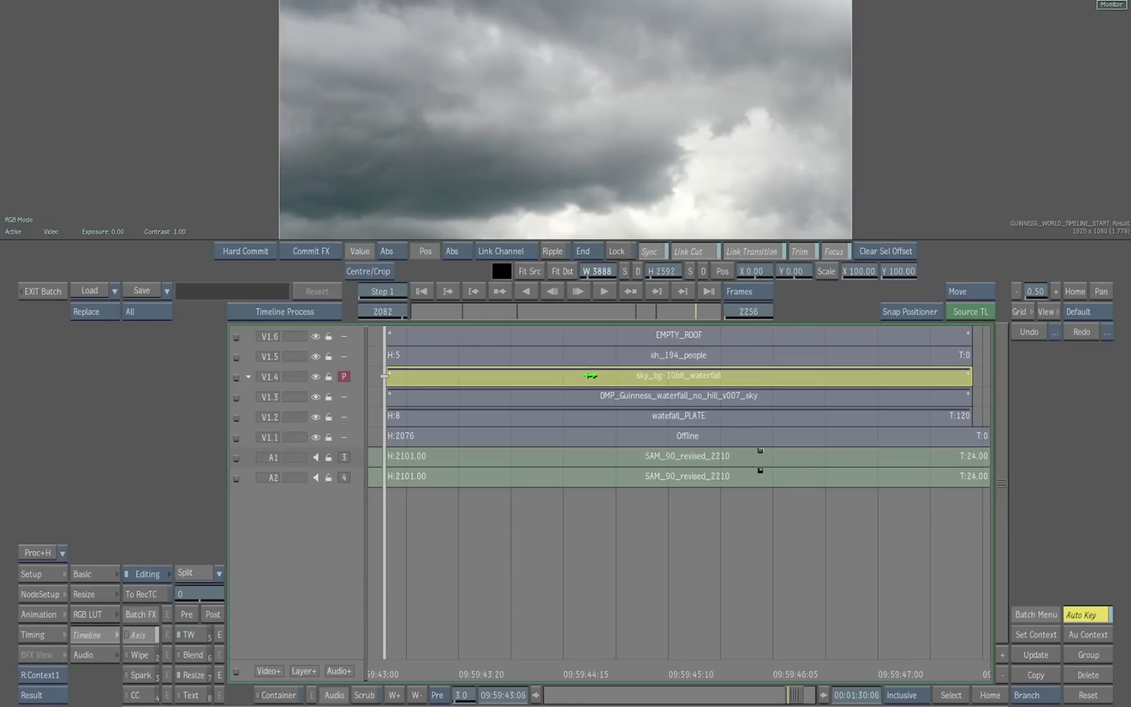
key("Down")
left_click(590, 396)
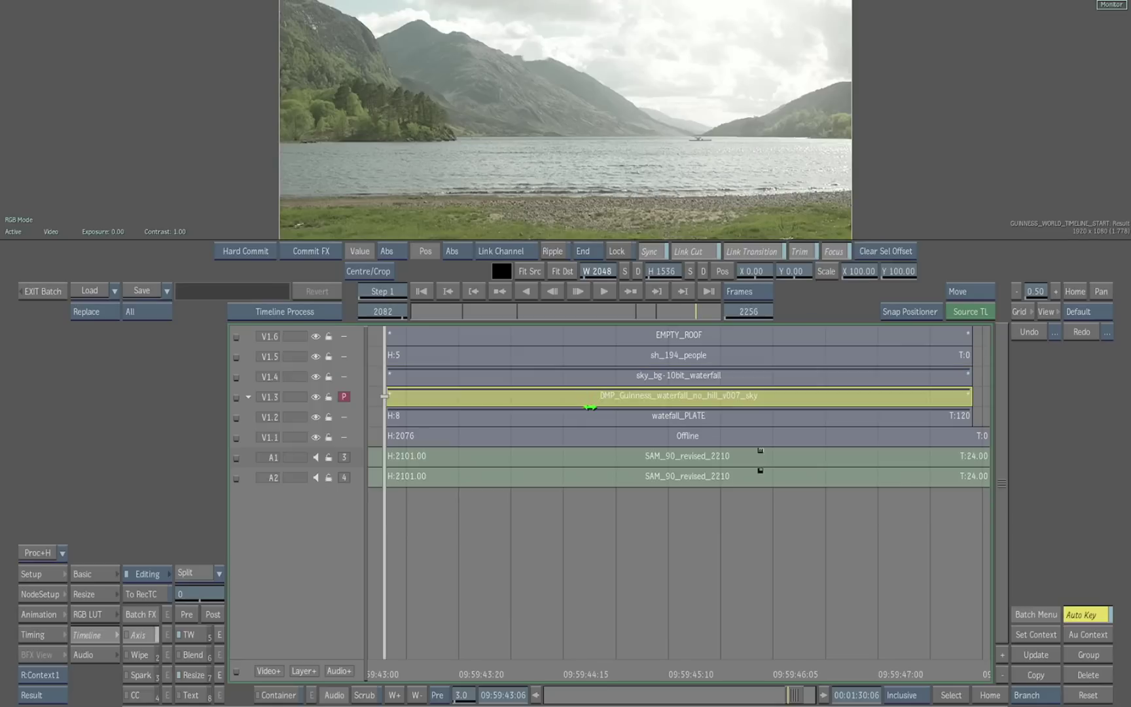
key("Down")
left_click(587, 415)
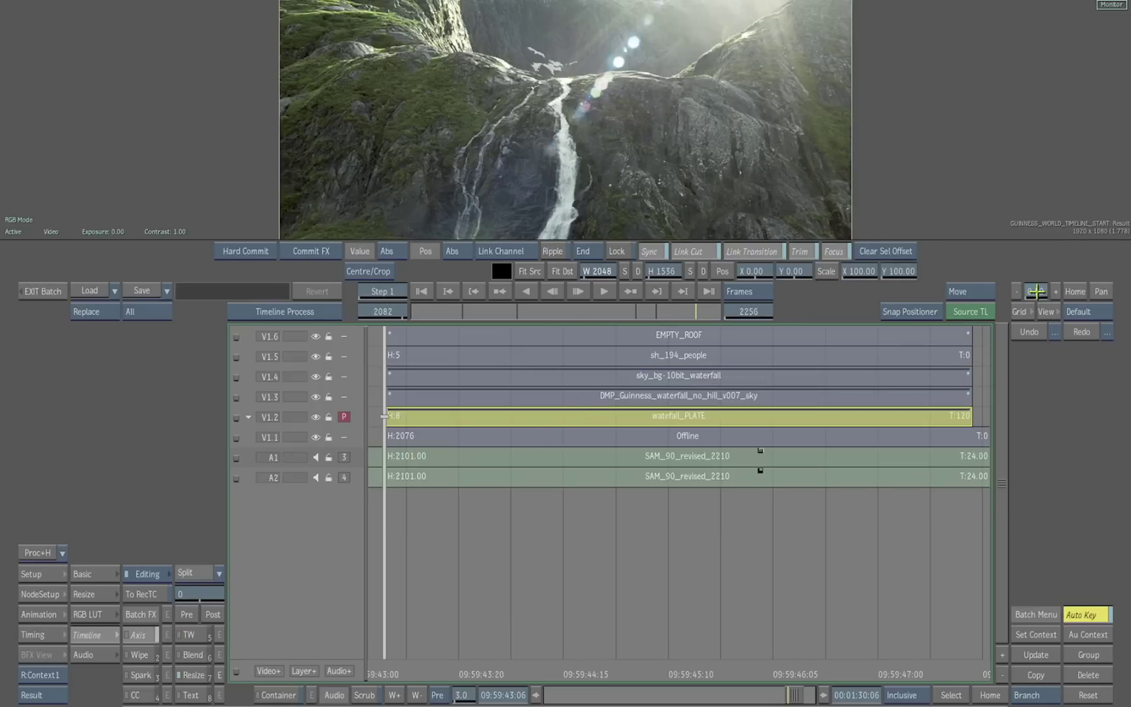
- Fit the watefall_PLATE image in the viewer, scrub through its motion, and return to the segment's first frame
left_click(1019, 292)
left_click_drag(404, 665, 465, 638)
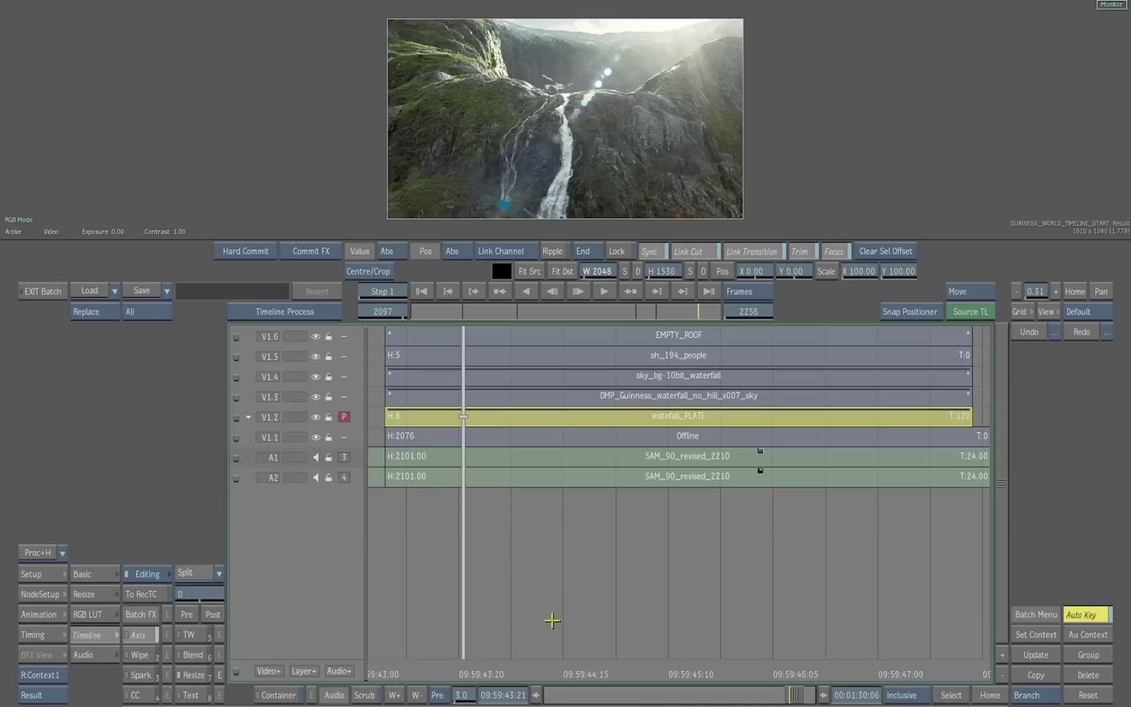
key("Home")
- Create one Batch FX from the five stacked segments, EMPTY_ROOF through watefall_PLATE
left_click(528, 336)
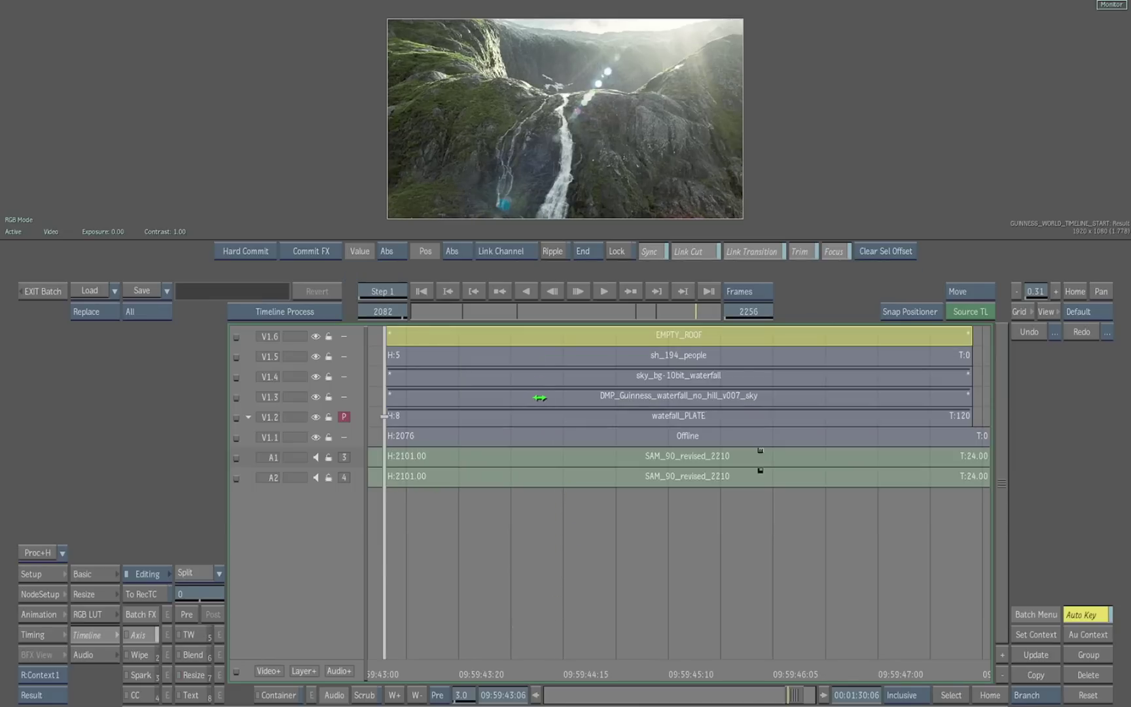
left_click(549, 416, "shift")
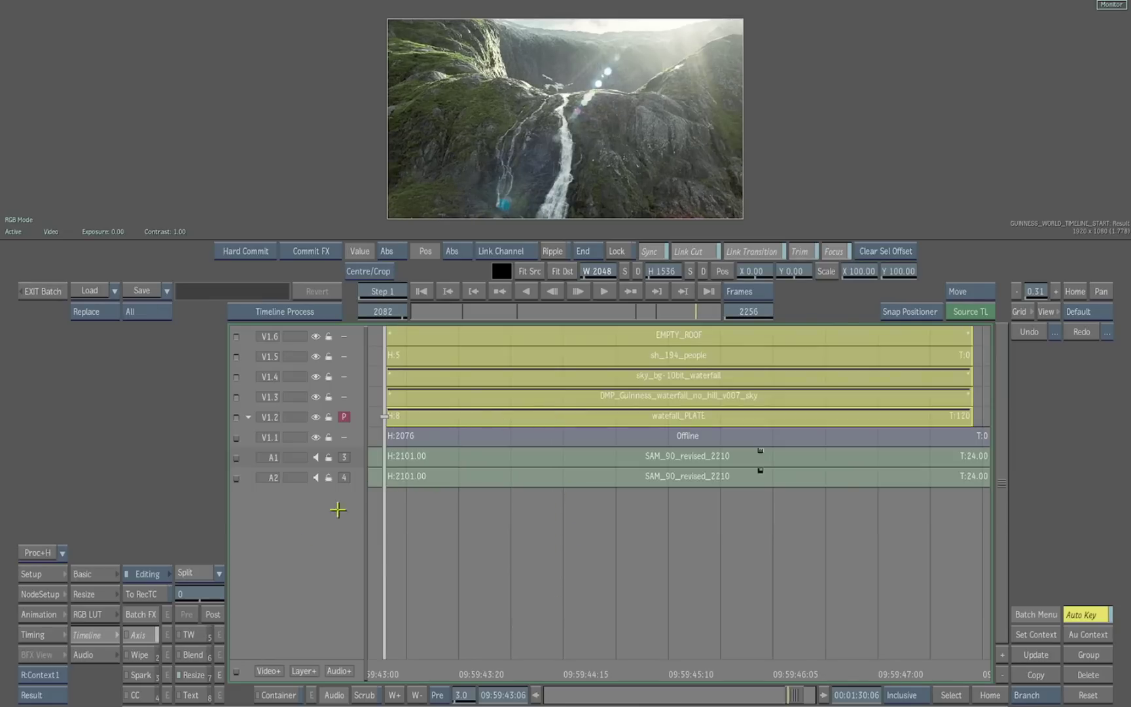
left_click(206, 617)
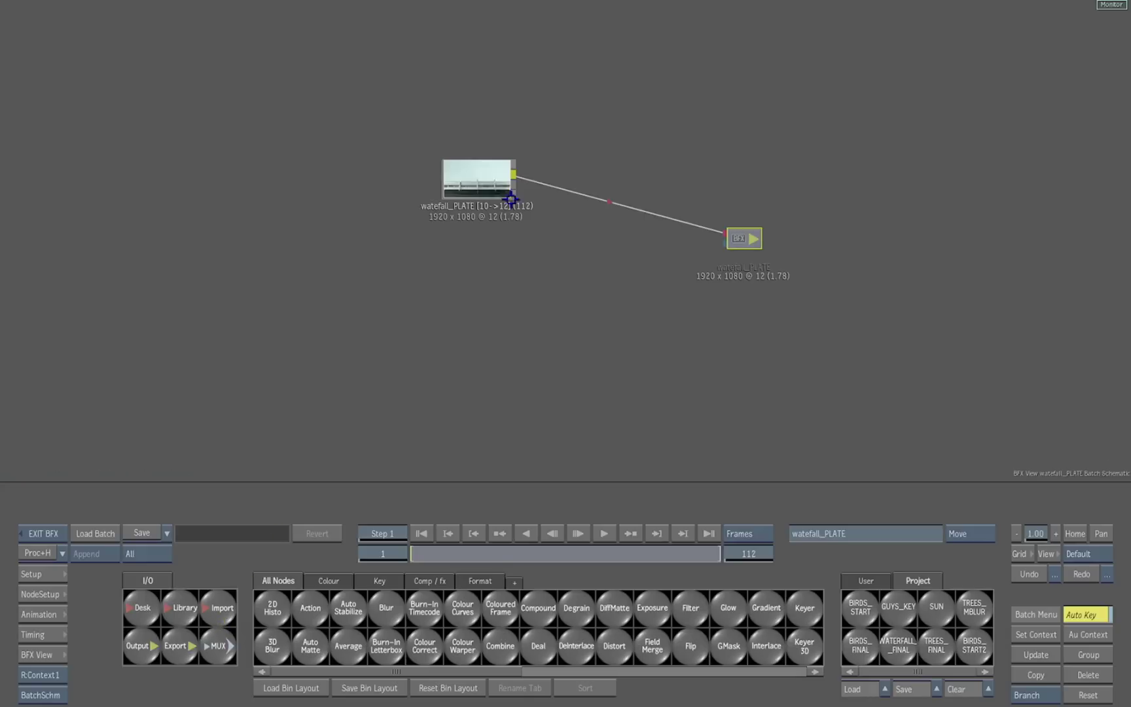
- Split the multi-layer source clip into separate clip nodes with Split Tracks and Layers
left_click(508, 197)
left_click(218, 573)
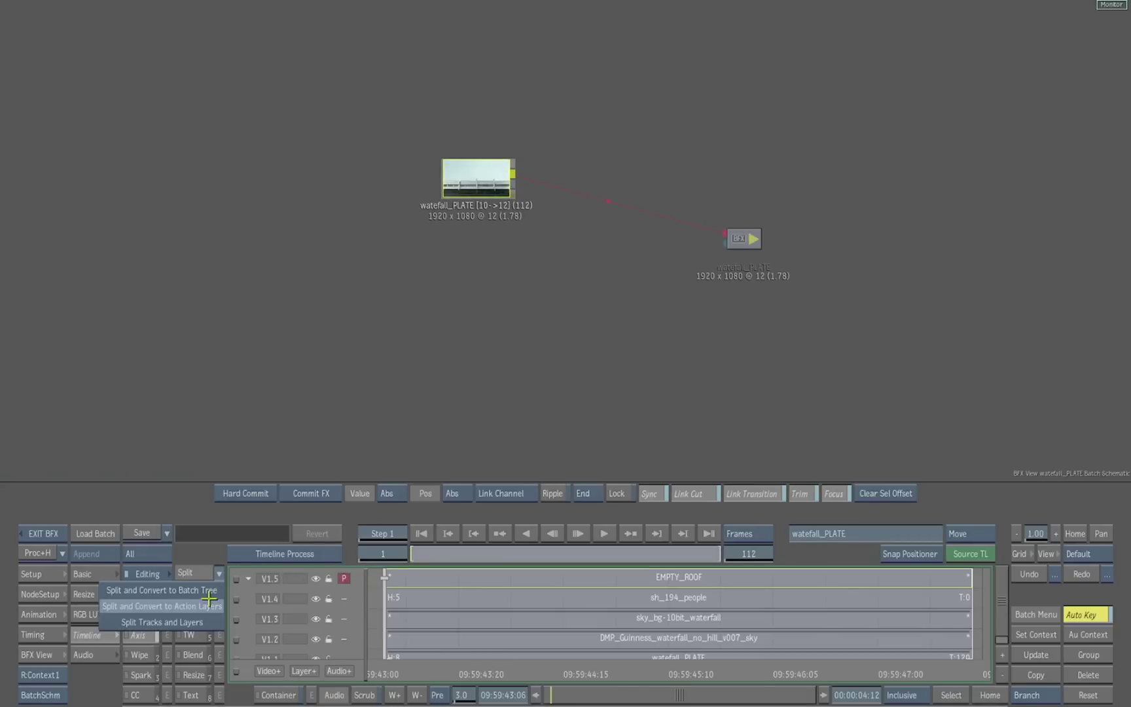
left_click(210, 618)
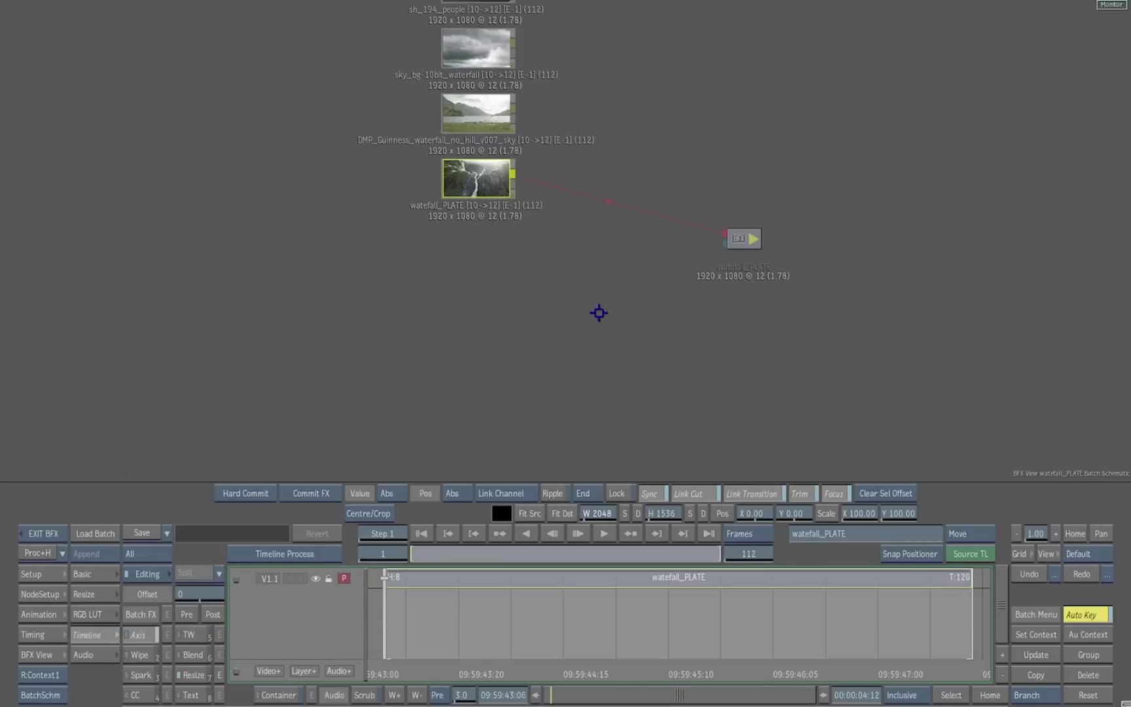
- Move the BFX output node farther right of the source clips and bring up the node bin
left_click_drag(688, 349, 894, 275)
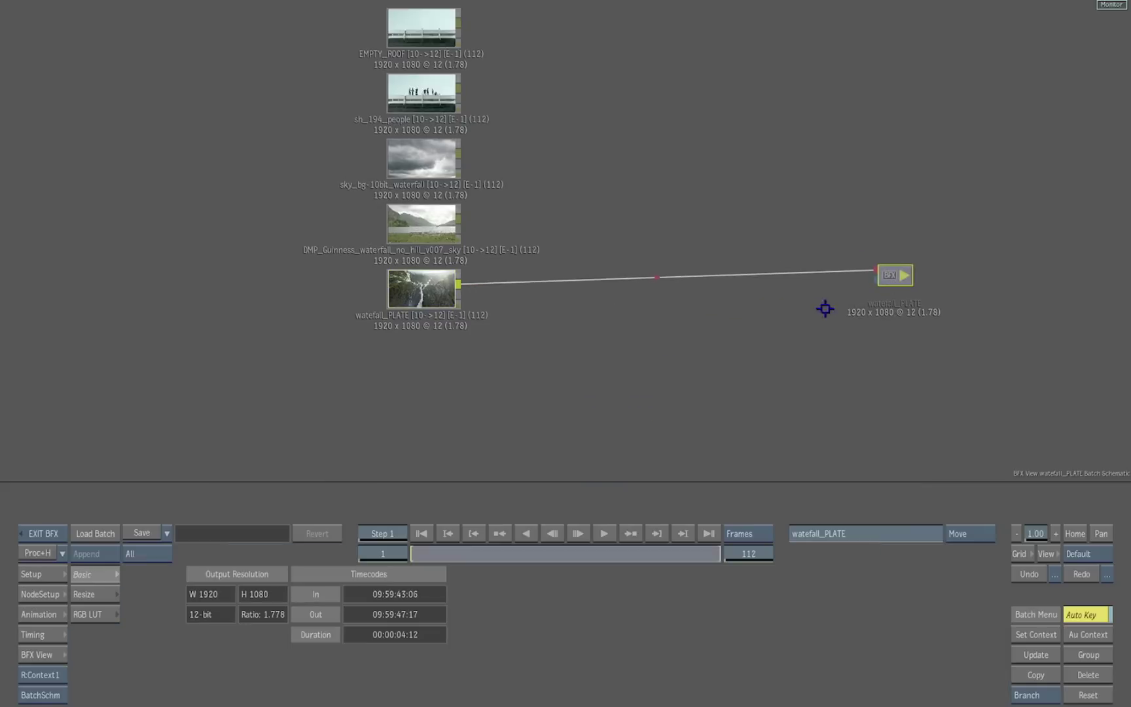
mouse_move(1, 681)
mouse_move(497, 671)
left_mouse_down()
mouse_move(611, 668)
mouse_move(488, 675)
left_mouse_up()
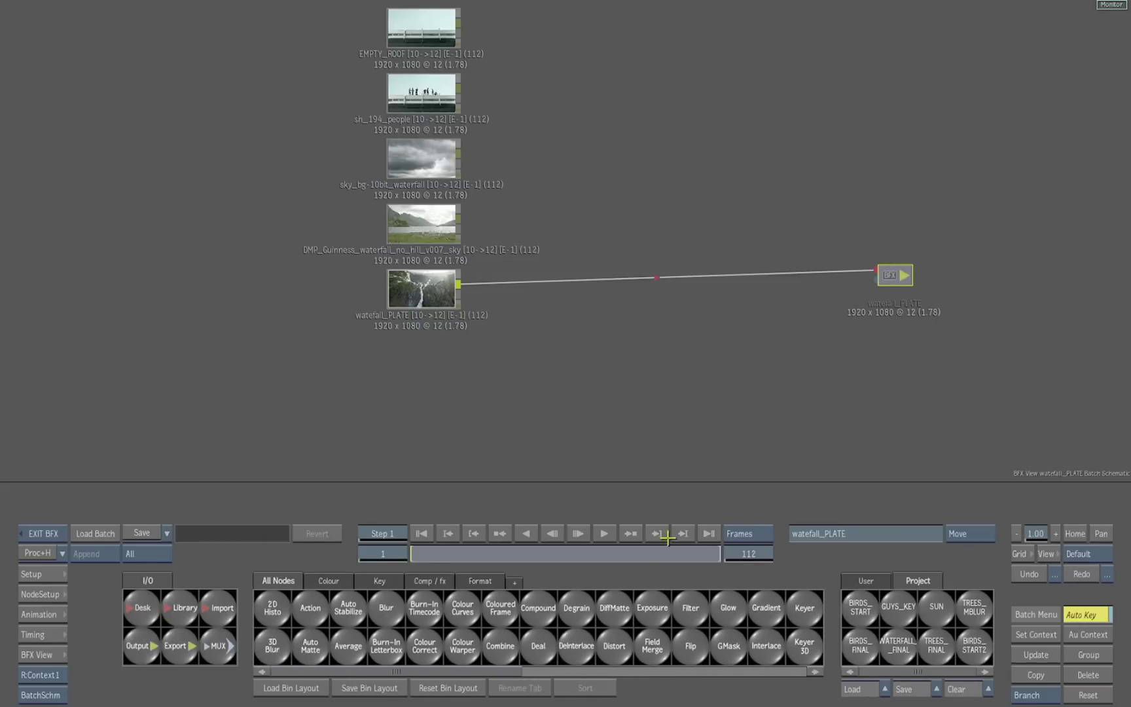
left_click_drag(663, 371, 648, 424)
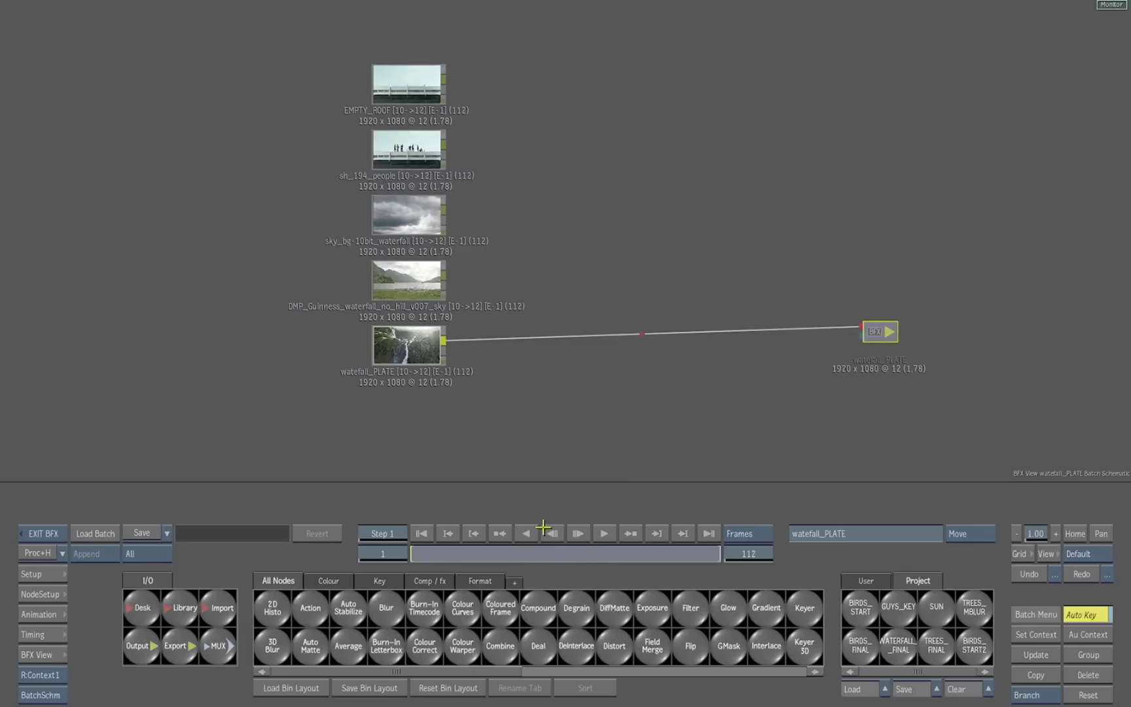
- Insert an Action node between the watefall_PLATE clip and the BFX output, and view its result
left_click_drag(311, 608, 595, 347)
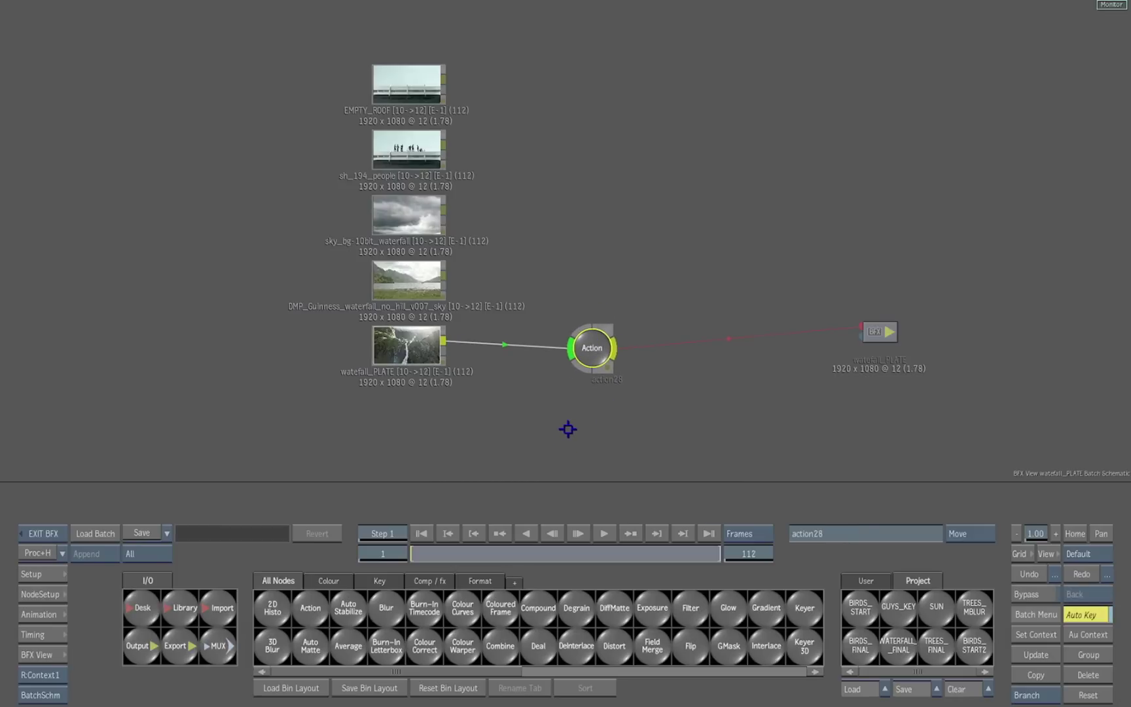
key("F4")
left_click(1075, 533)
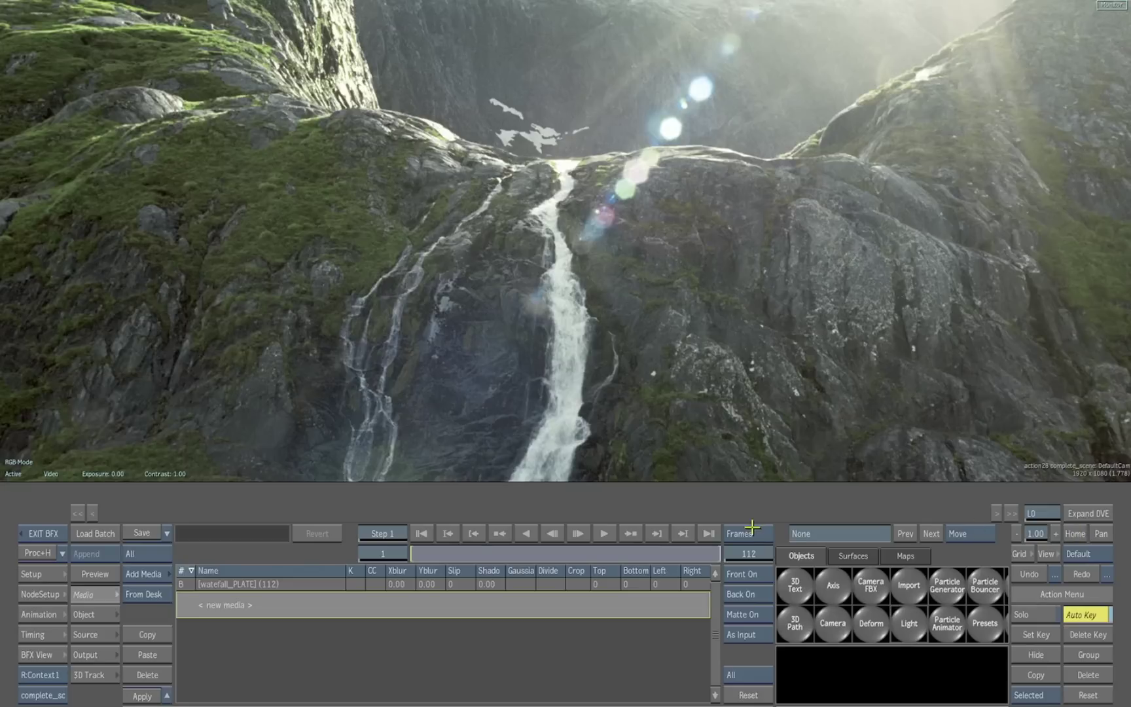
- Track the waterfall plate's camera with Free 3D Motion and scrub through the shot to check the trackers
left_click(91, 675)
left_click(349, 610)
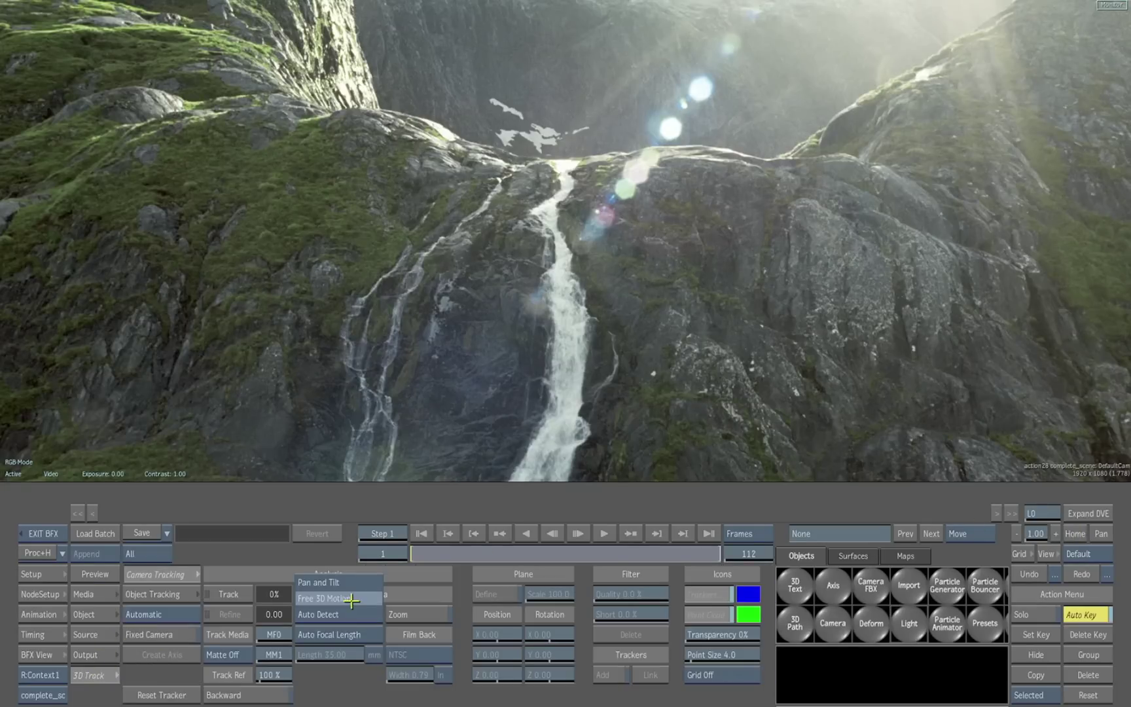
left_click(352, 599)
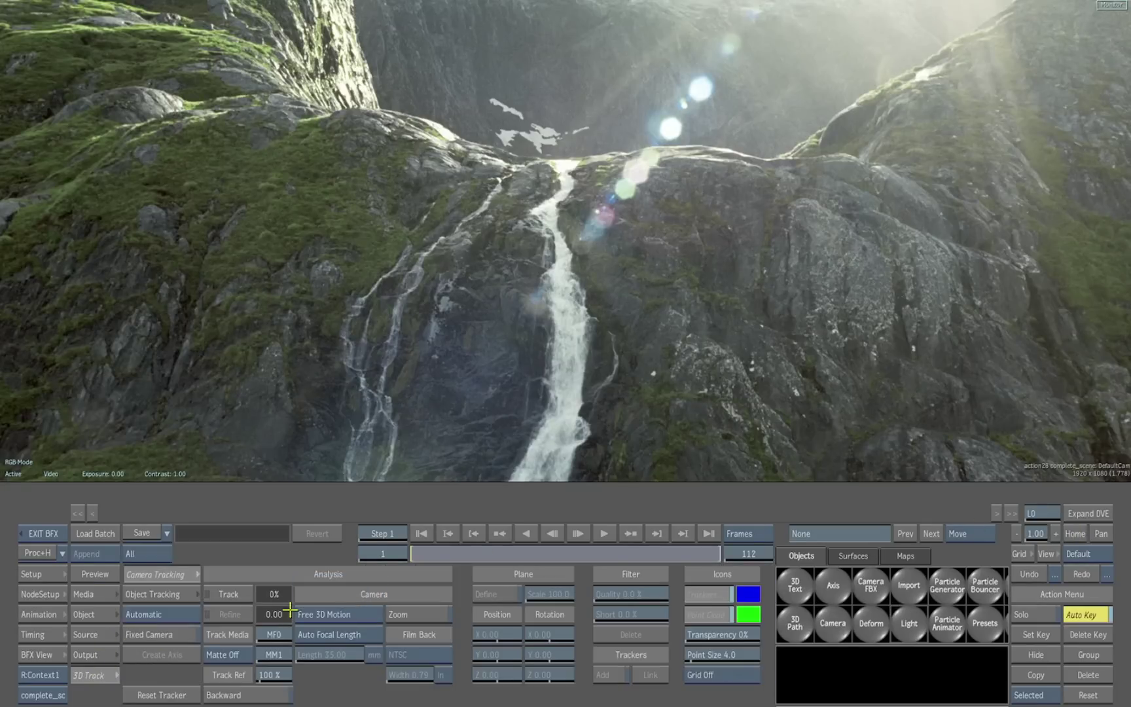
left_click(226, 595)
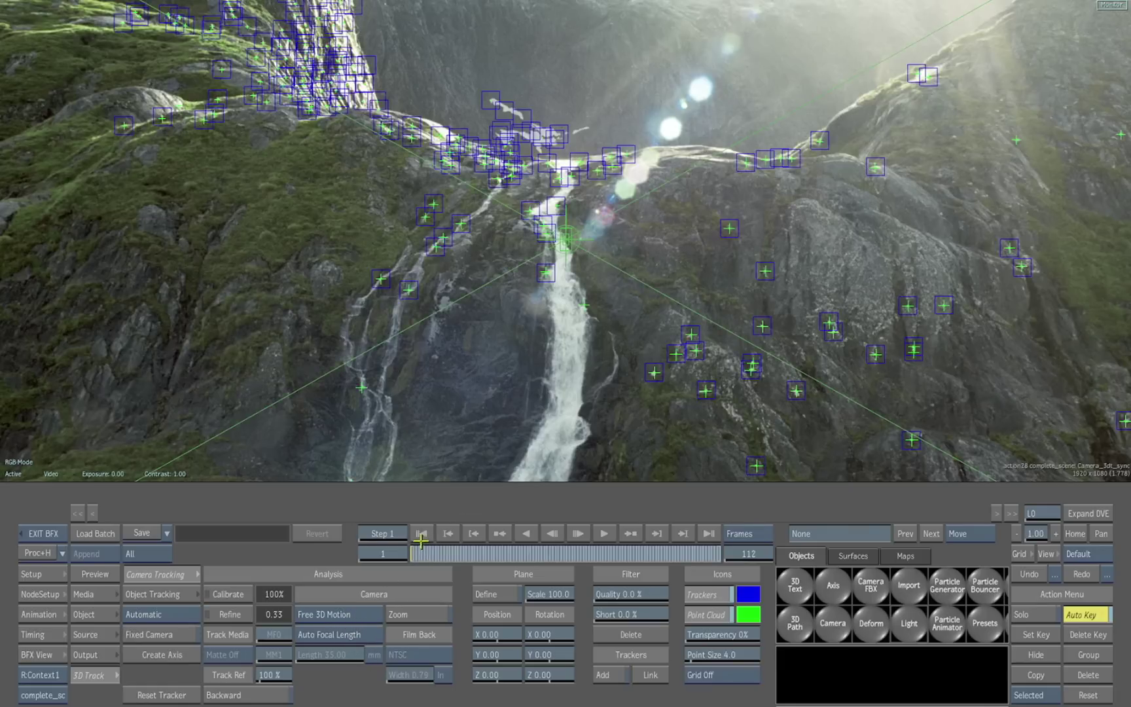
left_click(428, 557)
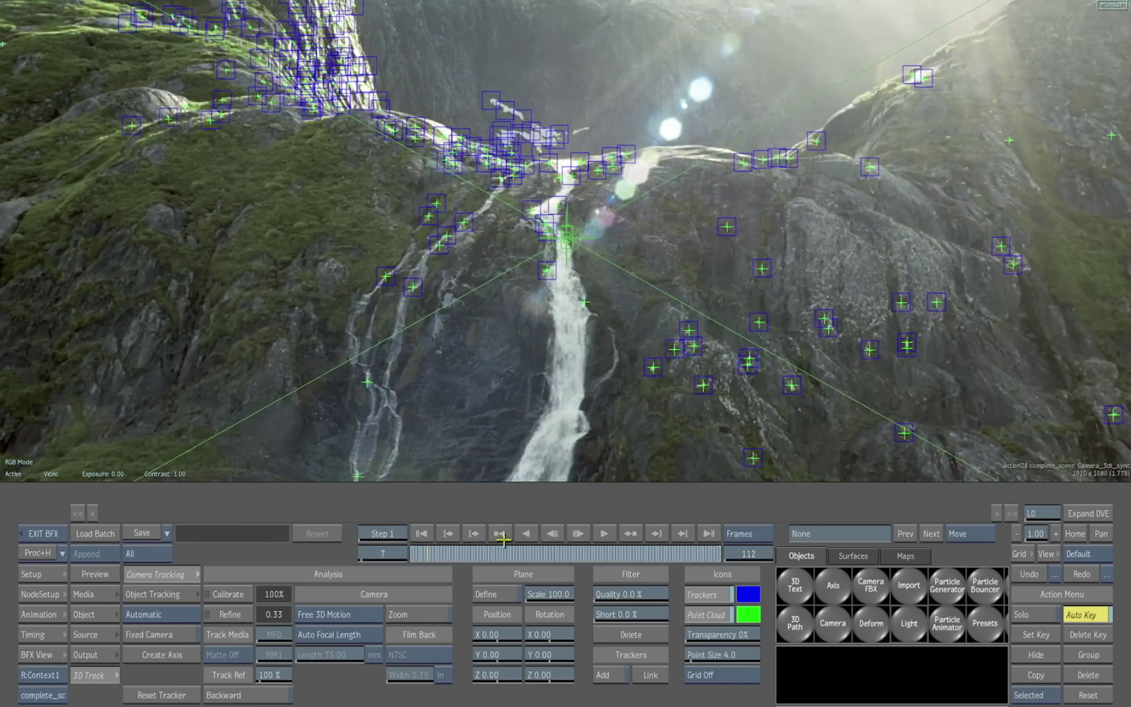
left_click_drag(503, 540, 717, 531)
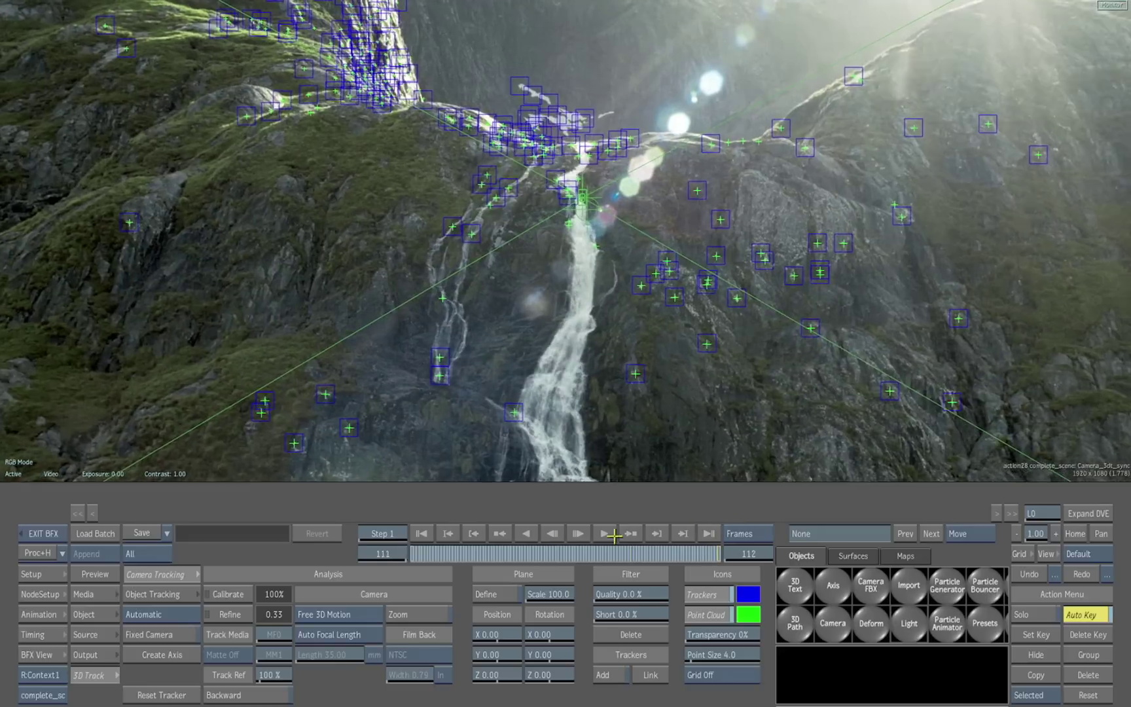
- Show a Top view beside the tracked camera view and scrub through the solved camera move
key("alt+2")
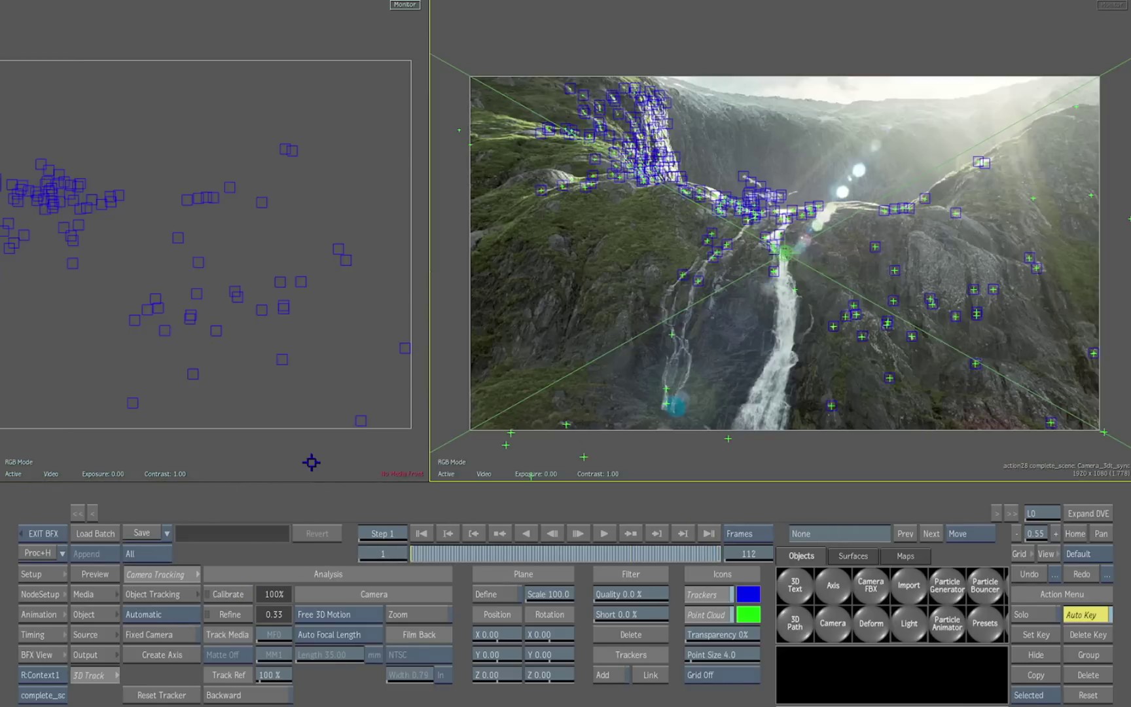
key("F4")
left_click_drag(432, 454, 543, 436)
left_click_drag(308, 435, 444, 475)
left_click_drag(422, 554, 127, 599)
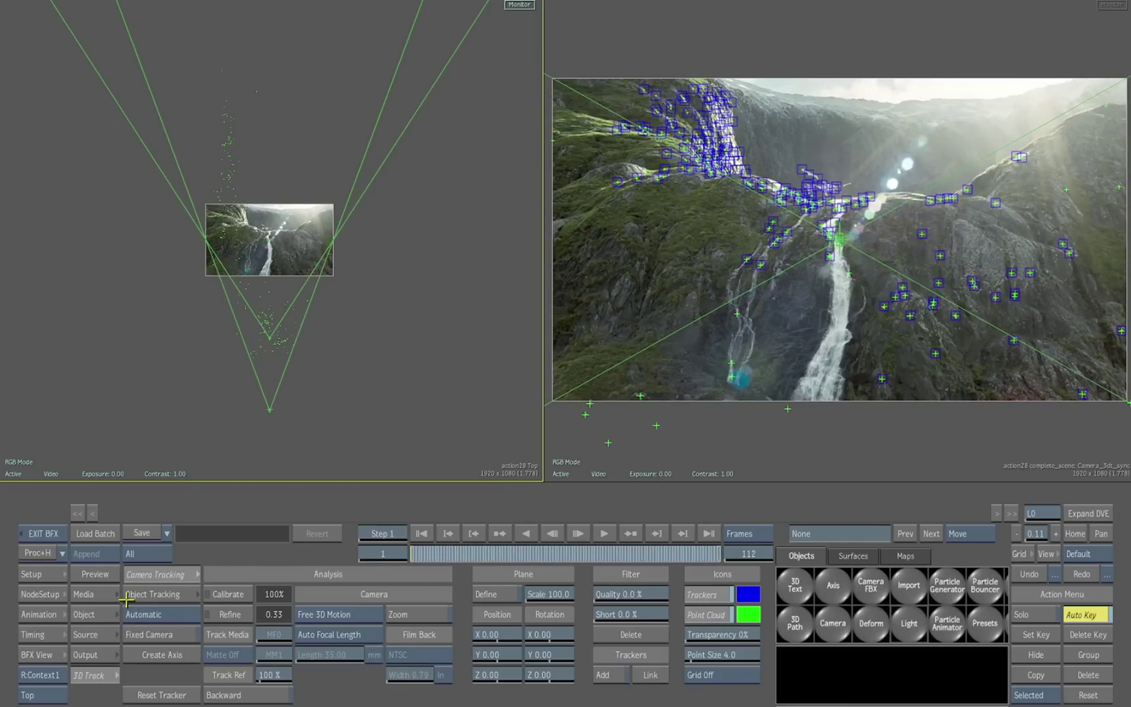
- Turn off the background plate and scrub through the shot to examine the point cloud alone
left_click(97, 593)
left_click(740, 595)
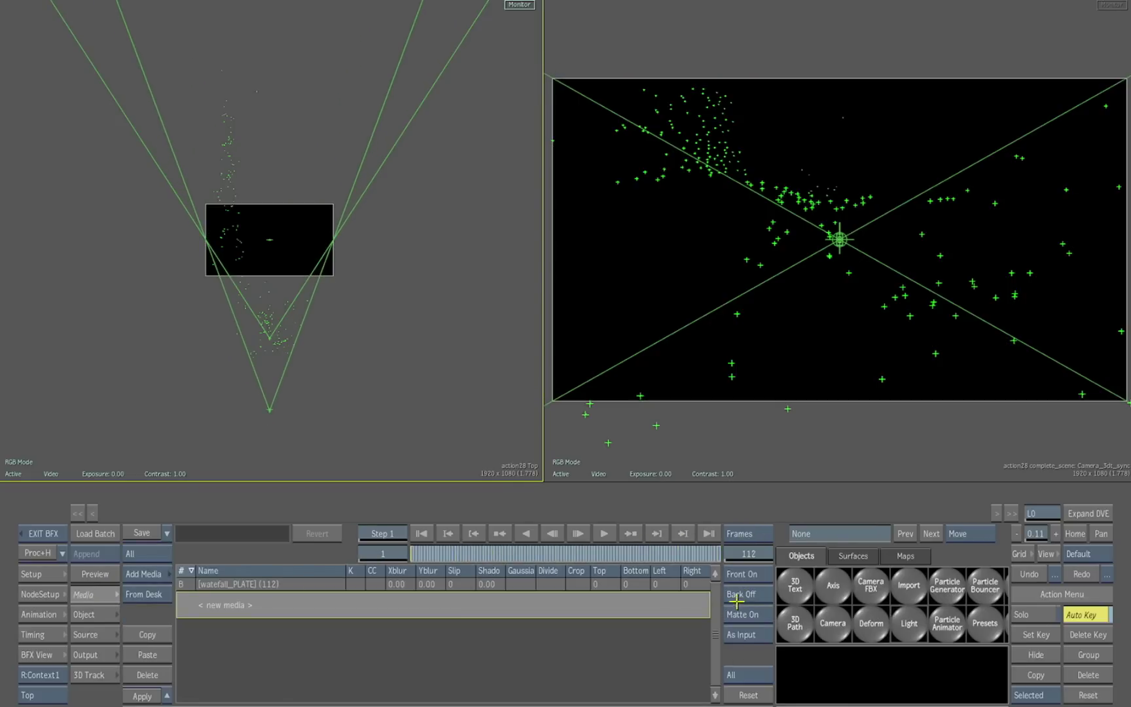
left_click_drag(435, 555, 302, 556)
- Display the Action schematic beside the camera view and hide the DefaultCam camera
key("F4")
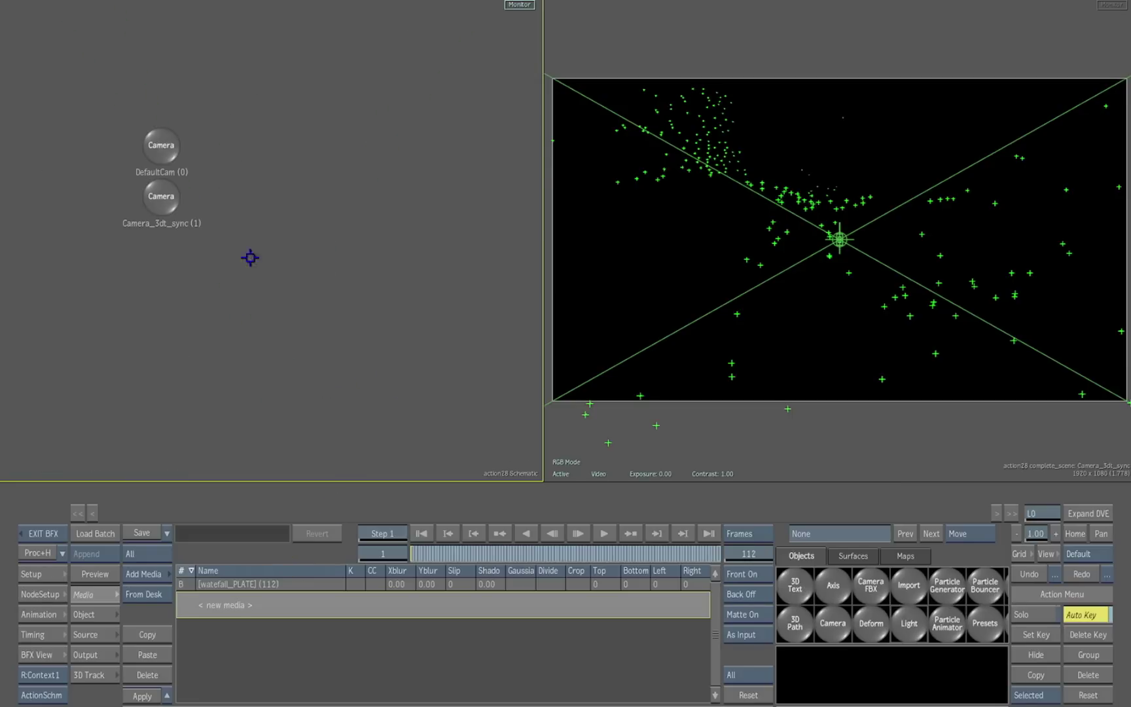
left_click(166, 145)
left_click_drag(166, 146, 166, 140)
left_click(1036, 654)
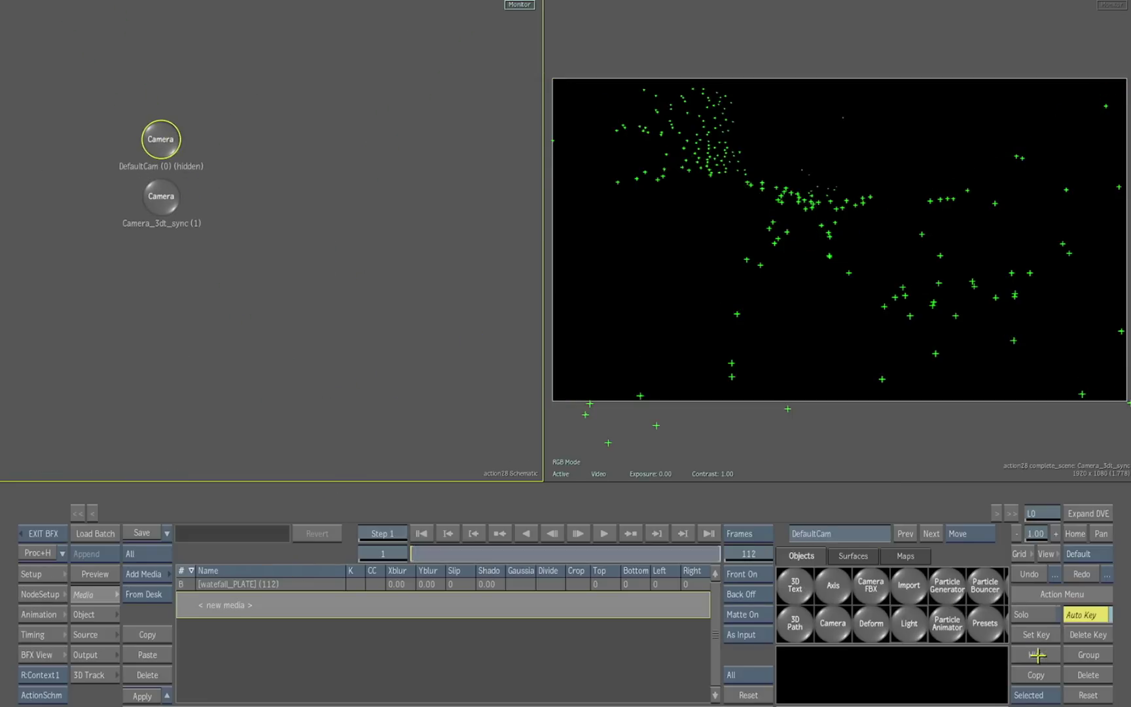
- Turn the background plate on again and narrow the schematic view to enlarge the camera view
left_click(759, 591)
left_click(759, 593)
left_click_drag(543, 462, 384, 462)
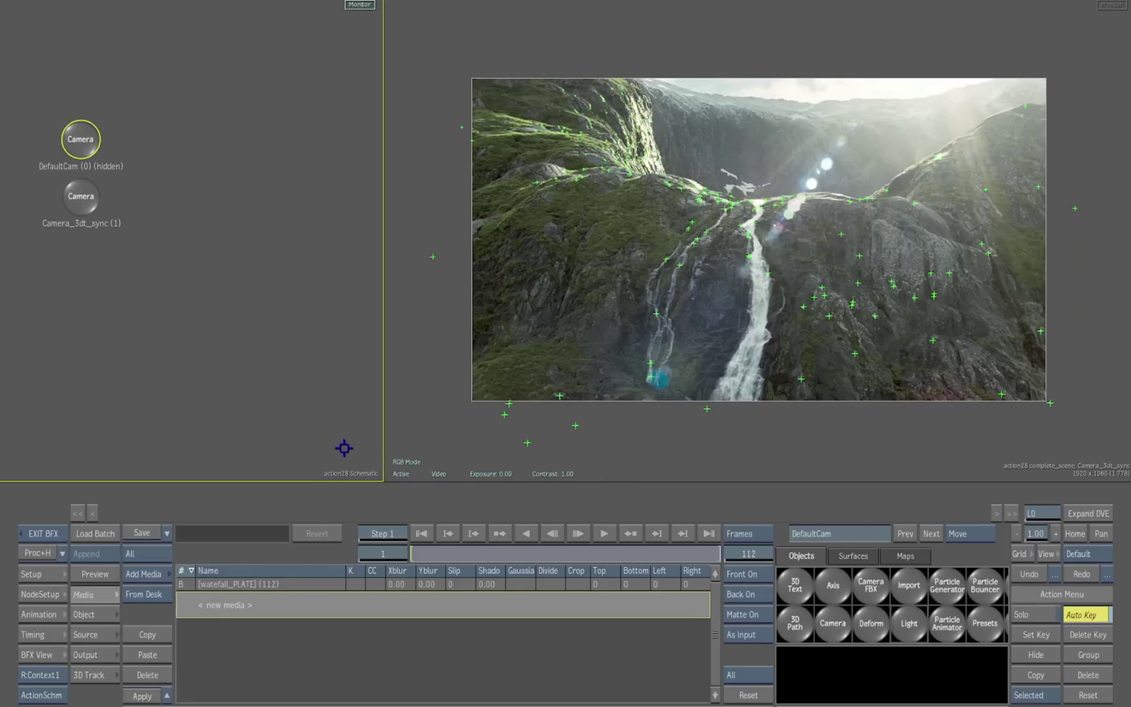
- Create an axis from the tracking point at the crest of the waterfall using the camera tracking tools
left_click(685, 452)
left_click(92, 675)
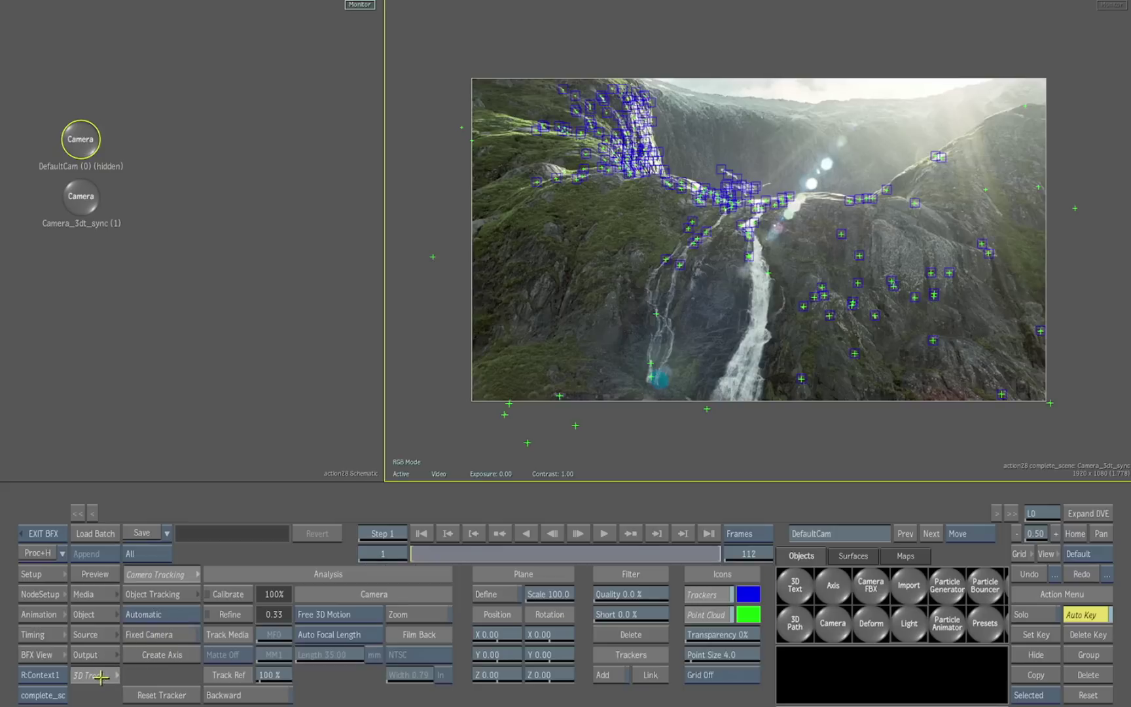
scroll(682, 424, "up", 5)
scroll(786, 393, "up", 2)
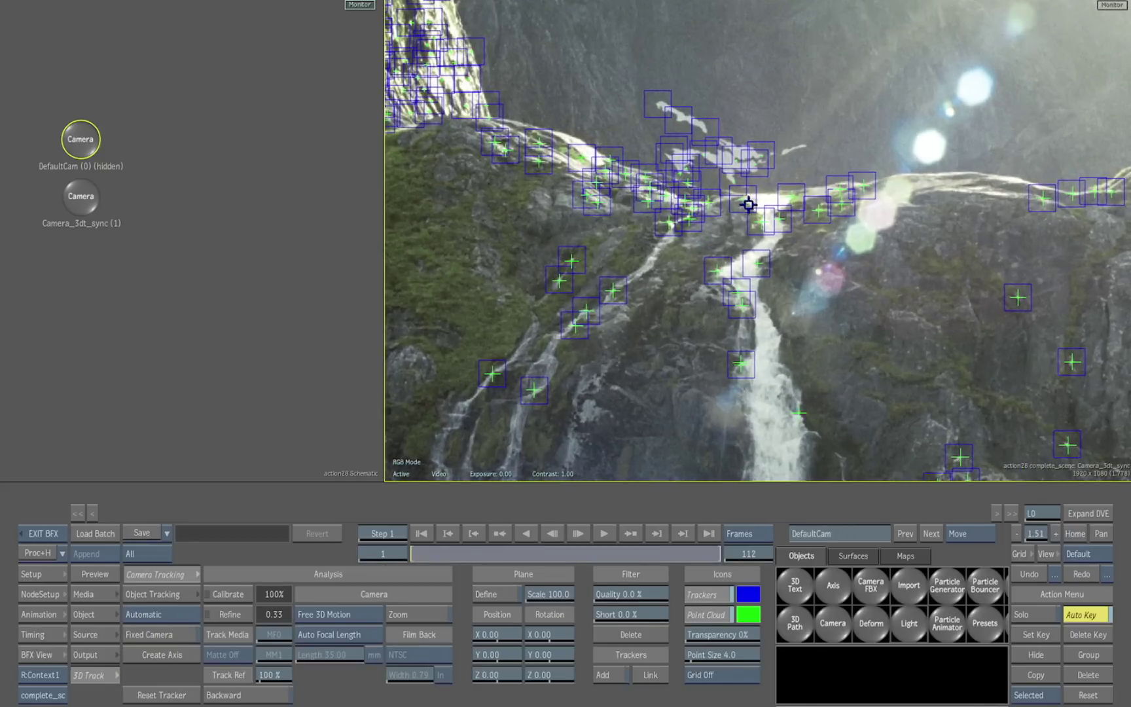
left_click_drag(462, 551, 329, 548)
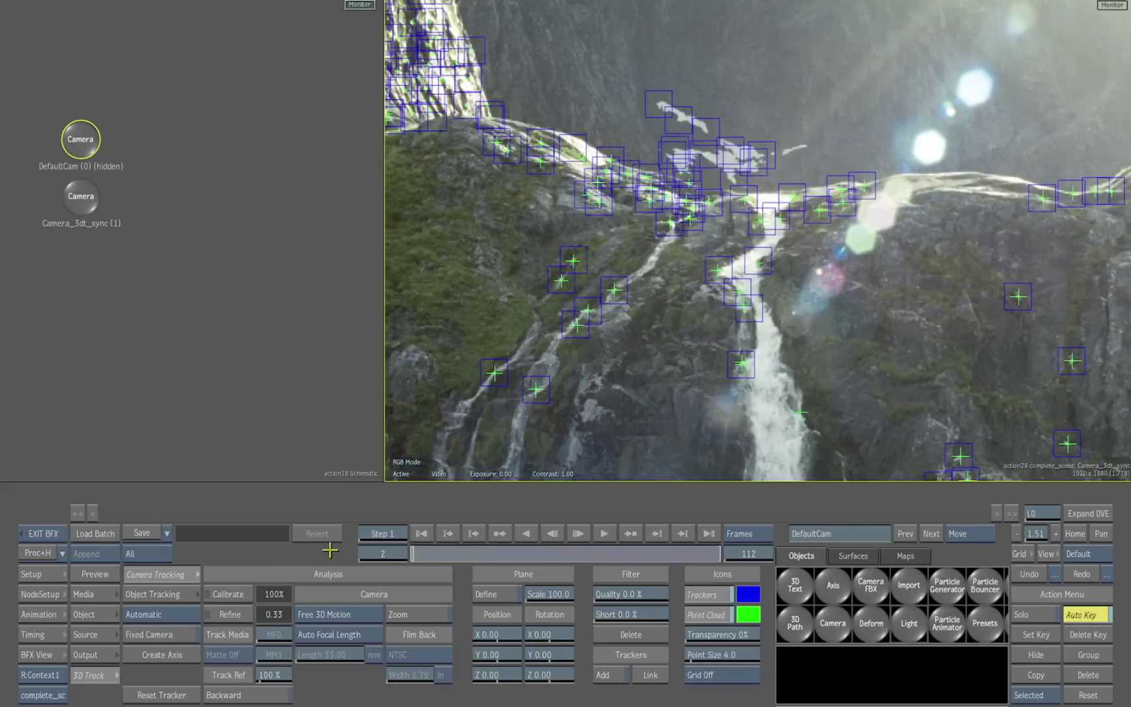
left_click(747, 199)
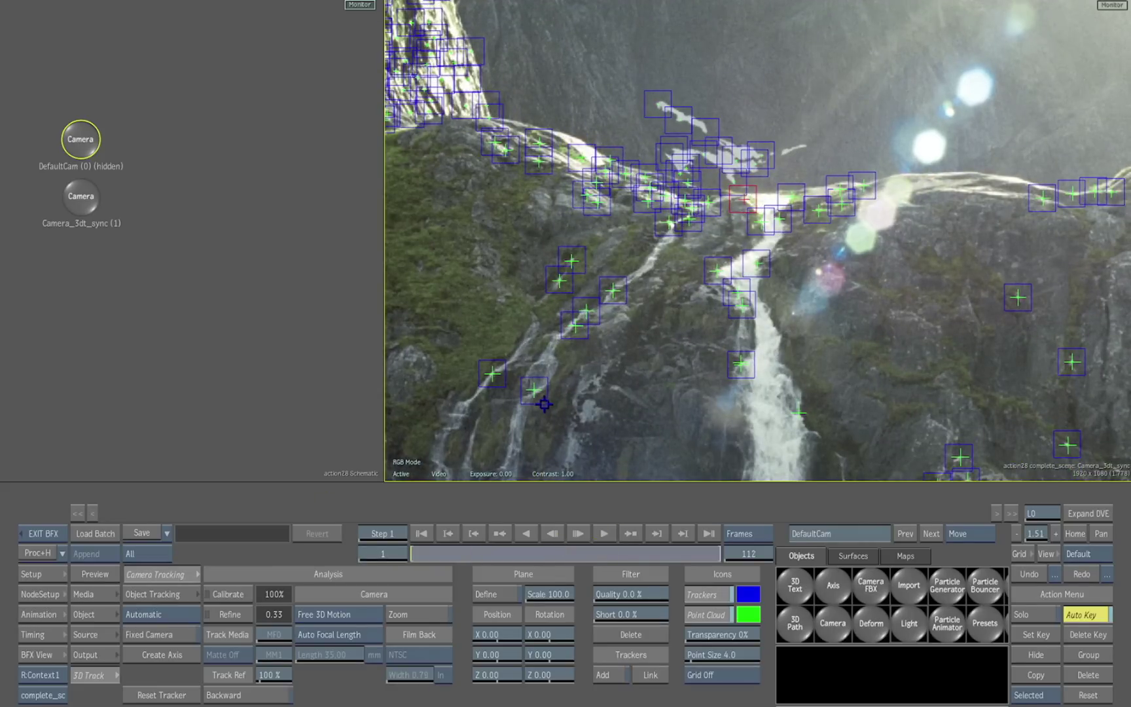
left_click(173, 656)
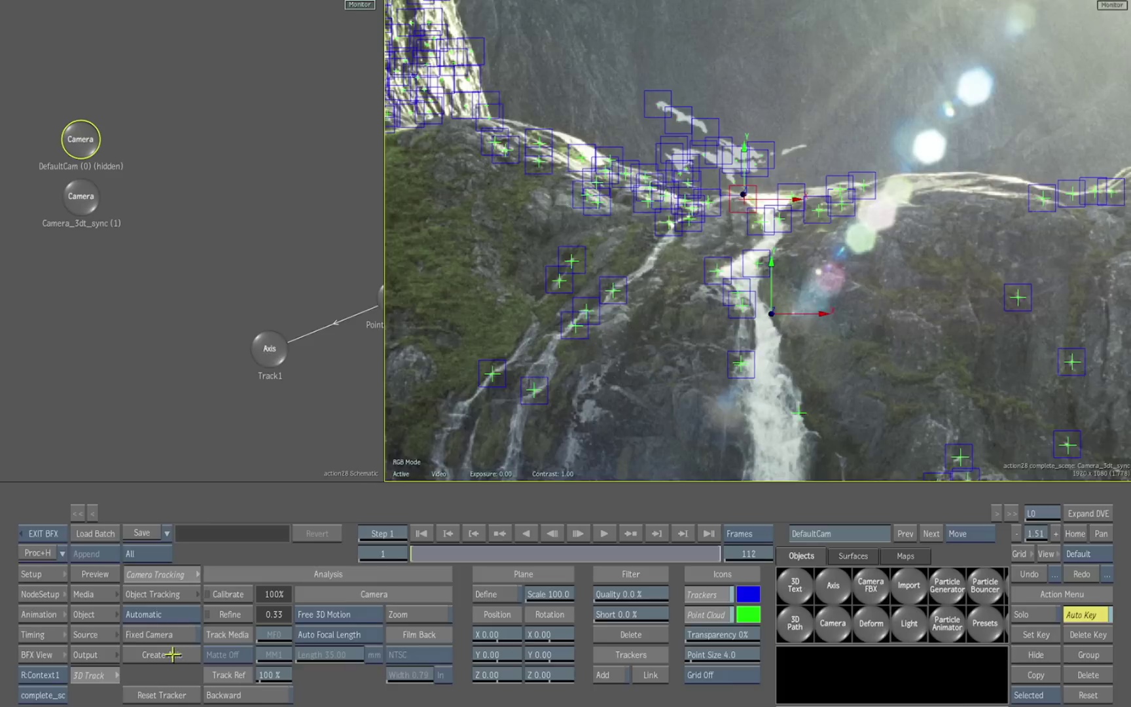
- Rearrange the schematic so the Track1 axis and its Points_3dt_sync parent are both fully in view
left_click_drag(301, 417, 249, 400)
left_click_drag(363, 280, 271, 259)
left_click_drag(268, 372, 311, 389)
left_click_drag(192, 327, 199, 332)
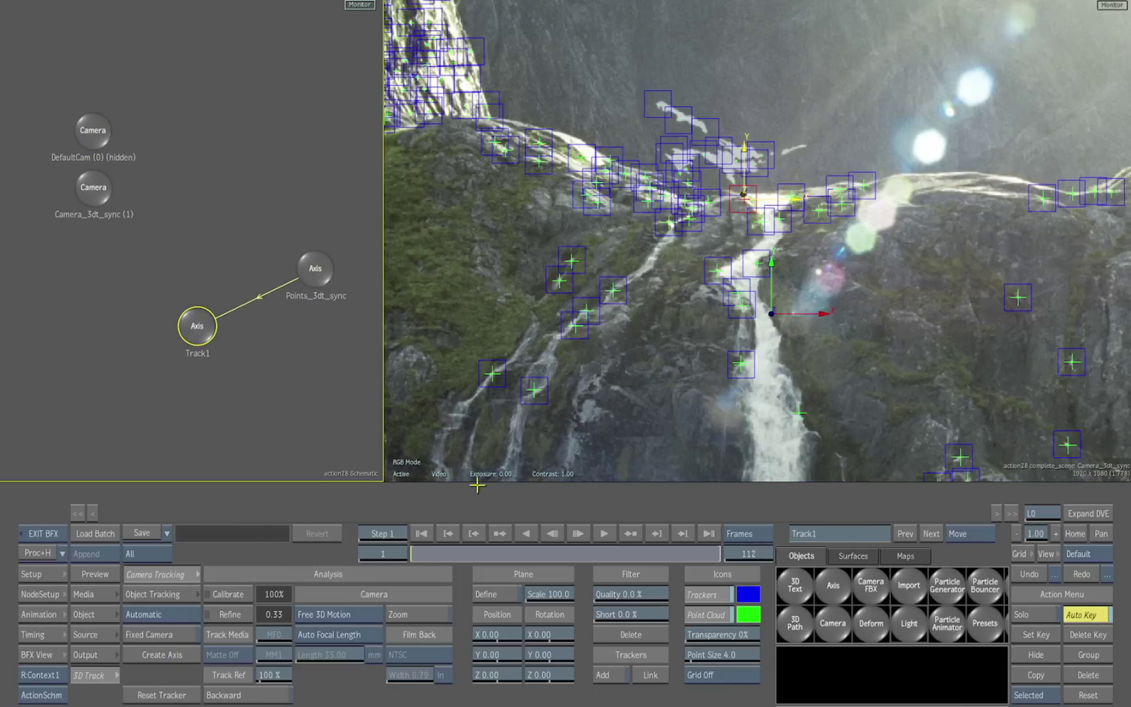
- Rename the Track1 axis as waterfall and shift its node slightly closer to its parent
left_click(793, 537)
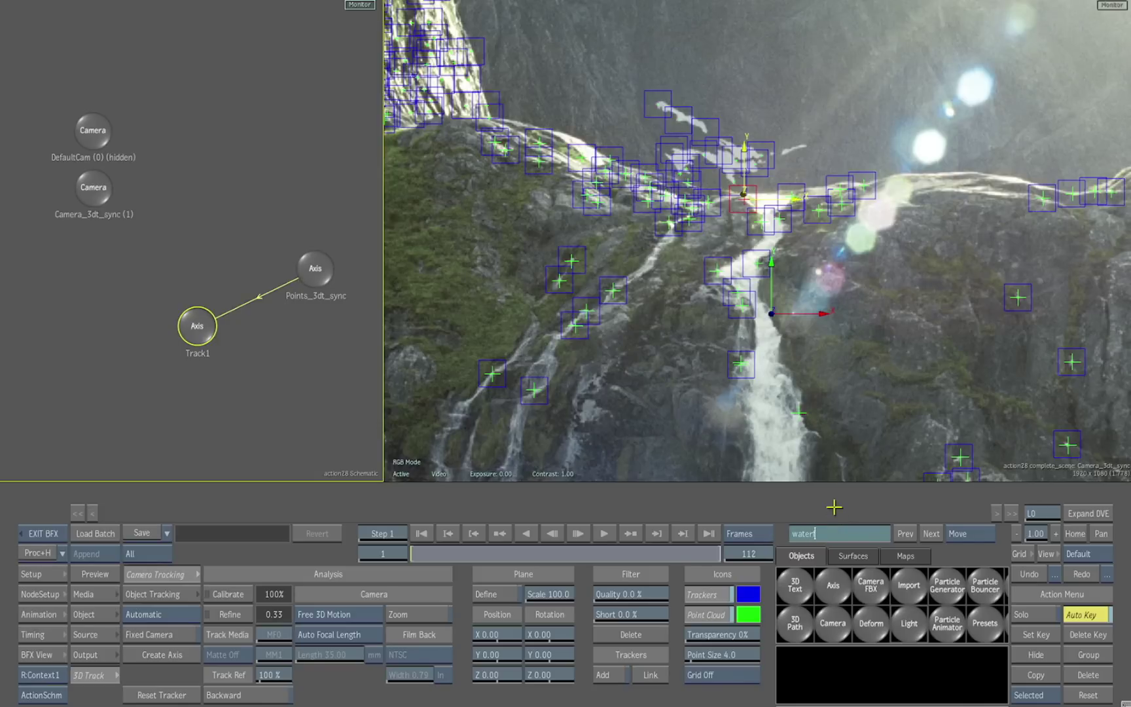
type("waterfall")
key("Return")
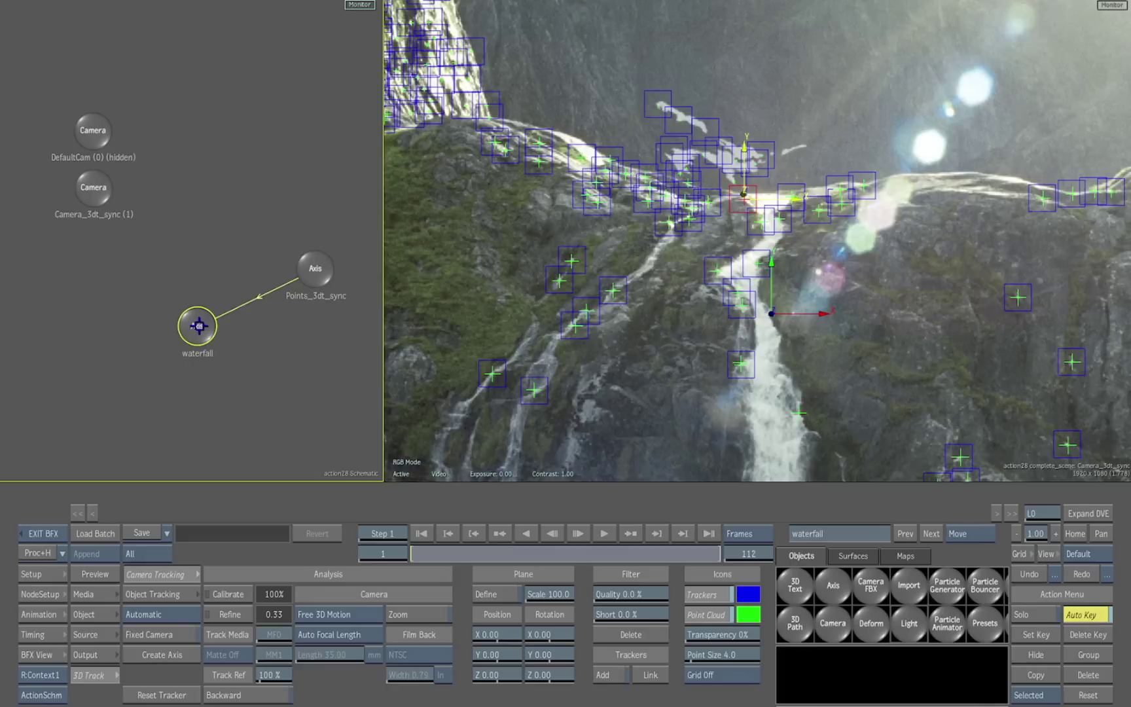
left_click_drag(199, 326, 214, 329)
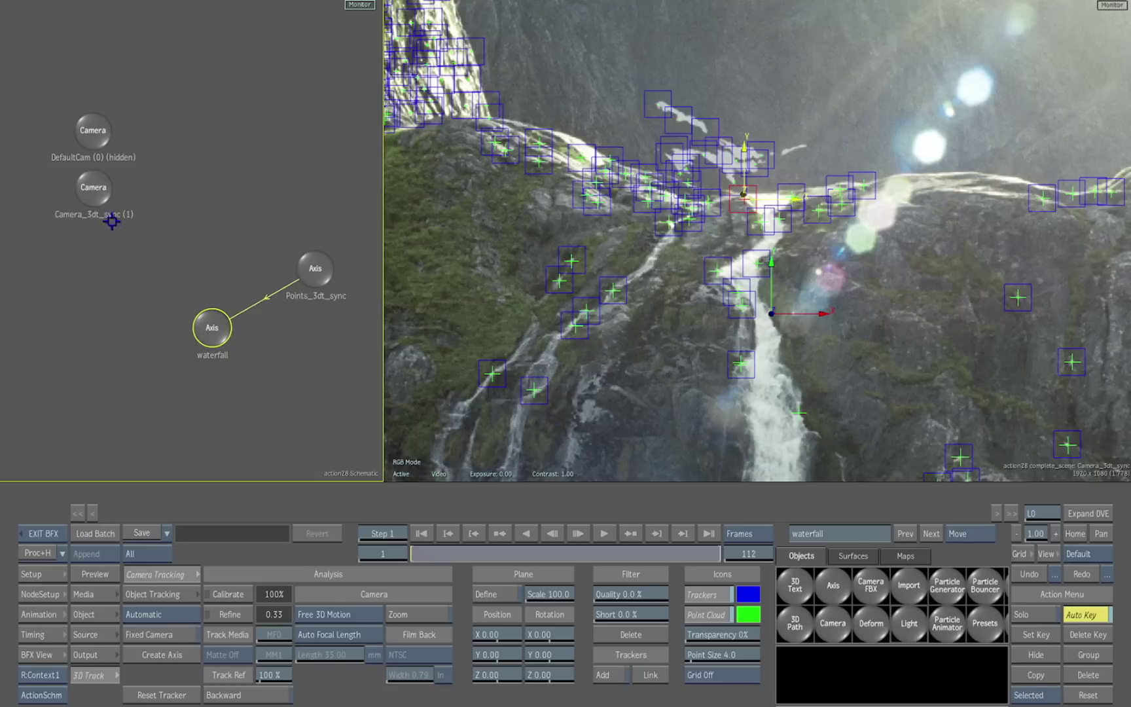
- Examine the FBX export options for the tracked camera, including point cloud and axes, and leave without saving a file
left_click_drag(97, 194, 97, 217)
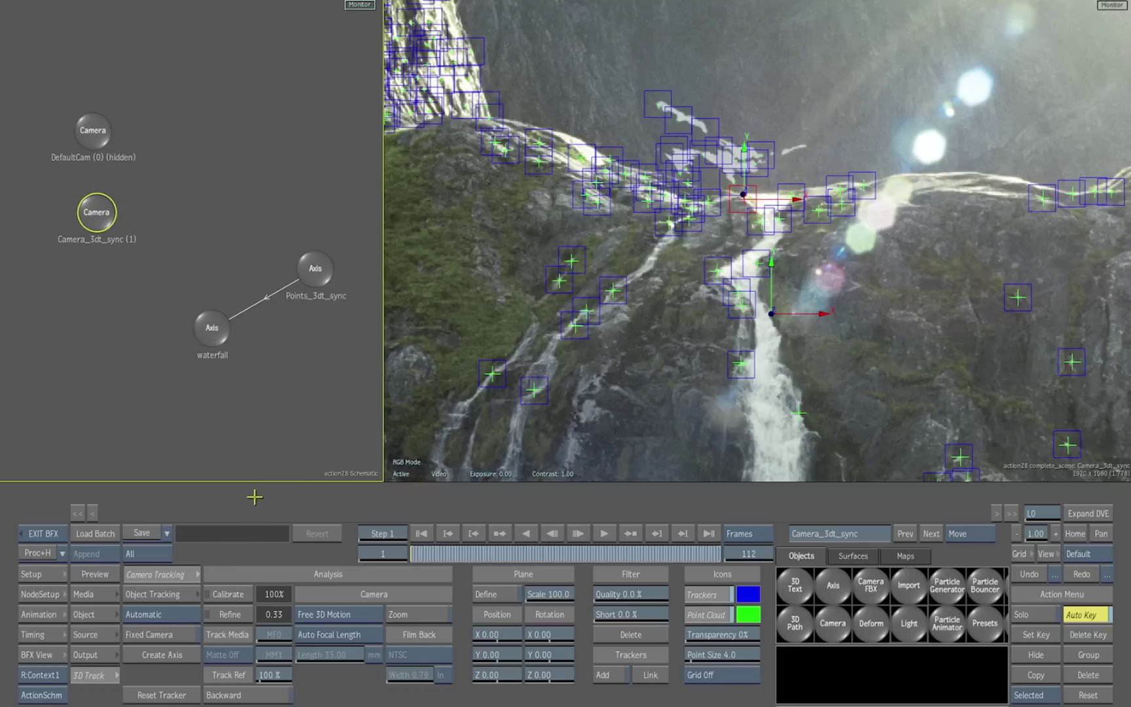
left_click(115, 614)
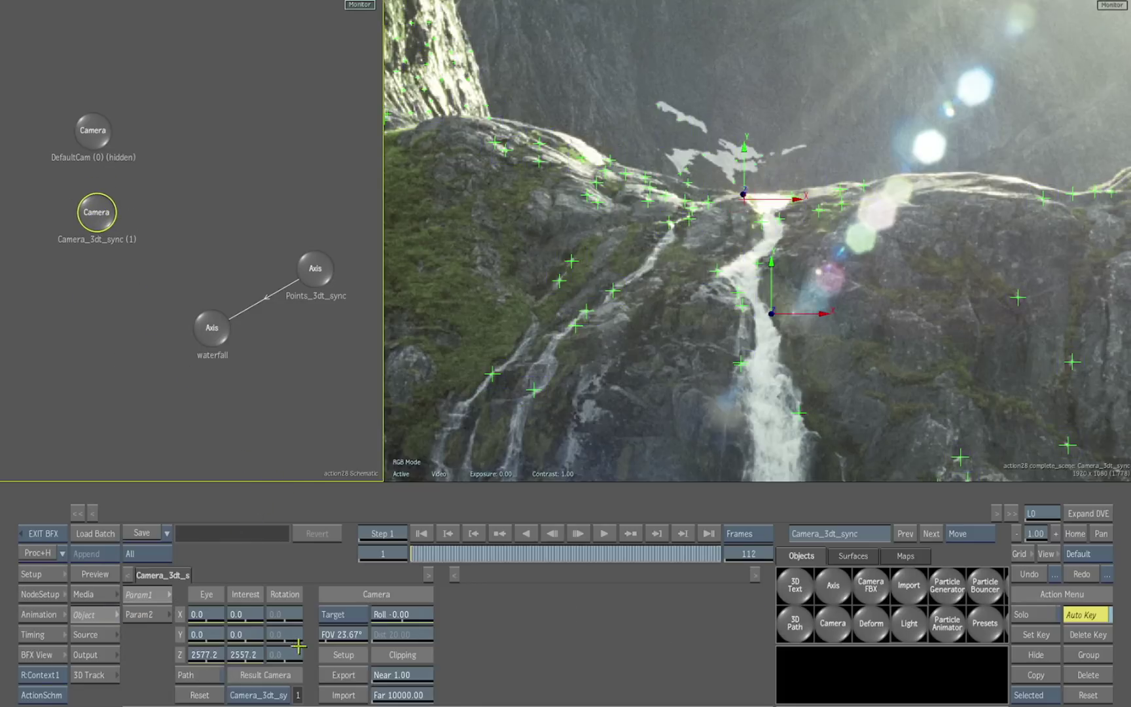
left_click(343, 674)
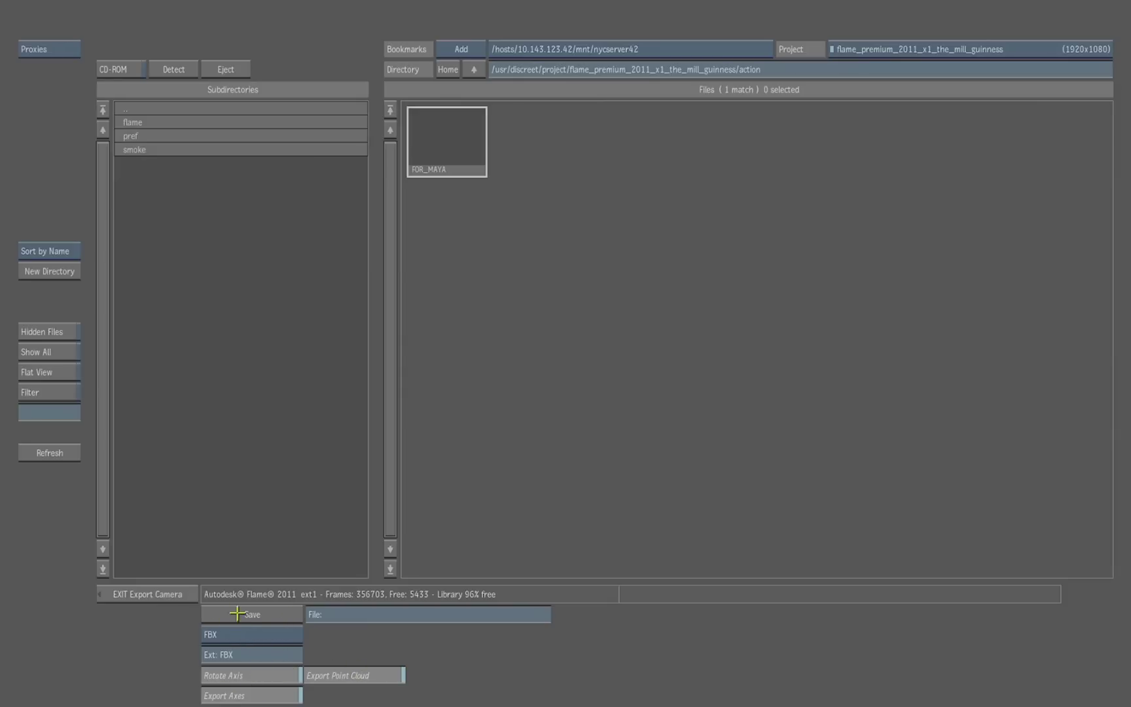
left_click(363, 677)
left_click(369, 679)
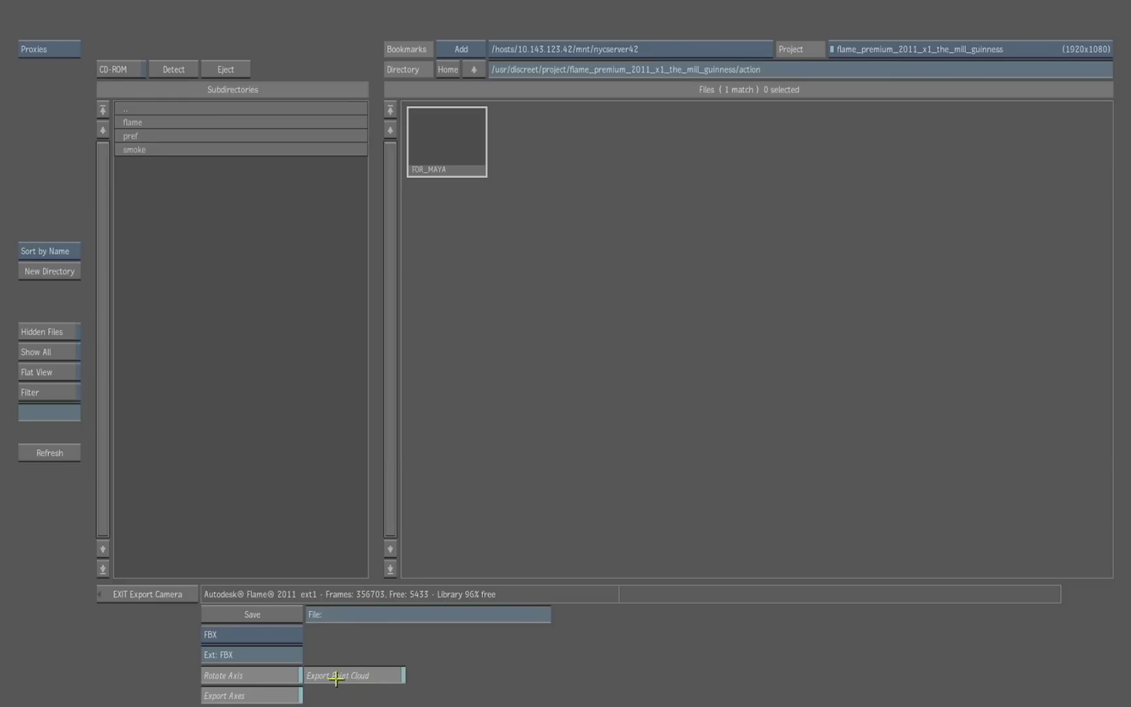
left_click(277, 696)
left_click(277, 695)
left_click(454, 133)
left_click(1088, 594)
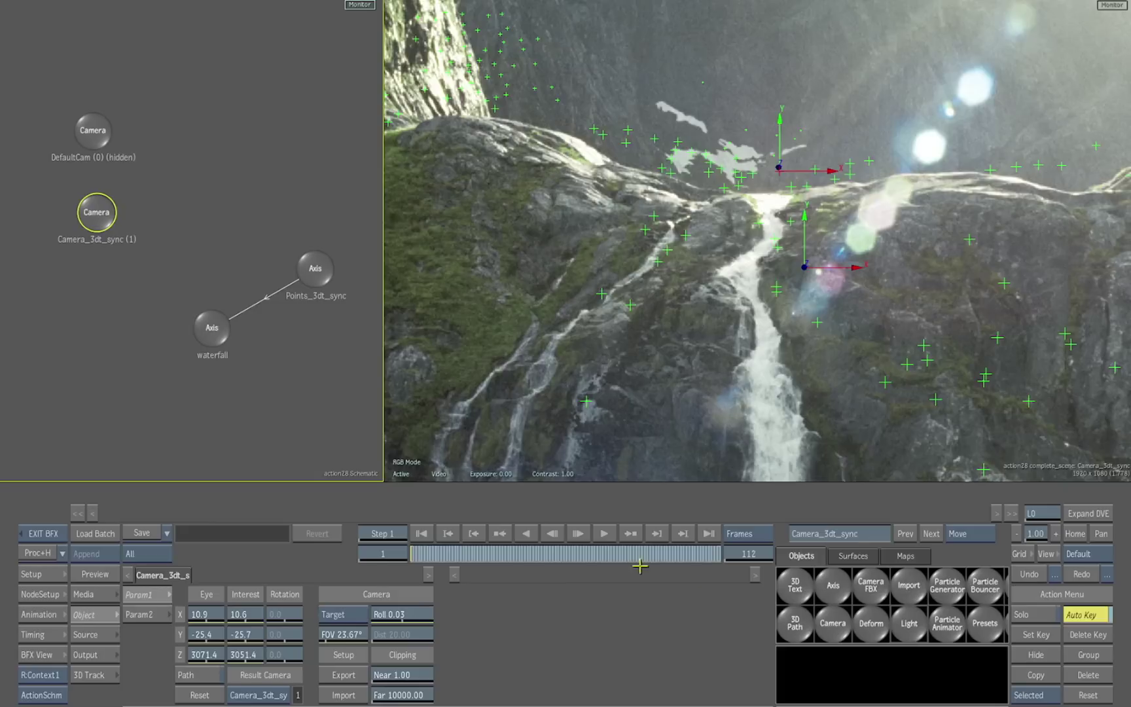
- Reset the automatic 3D camera tracker to clear its trackers and point cloud while keeping the tracked camera and axes
left_click_drag(441, 550, 364, 547)
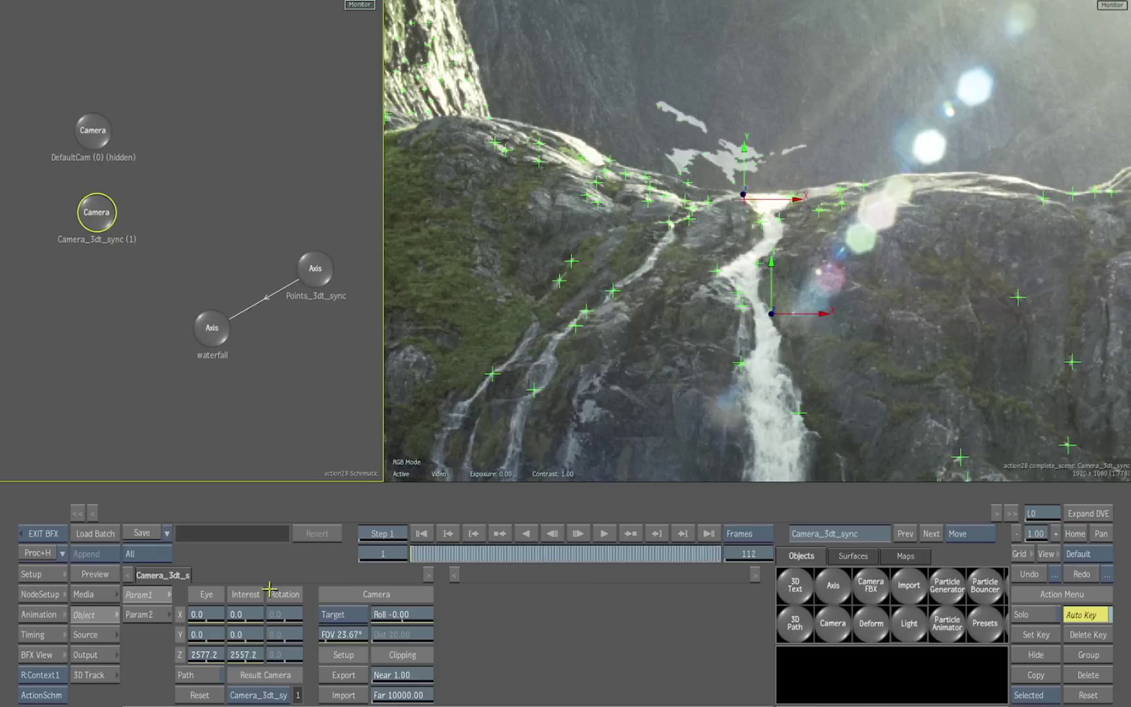
left_click(91, 675)
left_click_drag(445, 551, 372, 538)
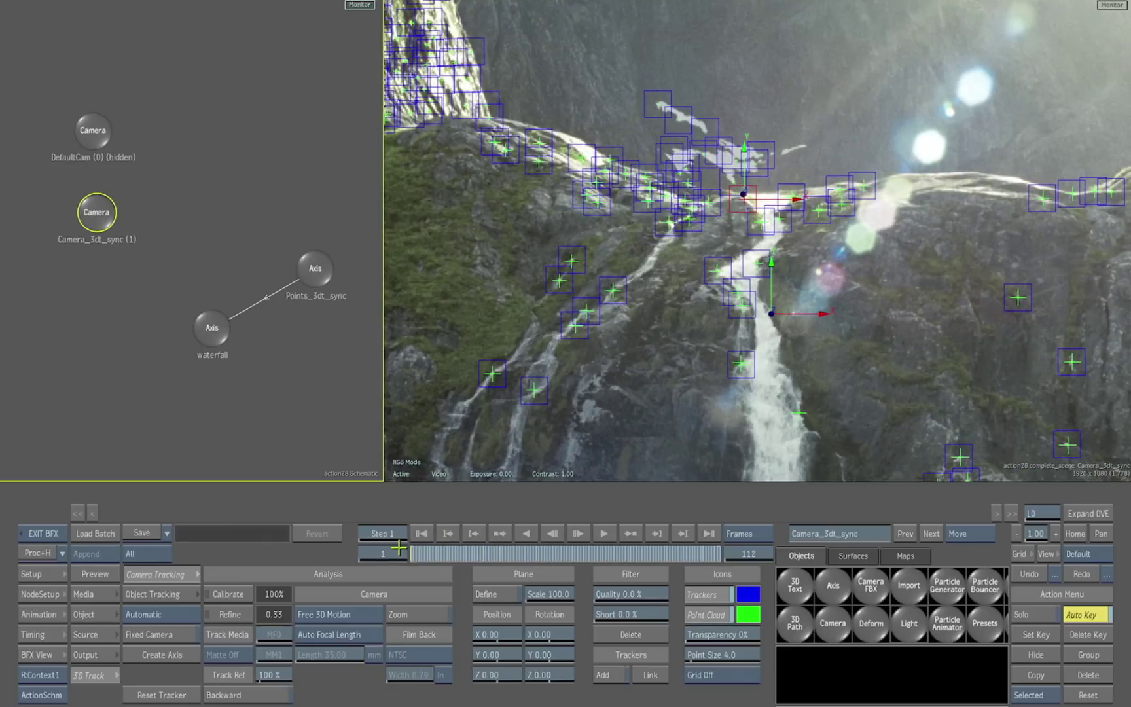
left_click(163, 694)
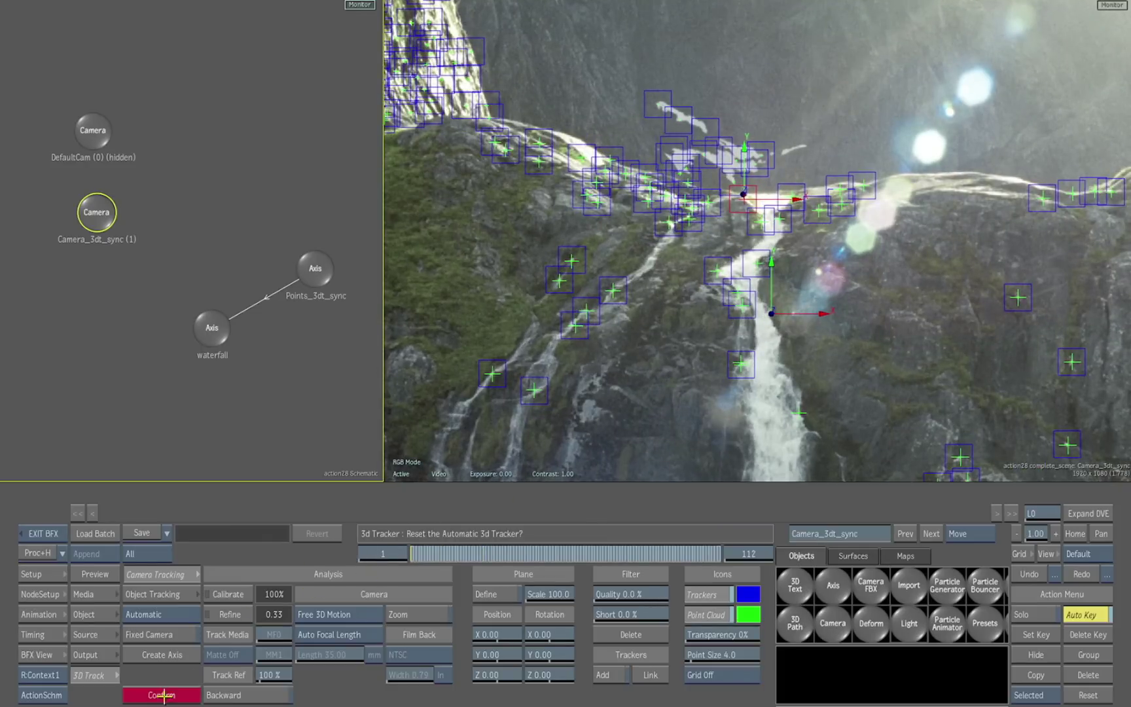
left_click(163, 696)
mouse_move(429, 560)
left_mouse_down()
mouse_move(644, 551)
mouse_move(598, 537)
mouse_move(631, 537)
mouse_move(412, 553)
left_mouse_up()
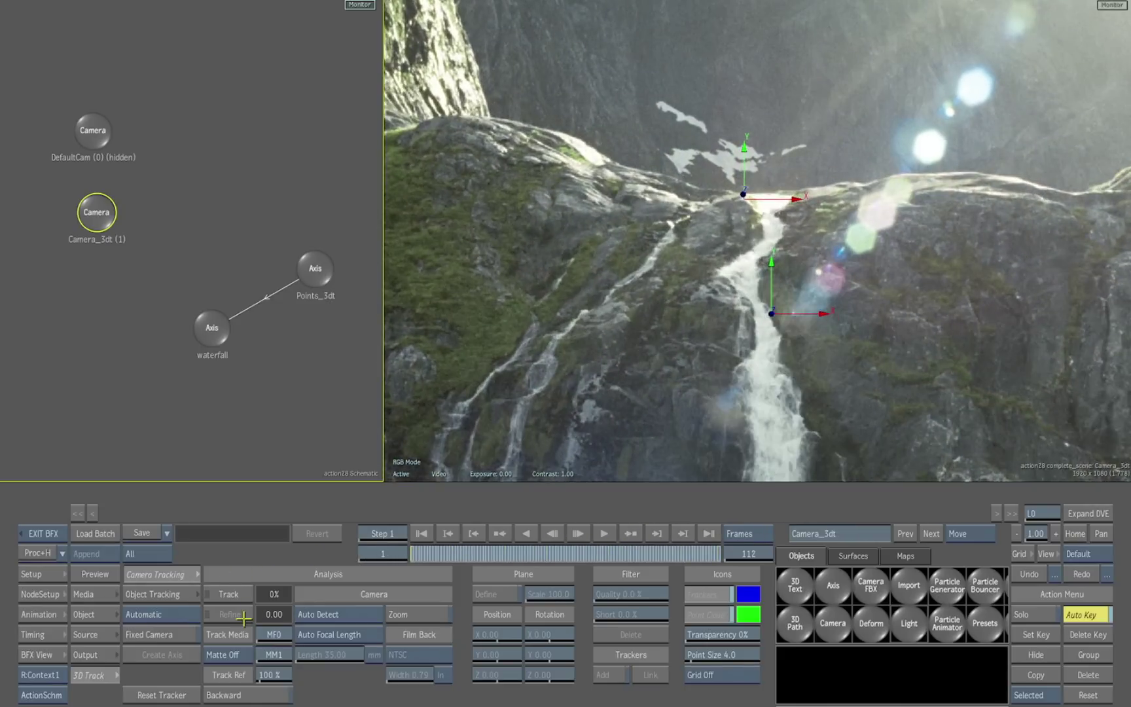
- Add a media input to the Action node fed by the sh_194_people clip and bring it into the scene as an image
left_click(108, 594)
left_click(164, 575)
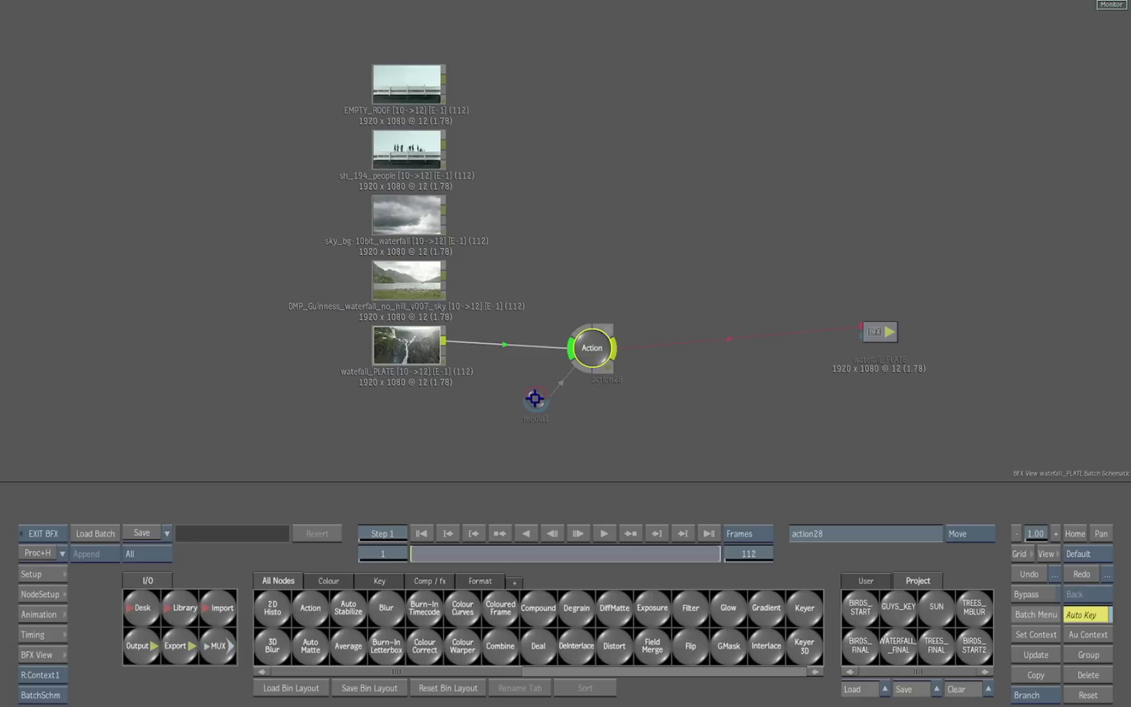
left_click(524, 146)
left_click(597, 349)
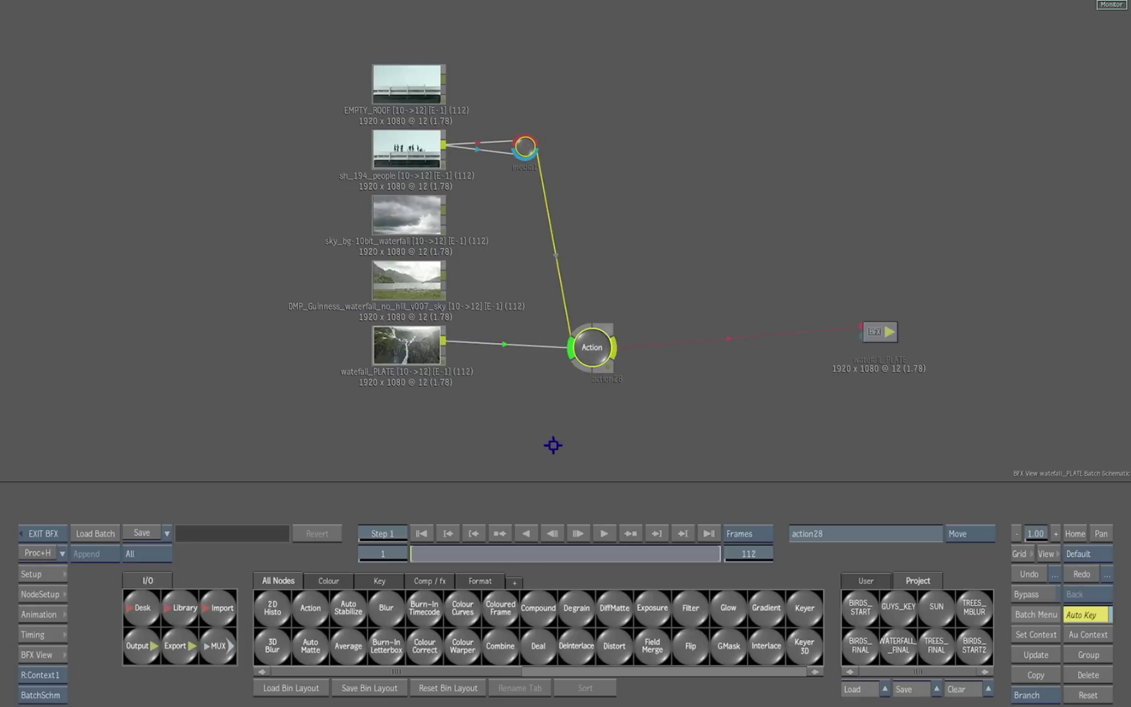
key("Escape")
left_click(416, 553)
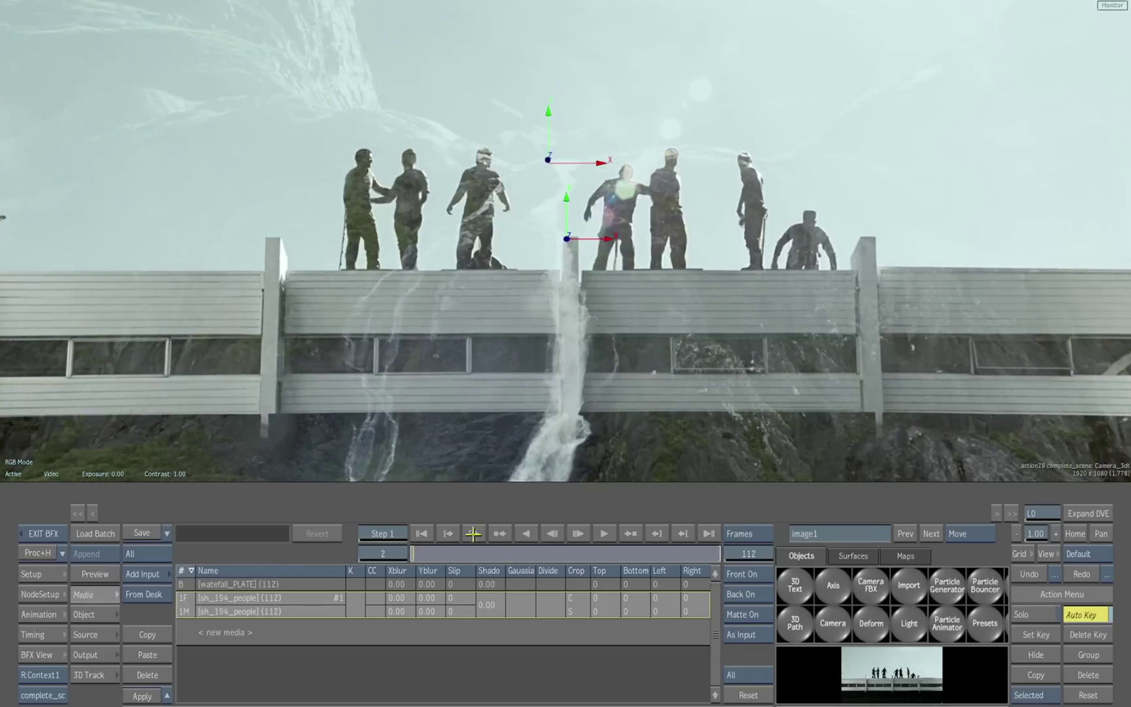
left_click(473, 534)
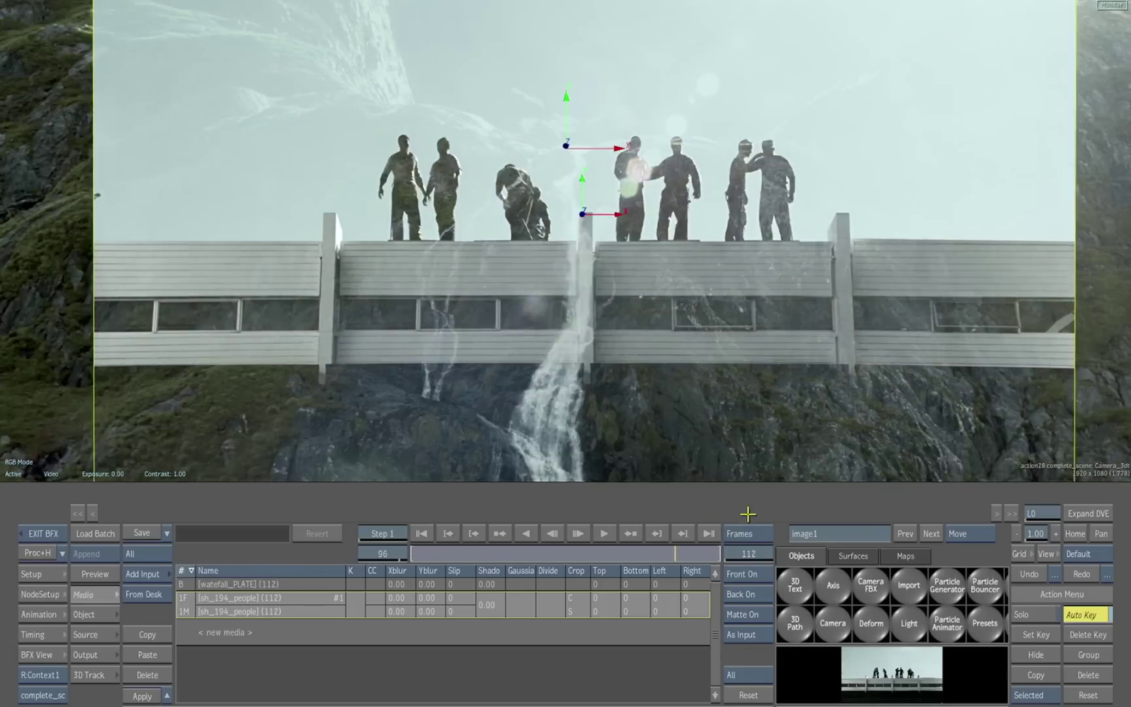
- Move the people image's axis1 below the waterfall axis in the schematic and parent it to the waterfall axis
key("alt+2")
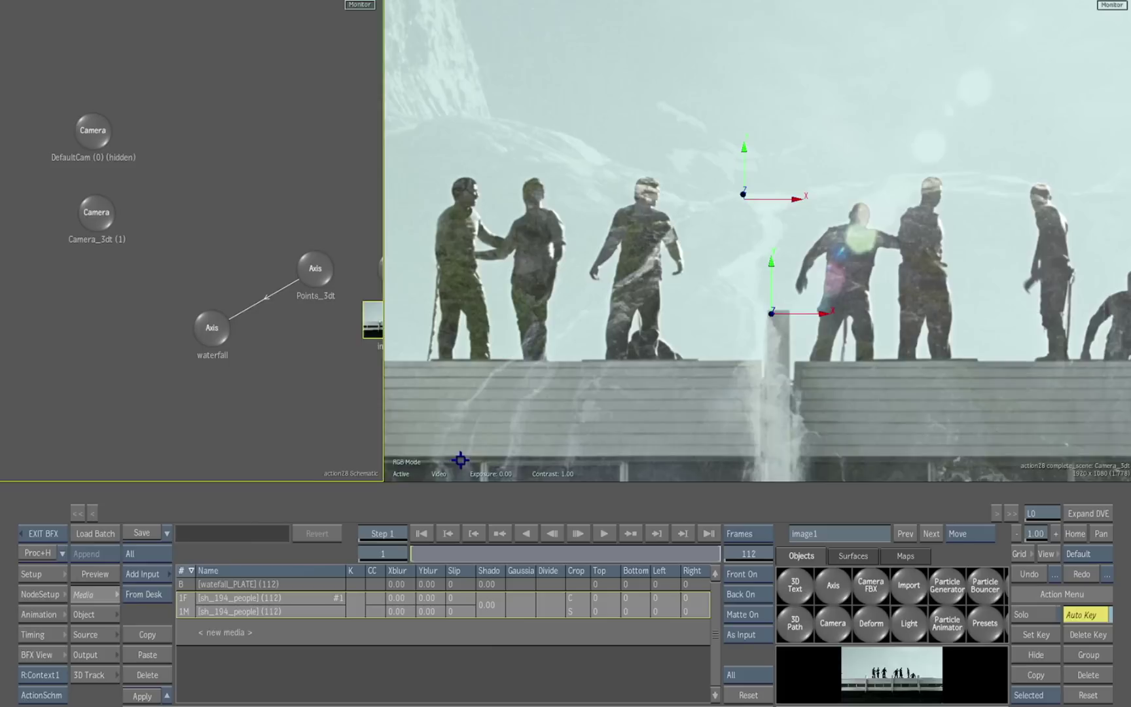
left_click_drag(364, 402, 265, 409)
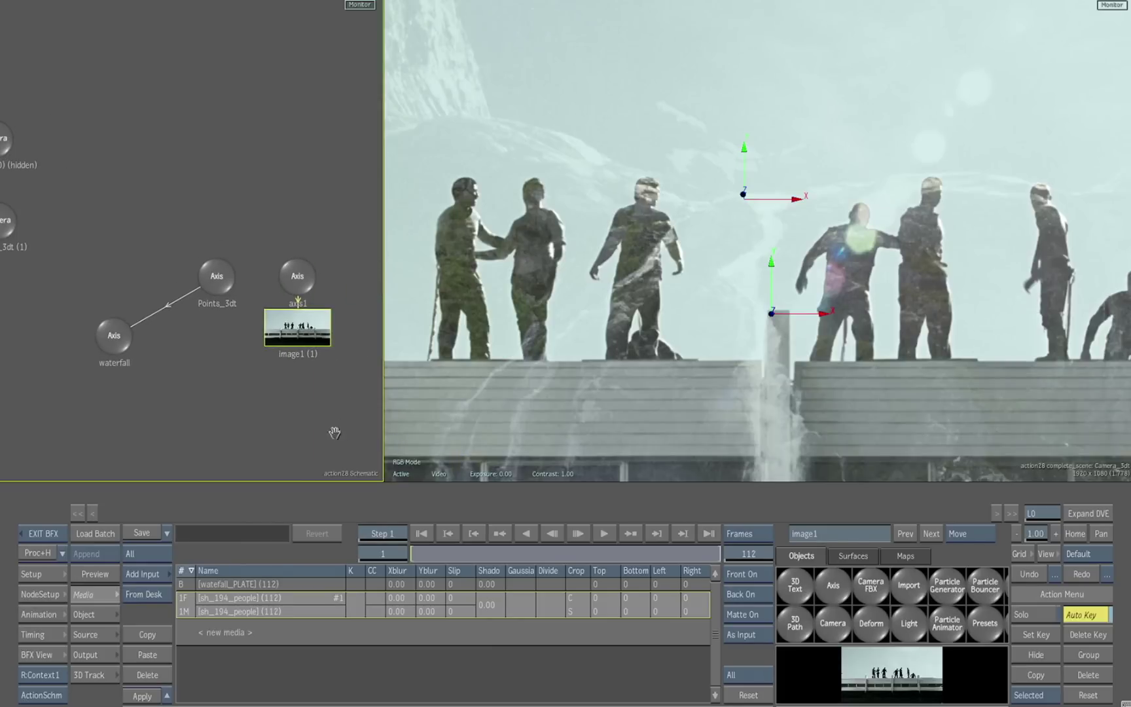
left_click_drag(334, 432, 334, 401)
left_click_drag(298, 244, 273, 360)
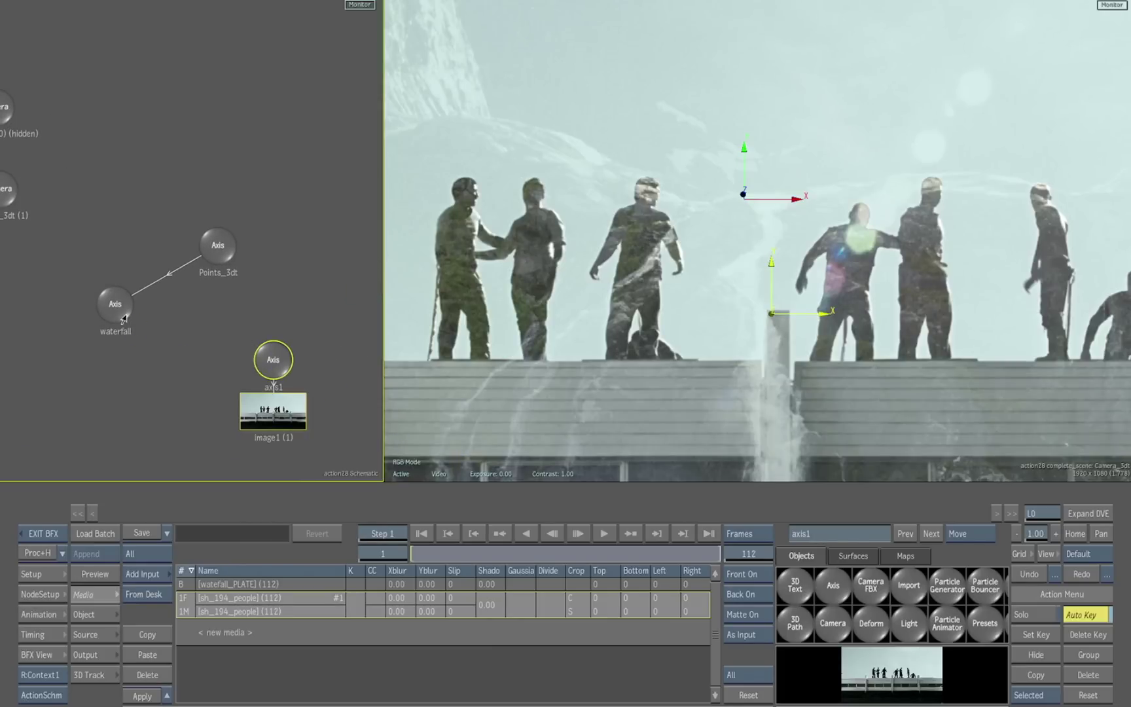
left_click_drag(153, 331, 278, 367)
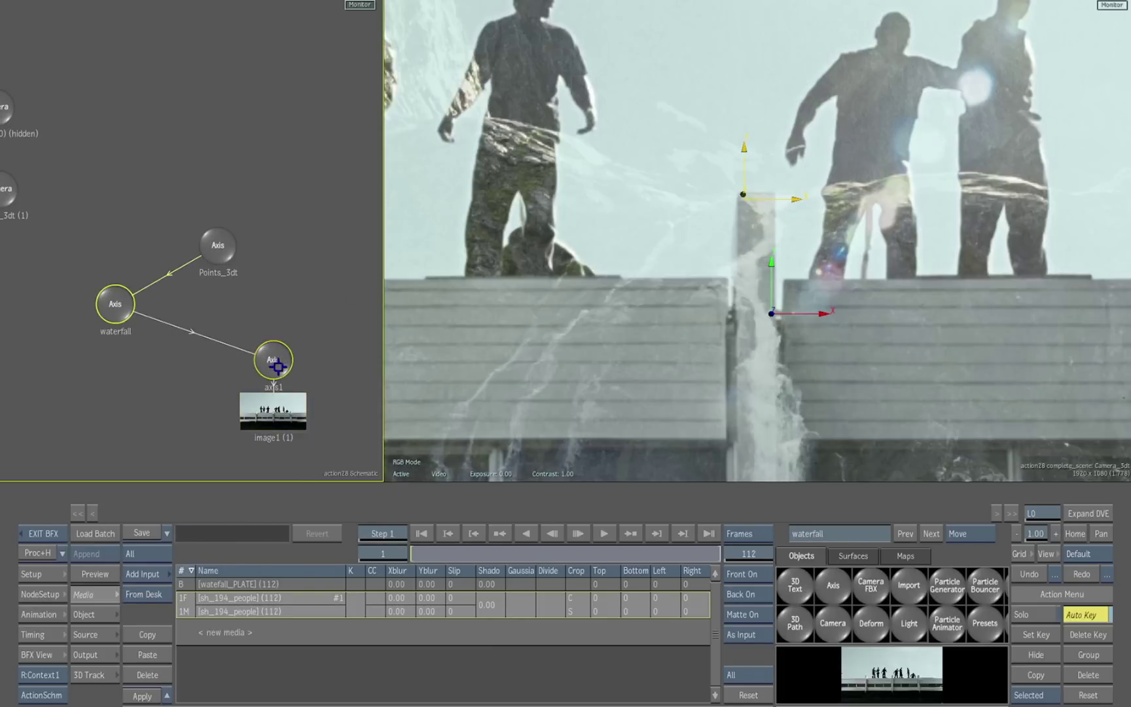
- Scale axis1 to 17.00 in X, Y and Z, set its Y position to 14.00, and scrub the shot to check it
double_click(272, 359)
left_click_drag(979, 391, 803, 387)
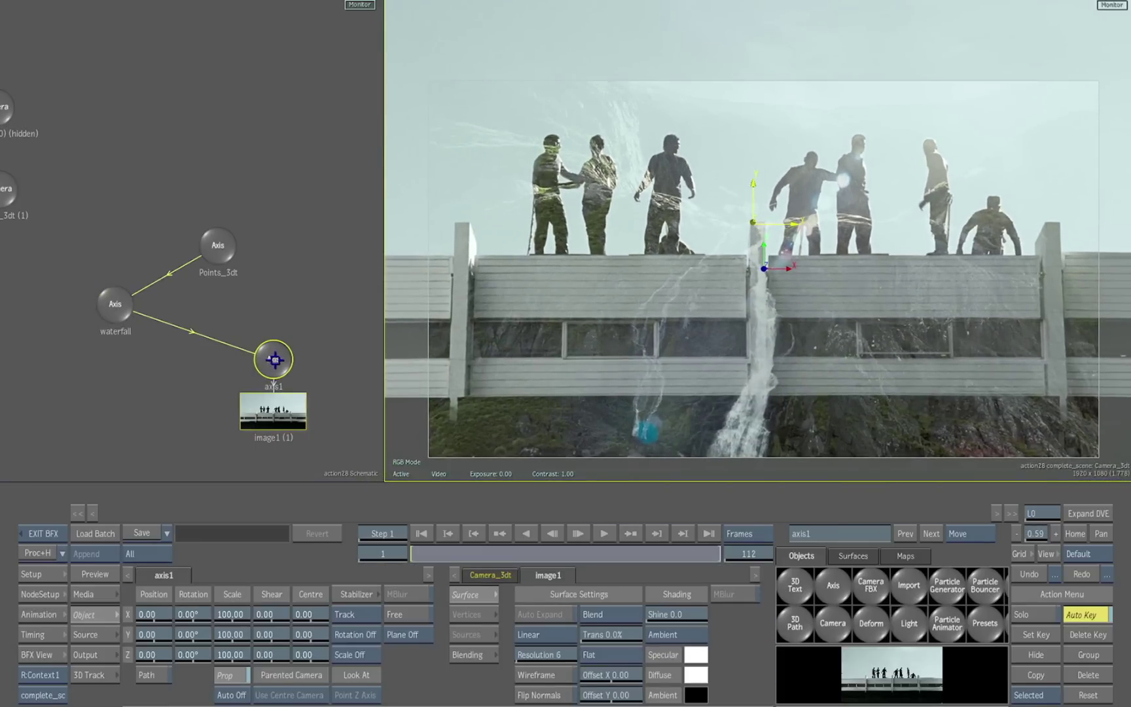
left_click_drag(275, 359, 275, 347)
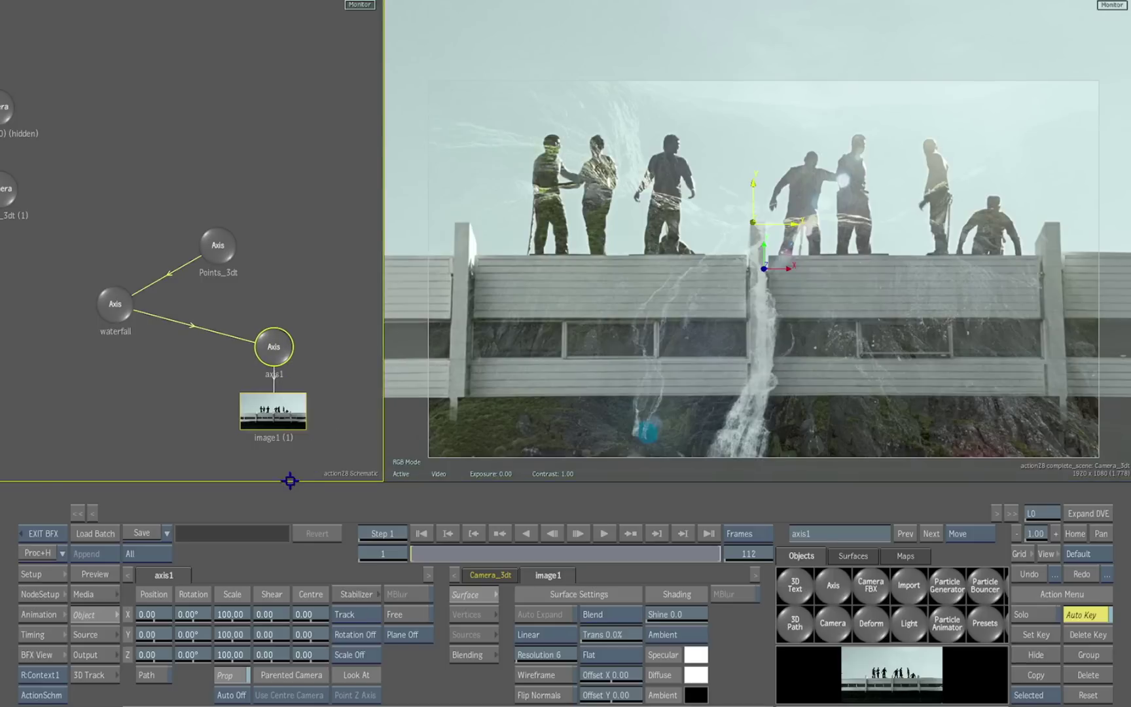
left_click_drag(226, 635, 186, 628)
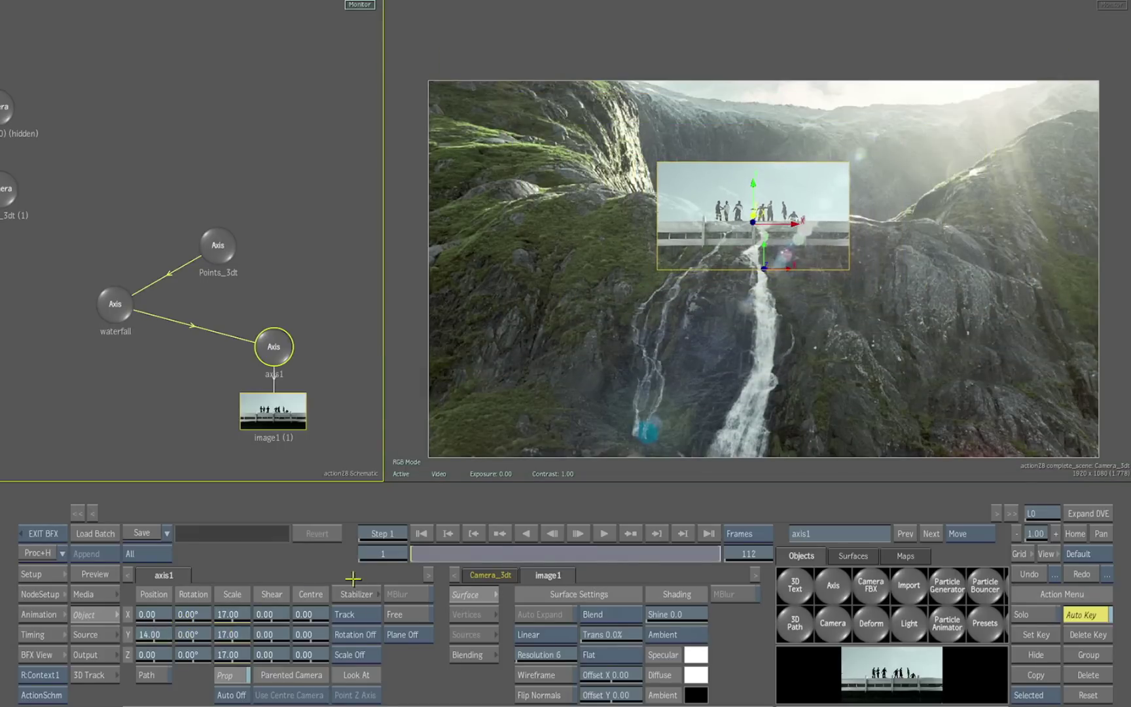
left_click_drag(421, 555, 748, 532)
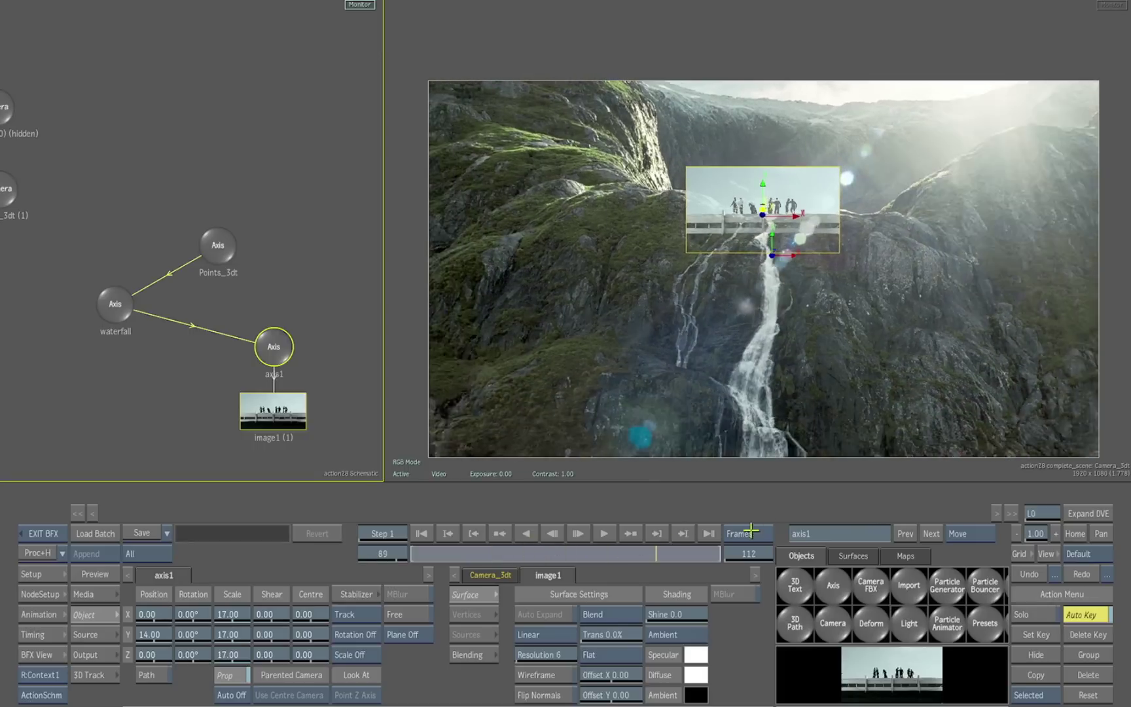
left_click_drag(604, 546, 722, 524)
- Open the keyer for the sh_194_people media and key out its pale sky with the Master Keyer
left_click(108, 594)
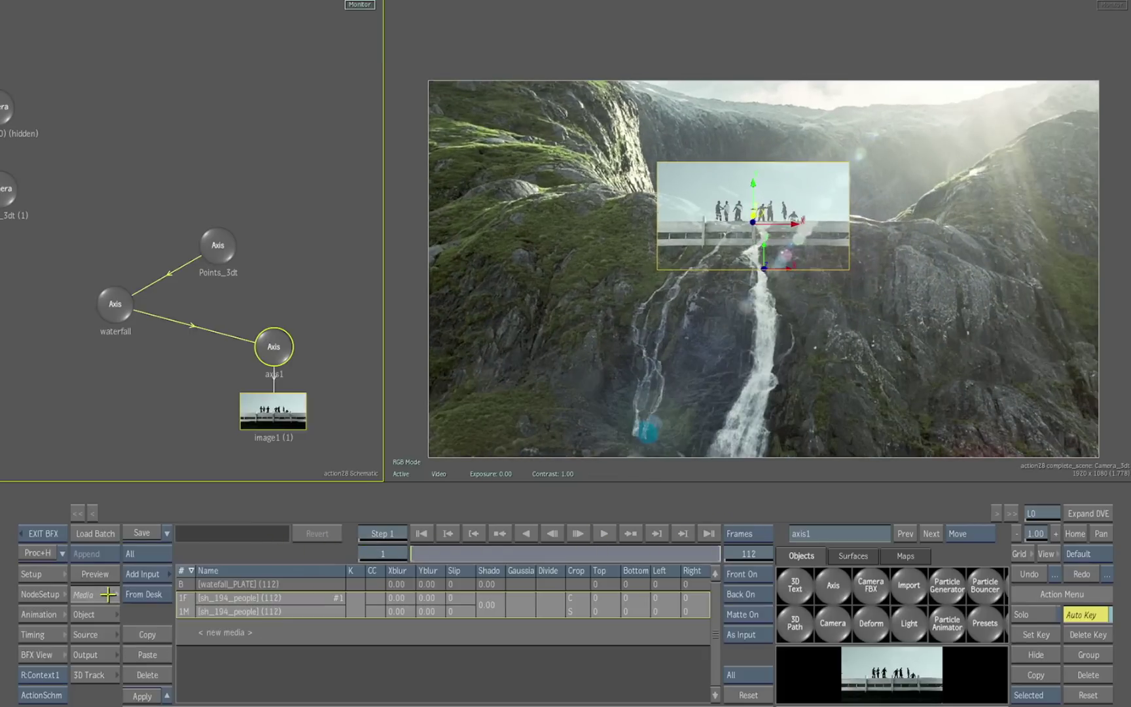
left_click(364, 597)
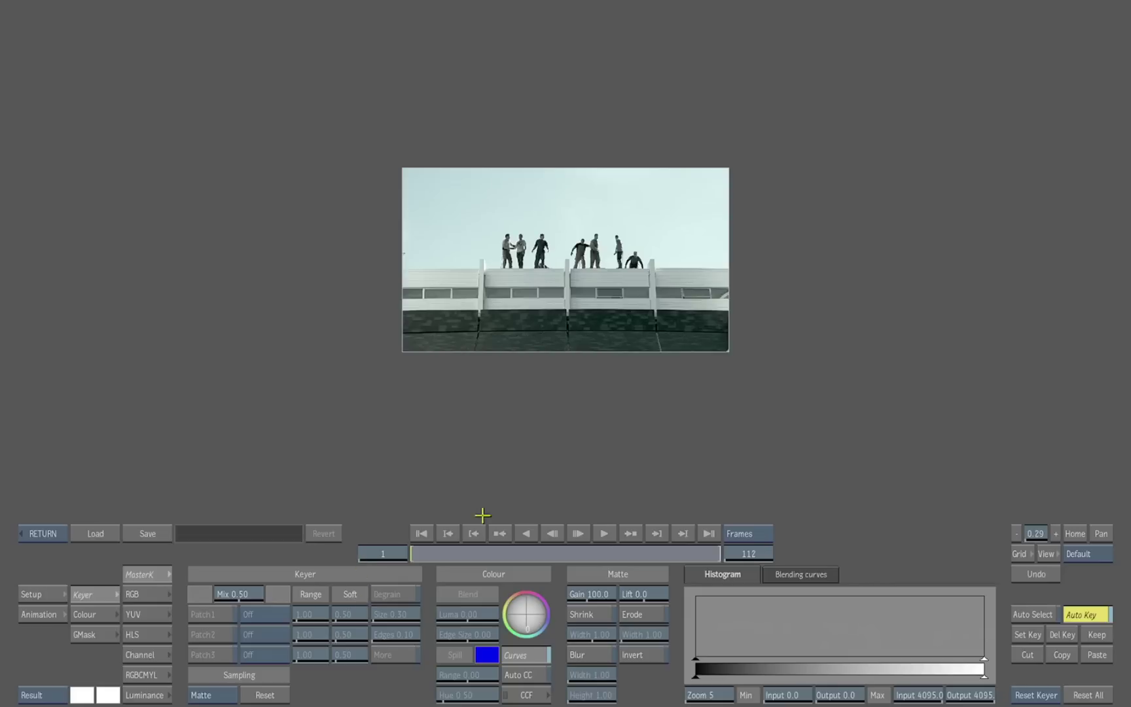
left_click(1069, 540)
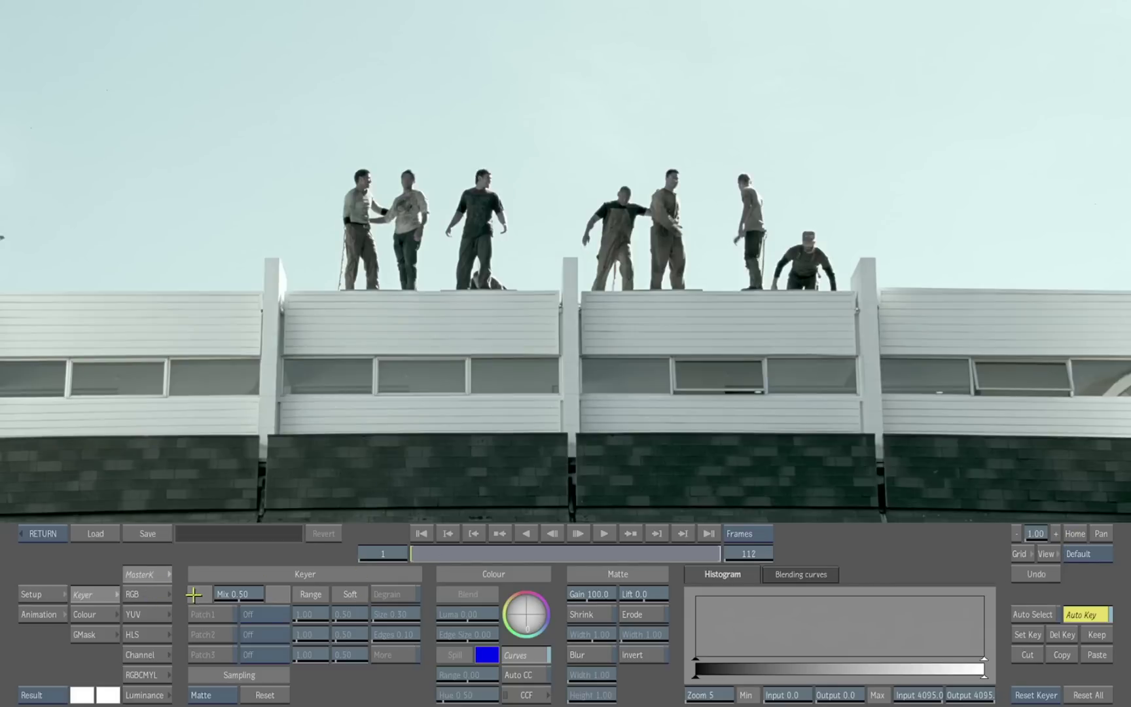
left_click(408, 194)
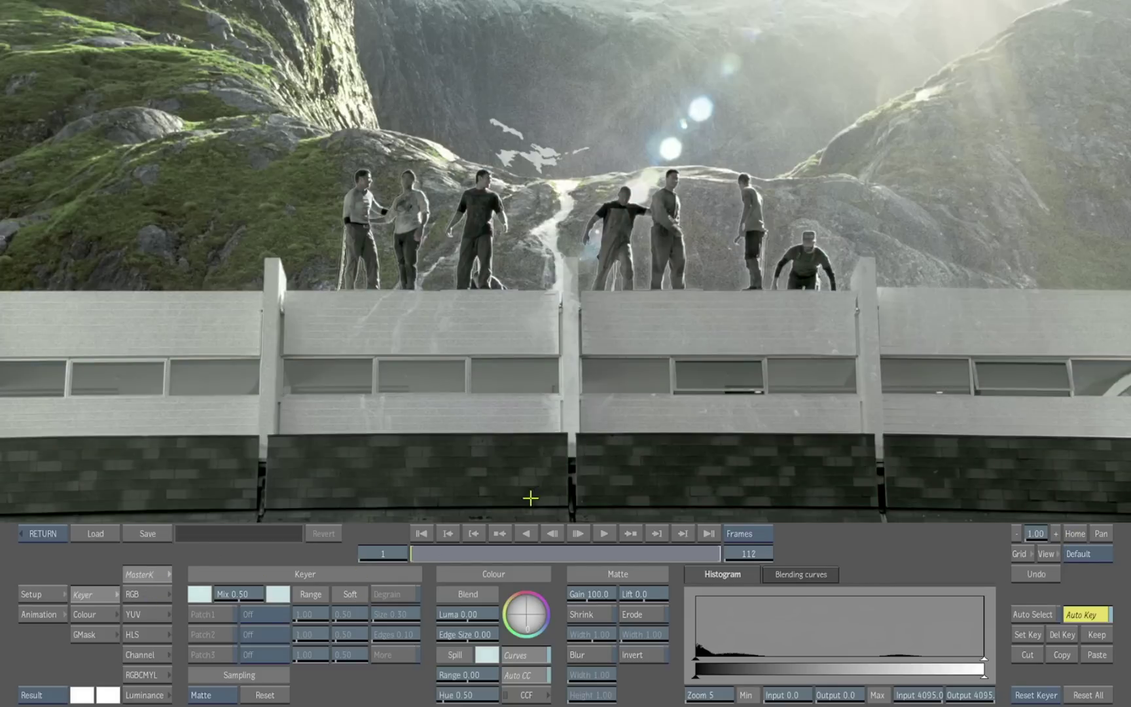
- Display the matte and sample the grey noisy areas of the sky into Patch1 as black
key("F3")
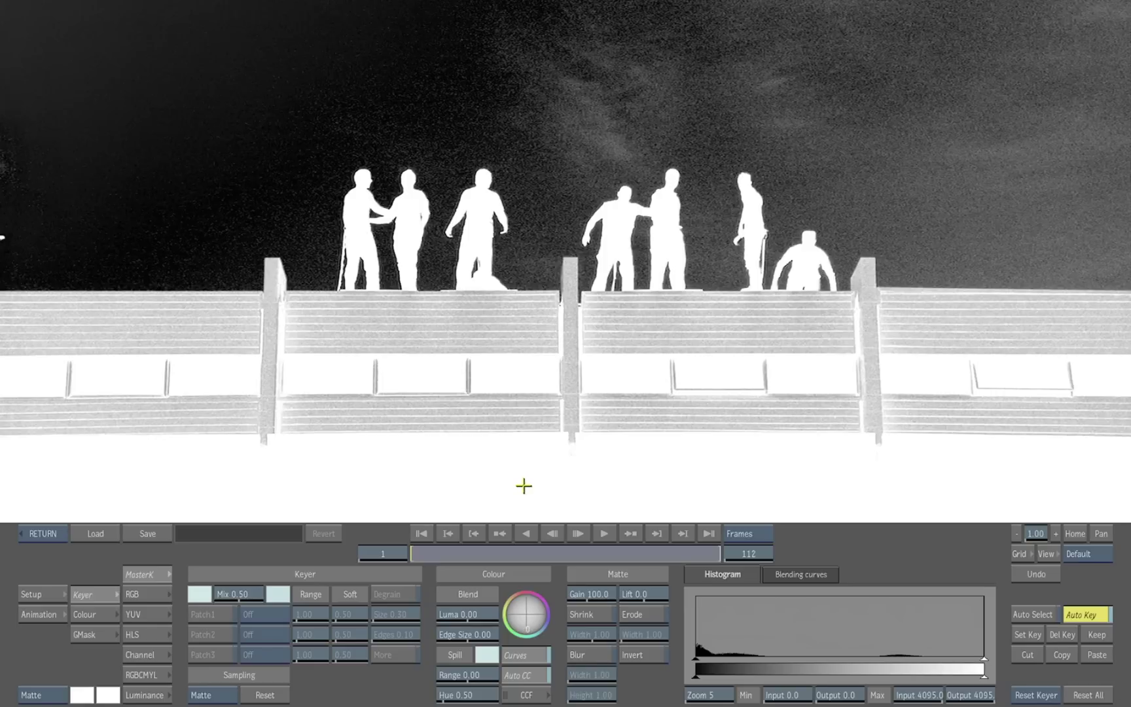
key("ctrl")
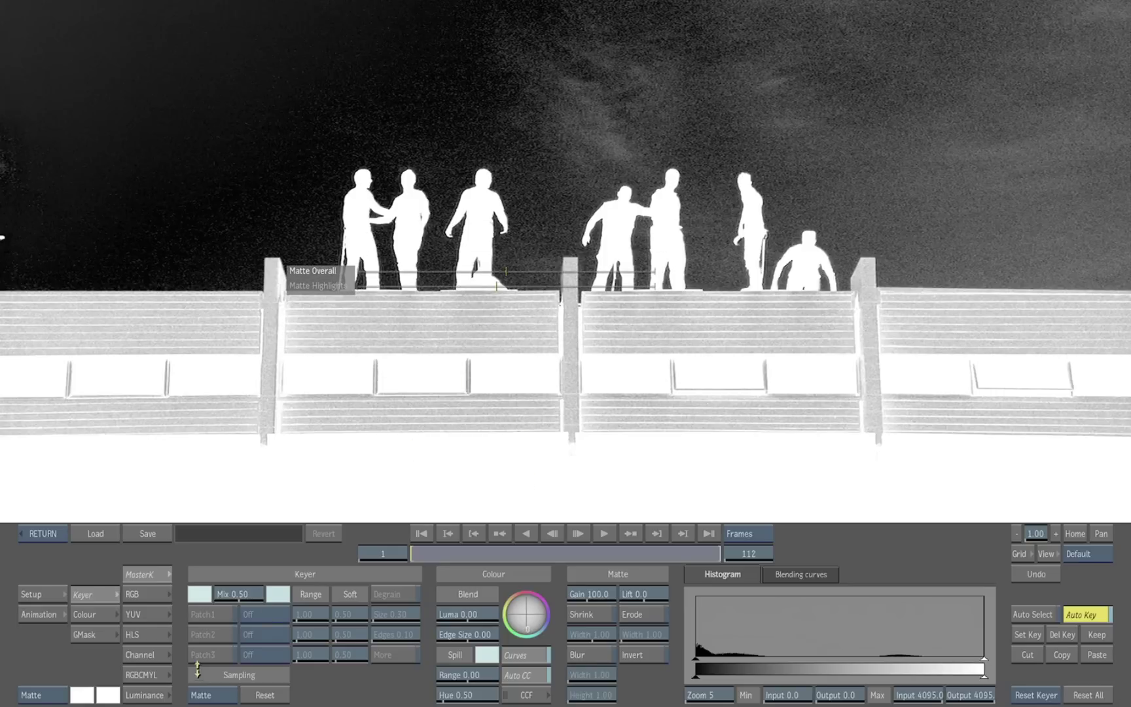
left_click(211, 698)
left_click(219, 646)
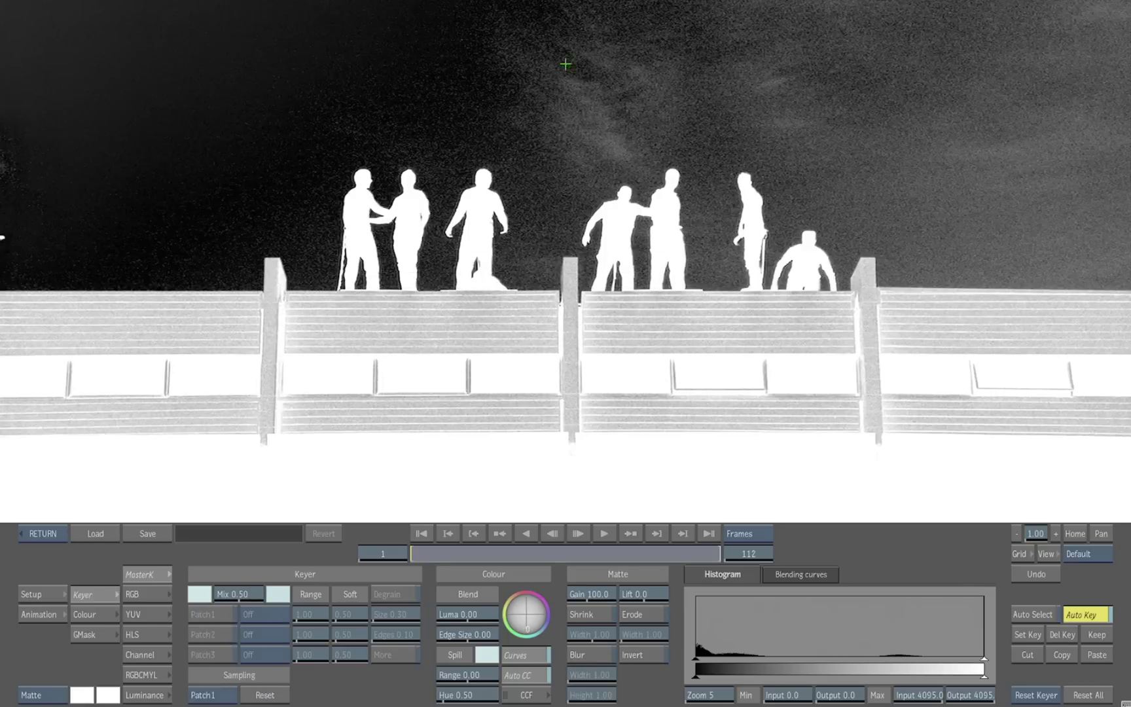
left_click_drag(622, 104, 681, 149)
left_click_drag(870, 124, 919, 174)
left_click_drag(960, 215, 1022, 258)
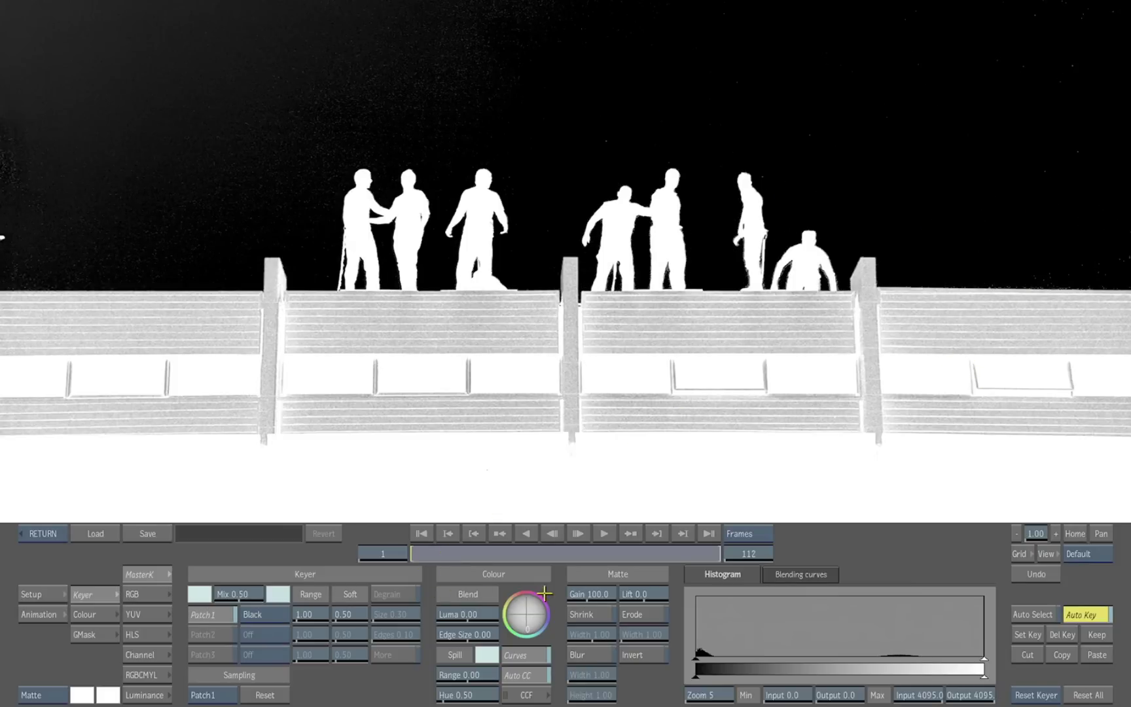
- Try Shrink and Erode on the people matte
left_click(600, 615)
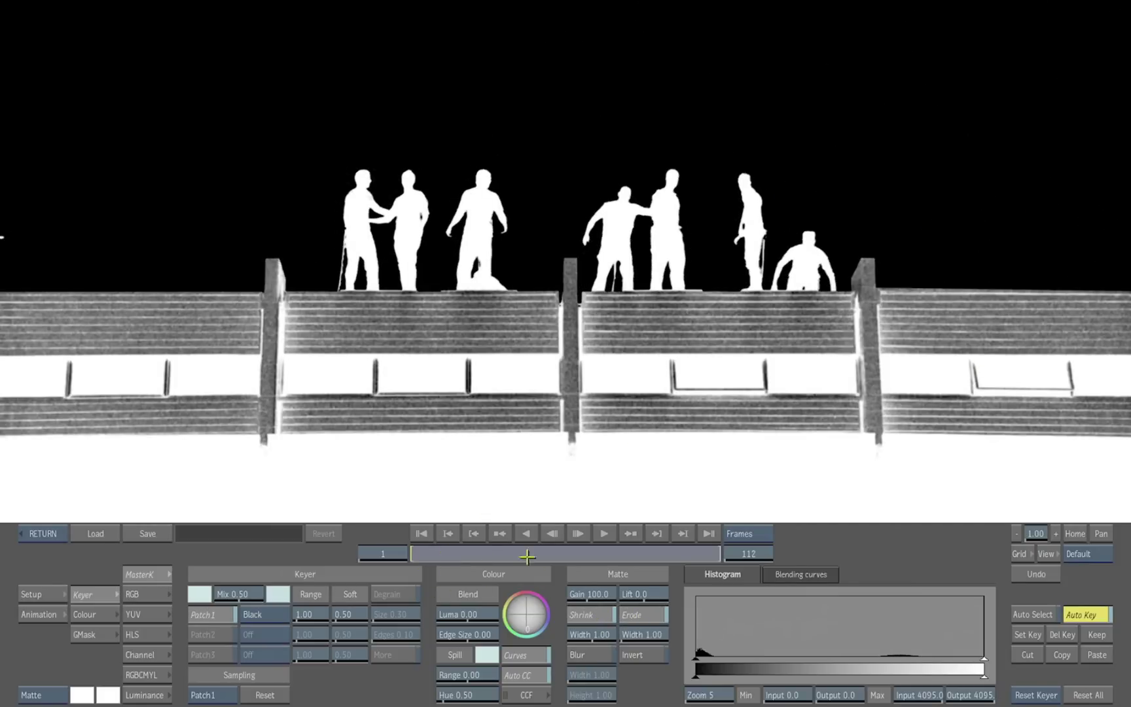
left_click(620, 614)
left_click(590, 616)
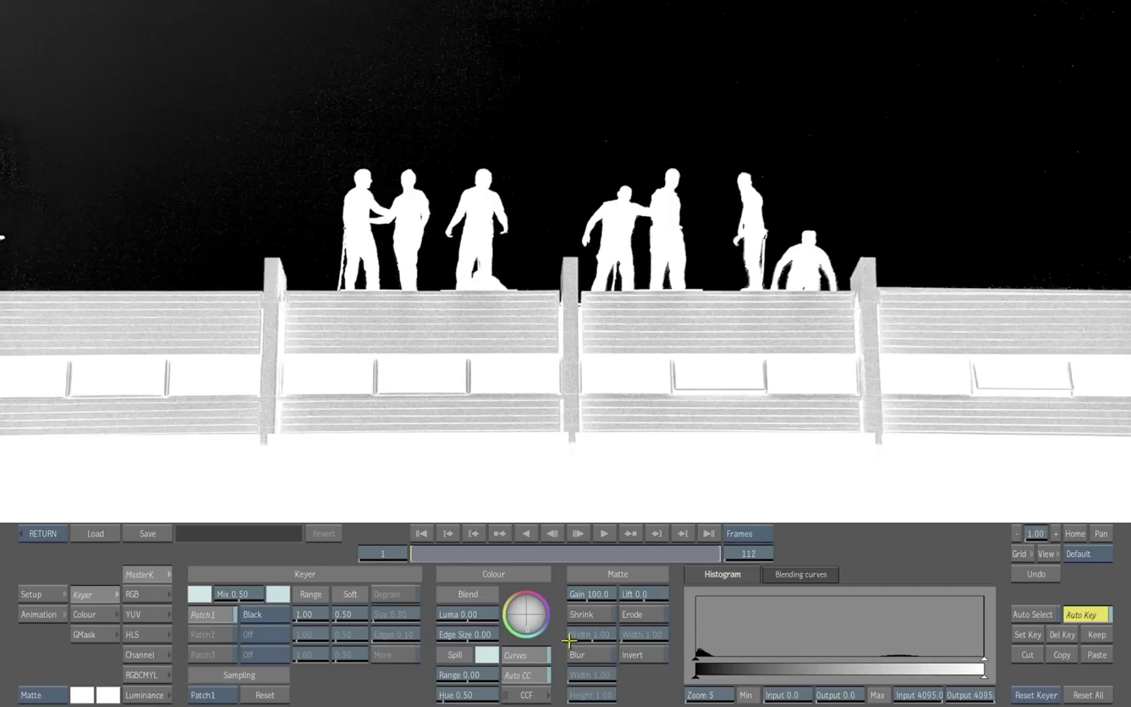
- Draw a closed garbage mask along the roofline below the people, enclosing the whole building and extending beyond the frame
left_click(94, 636)
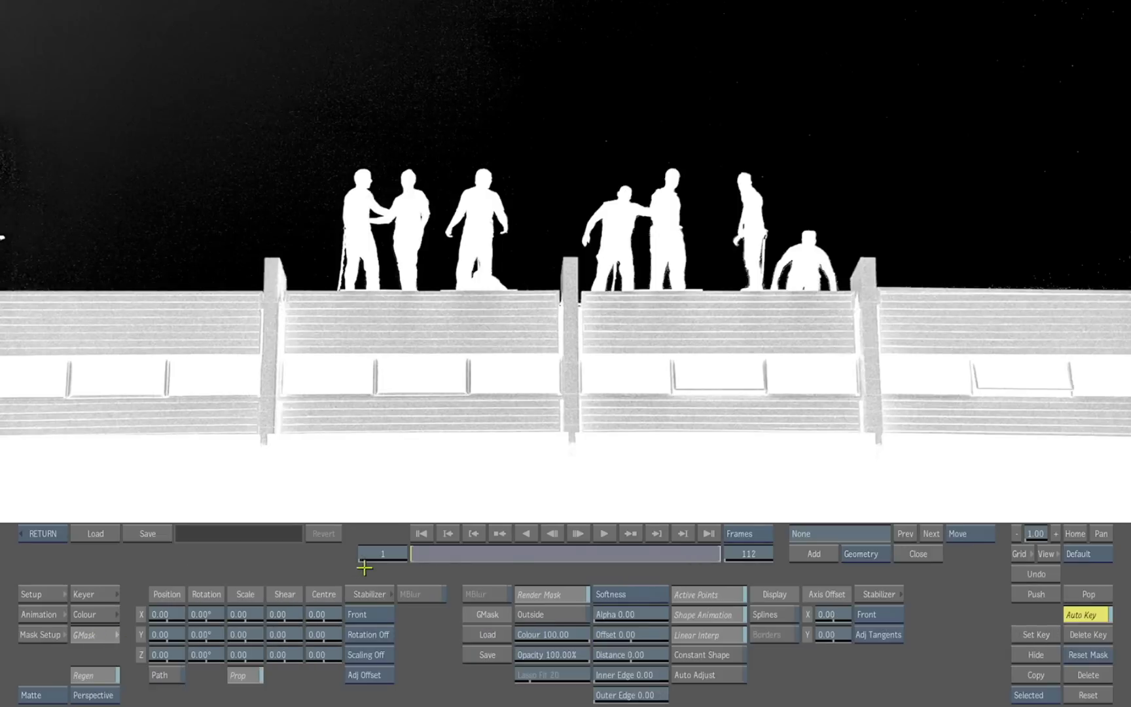
left_click(847, 555)
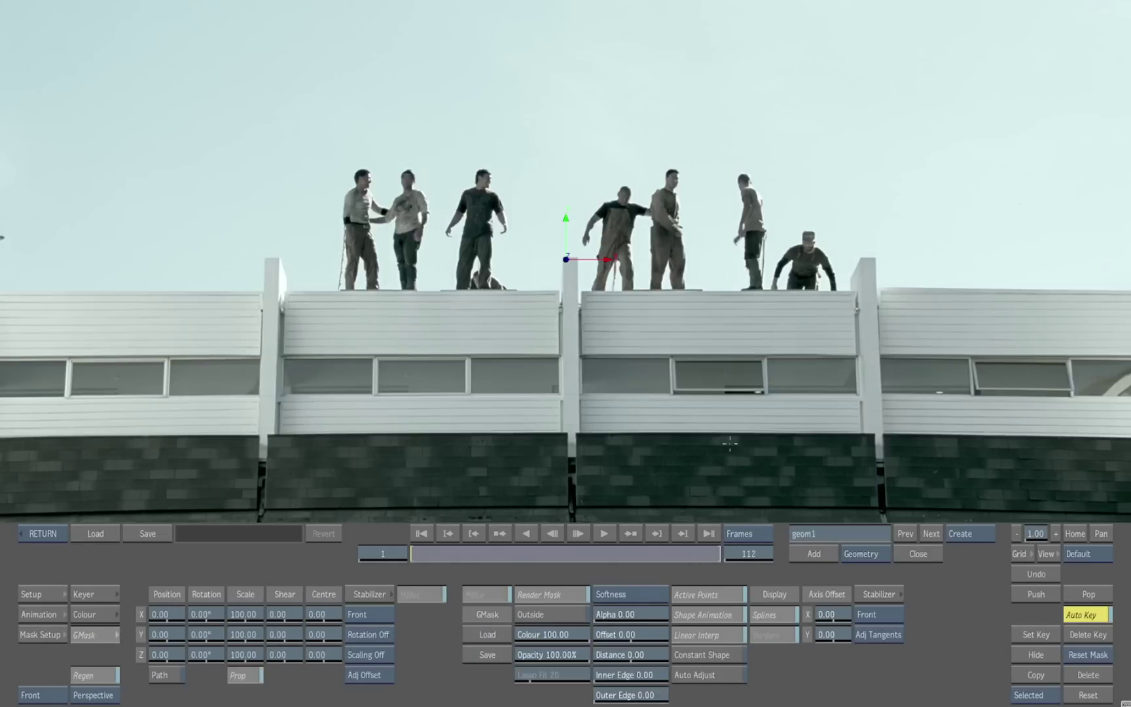
left_click_drag(815, 422, 751, 422)
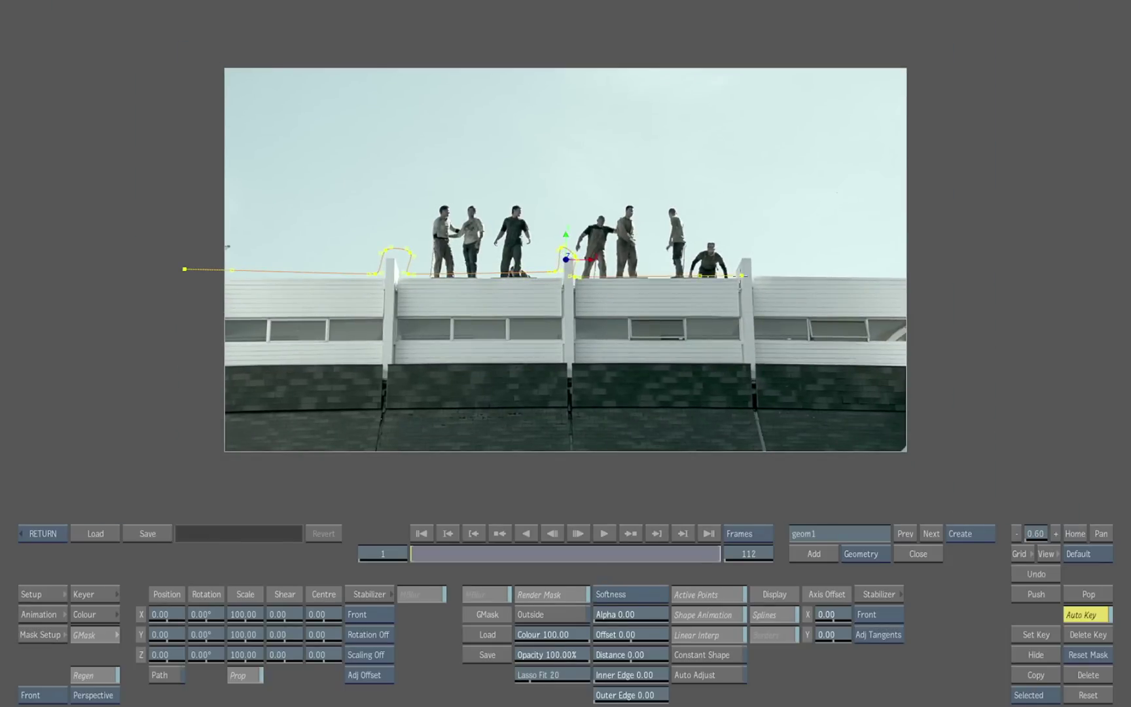
left_click(763, 269)
left_click(931, 268)
left_click(931, 465)
left_click_drag(195, 473, 146, 461)
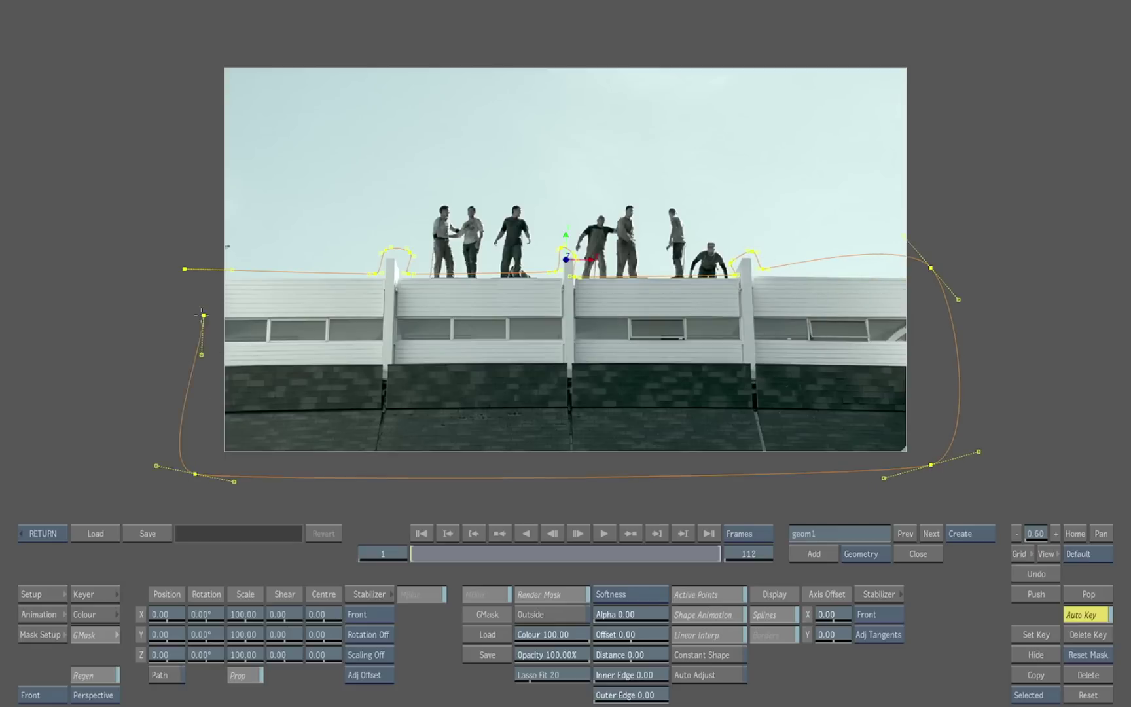
left_click_drag(185, 269, 217, 233)
- Straighten the mask's rooftop points into sharp corners and fit them to the pillars and the roof edge at the people's feet
left_click_drag(306, 166, 826, 291)
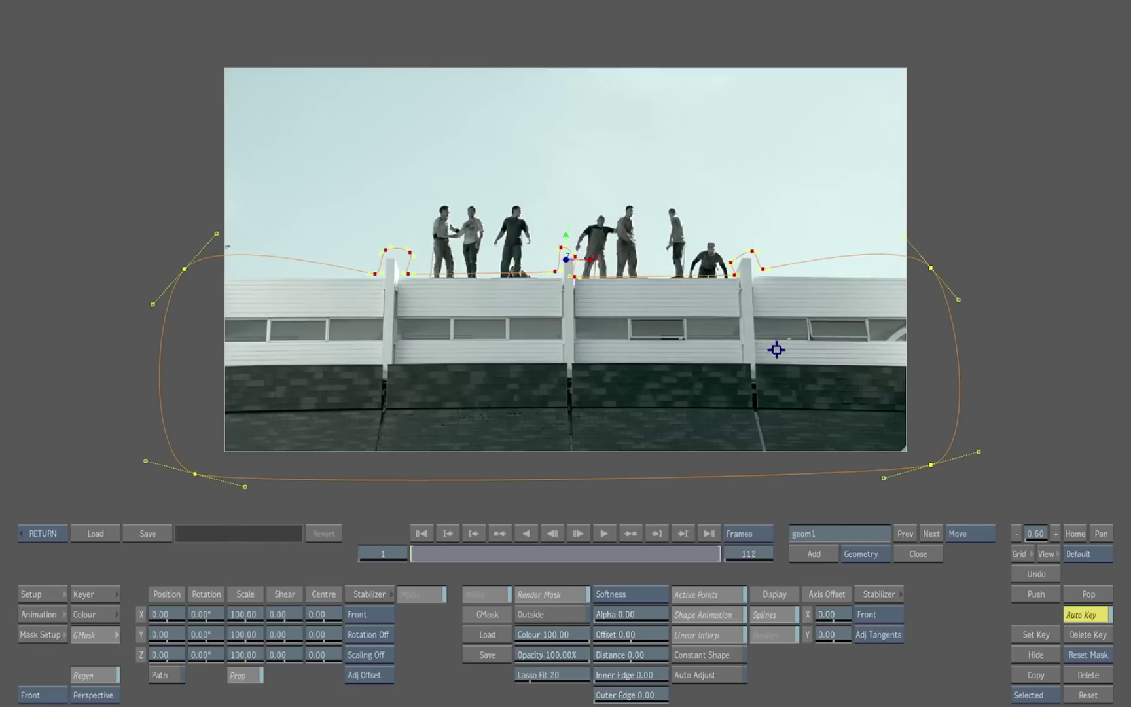
left_click(763, 268)
left_click(727, 261)
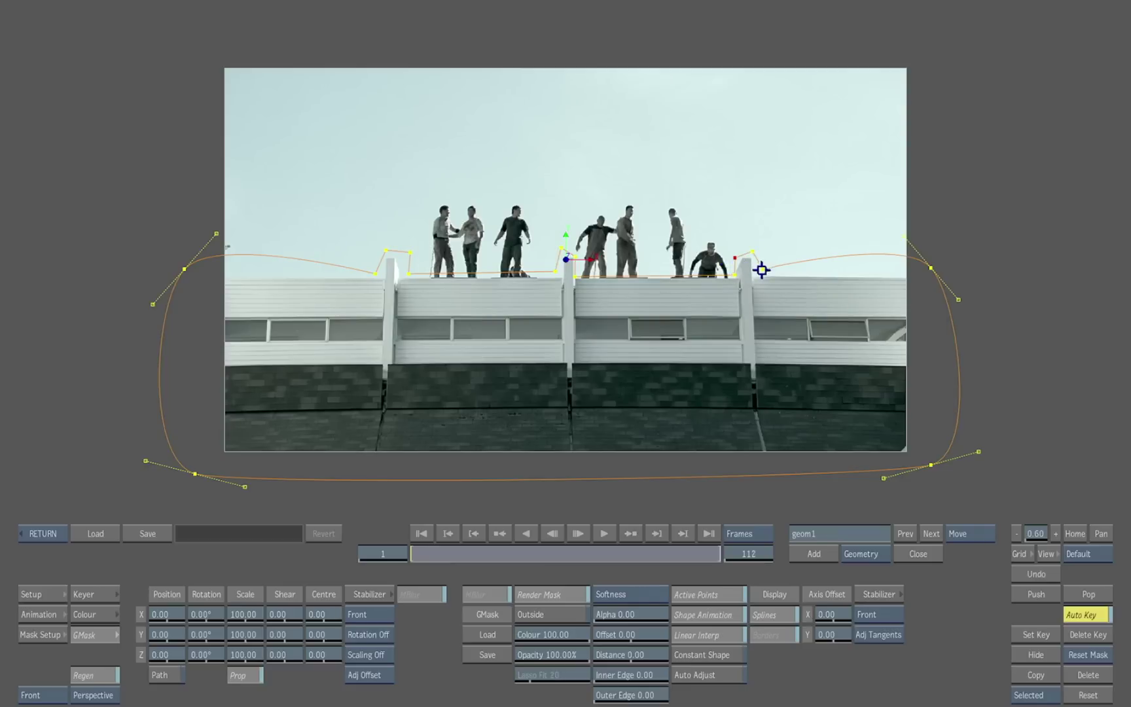
left_click(734, 276)
left_click(554, 275)
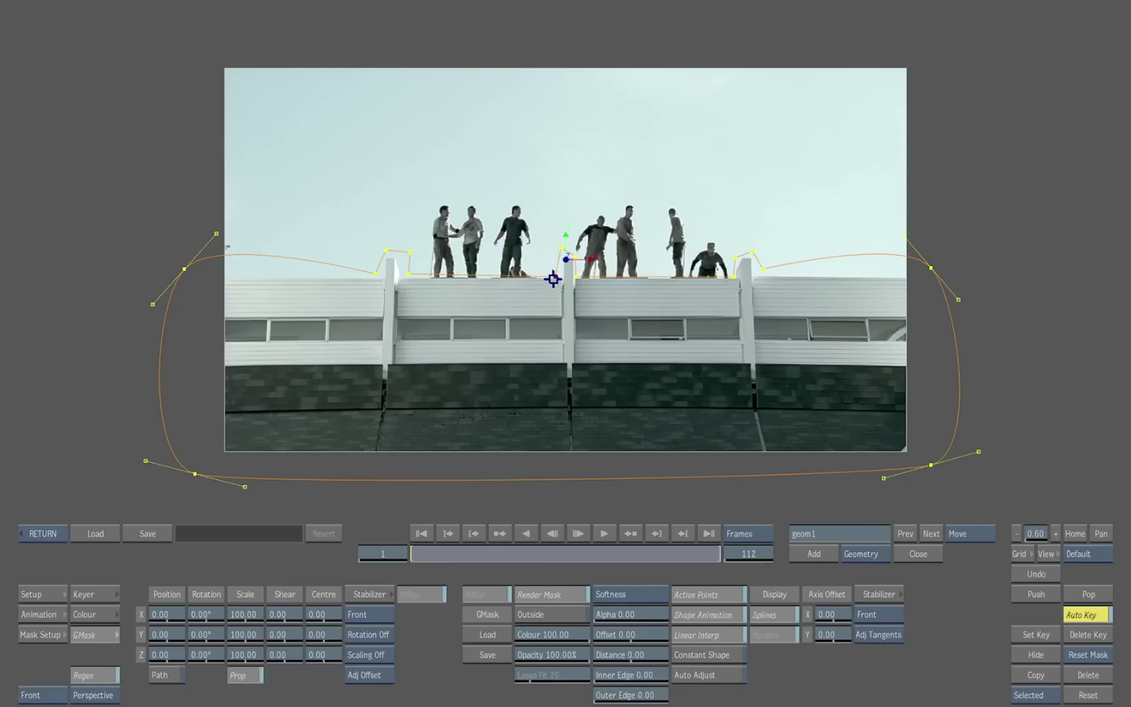
left_click(410, 275)
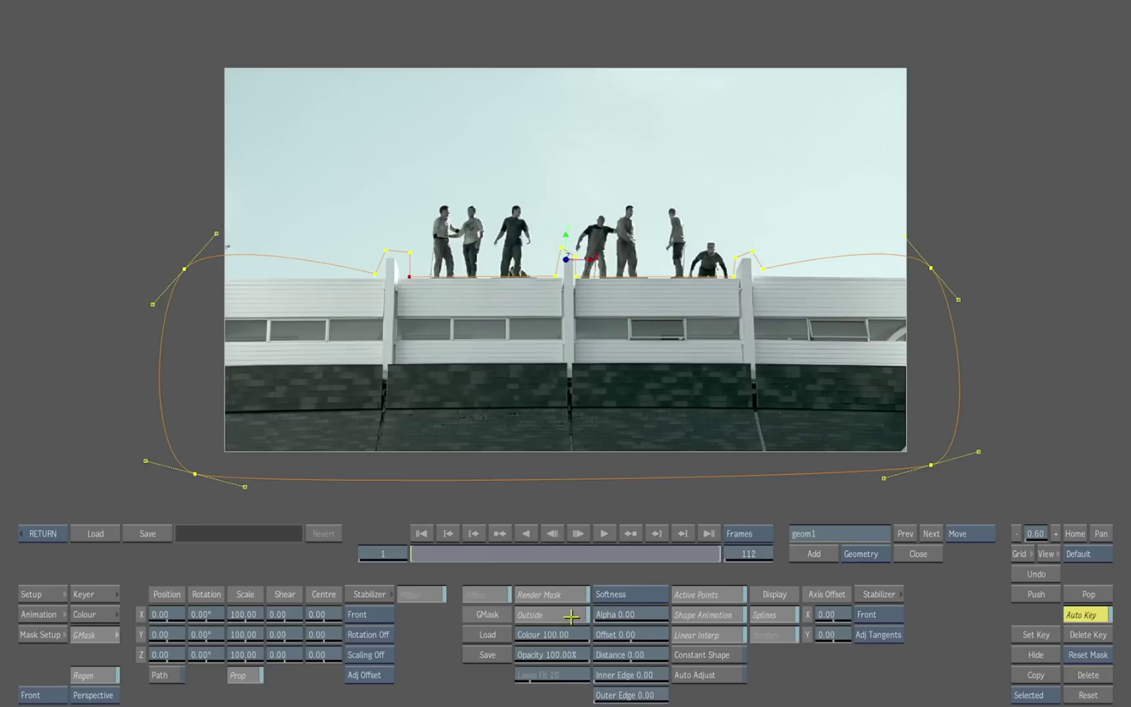
- Check the building mask in the matte, keep it filling the inside, and set its colour to 0.00
key("F3")
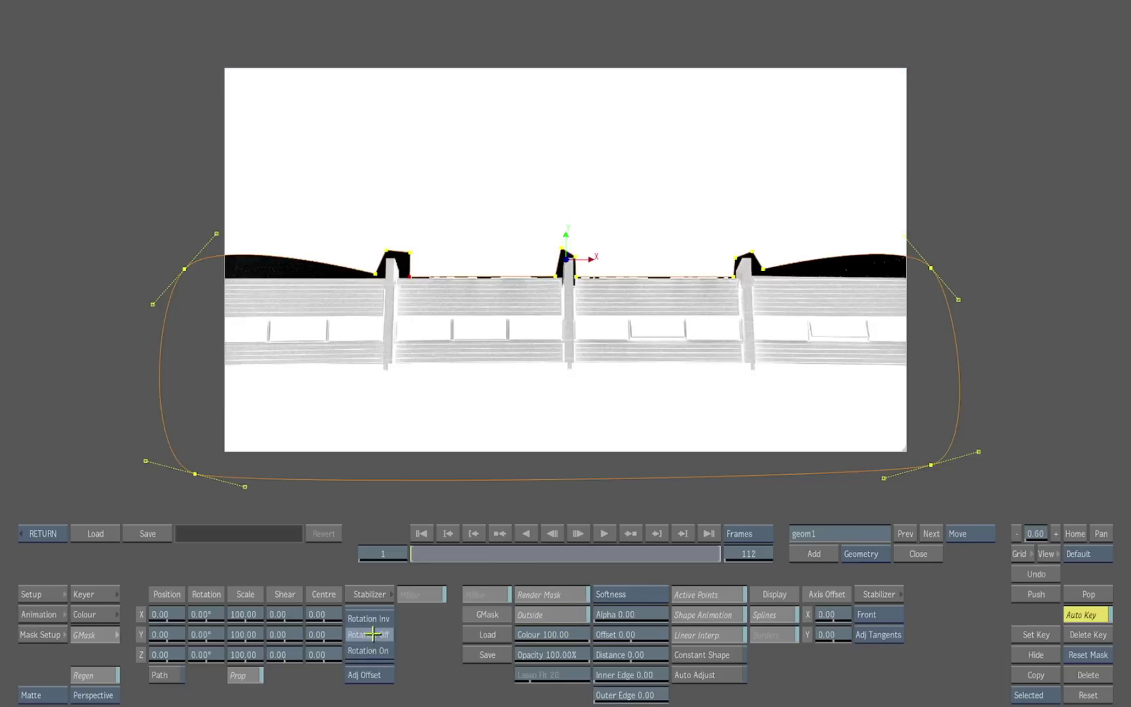
left_click(555, 614)
left_click_drag(575, 644, 147, 666)
key("F1")
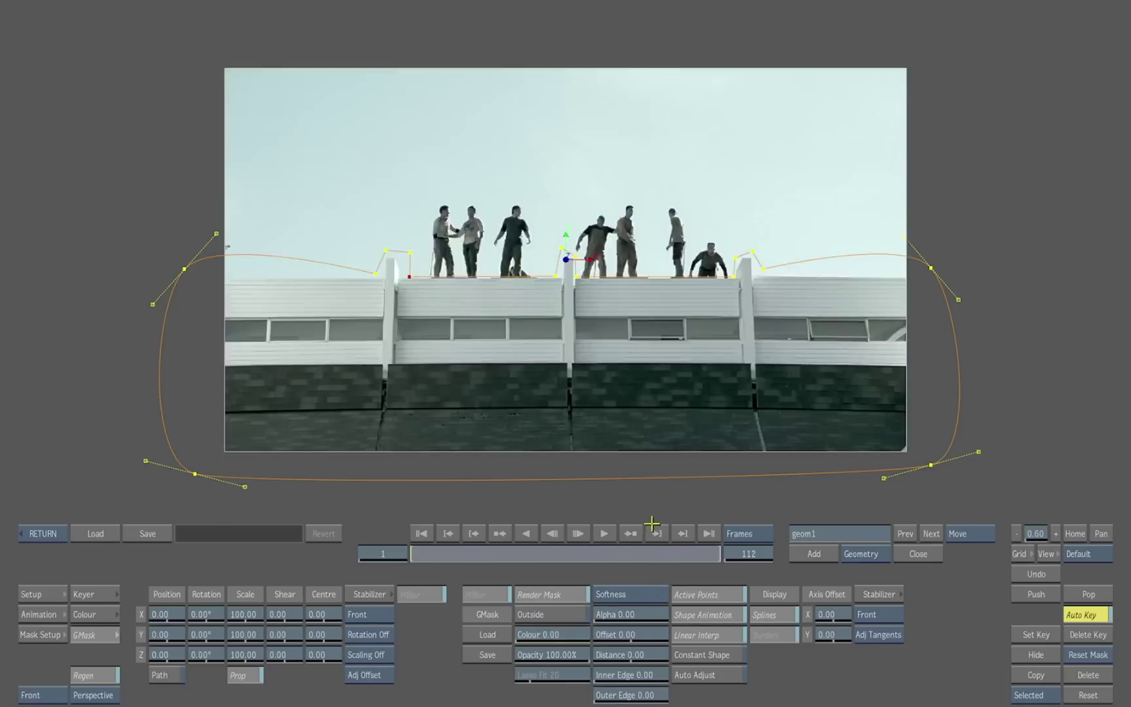
- Add a second freehand garbage mask around the group of people, set it to Outside and its colour to 0.00
left_click(817, 553)
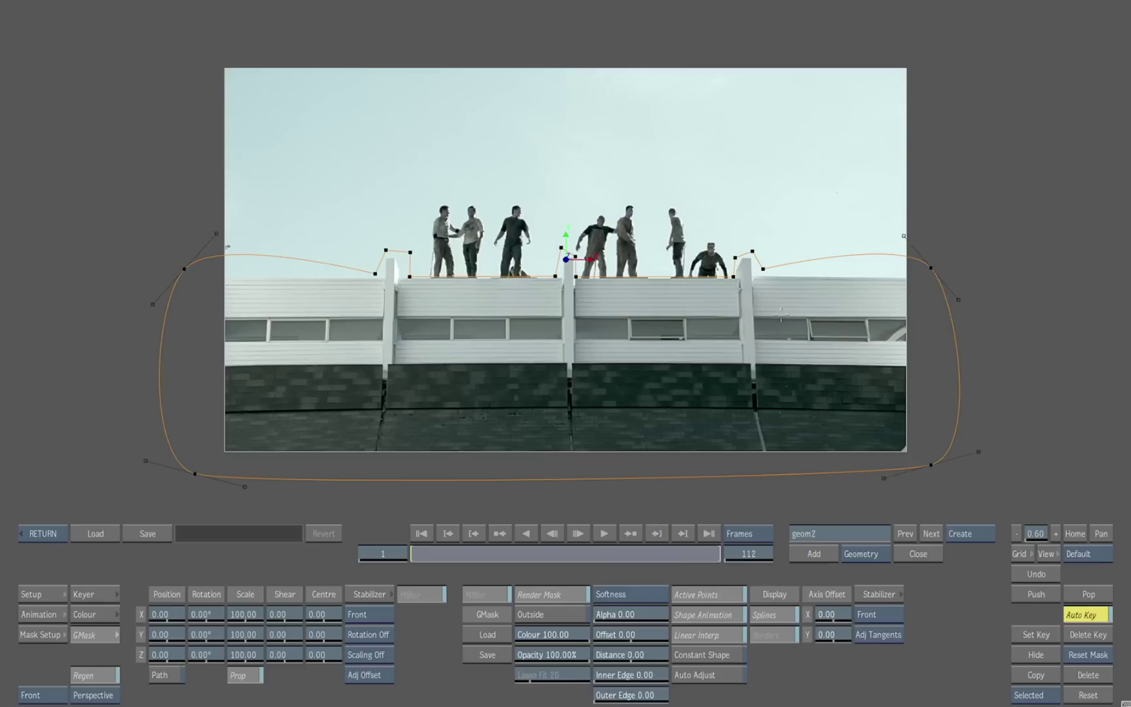
left_click(747, 172)
left_click_drag(762, 319, 727, 326)
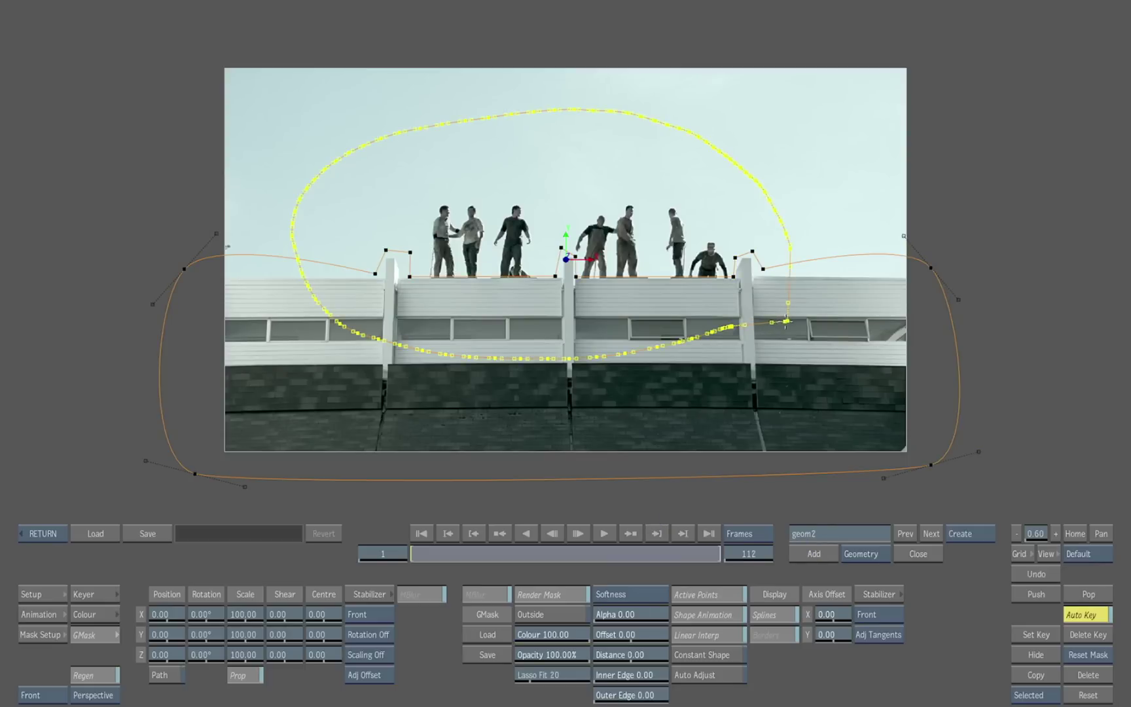
key("F3")
left_click(574, 614)
left_click_drag(571, 634, 235, 648)
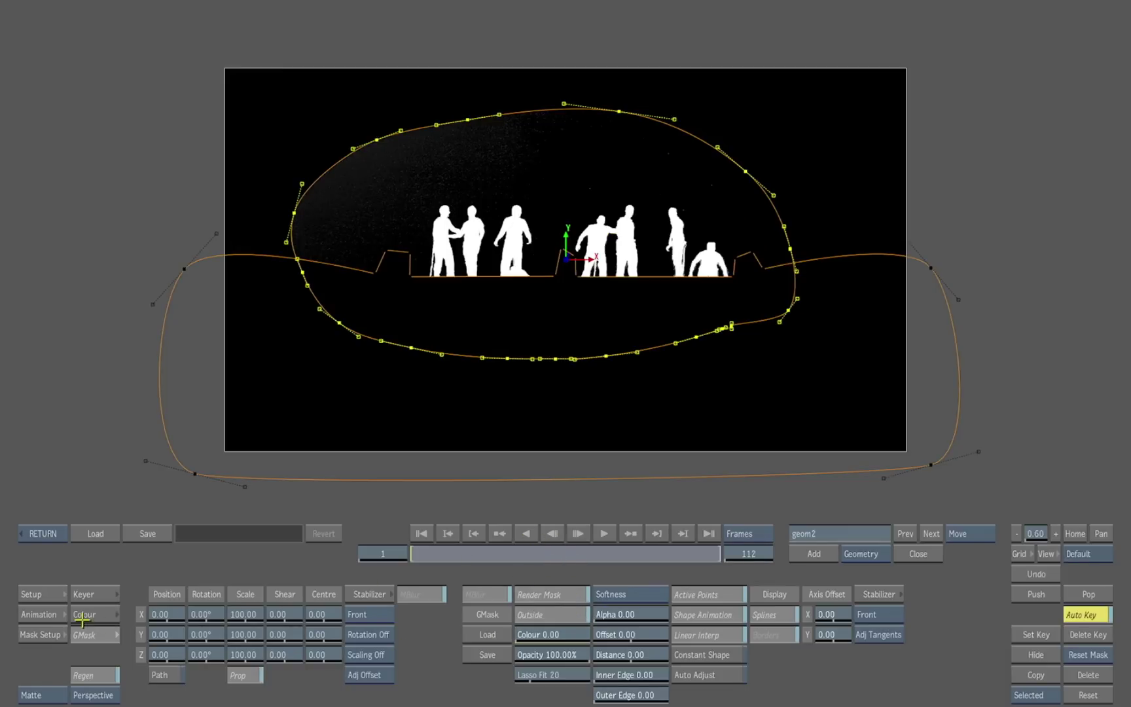
- Enable Shrink and Erode at width 1.00 on the people matte and return to the Action composite
left_click(47, 594)
left_click(114, 592)
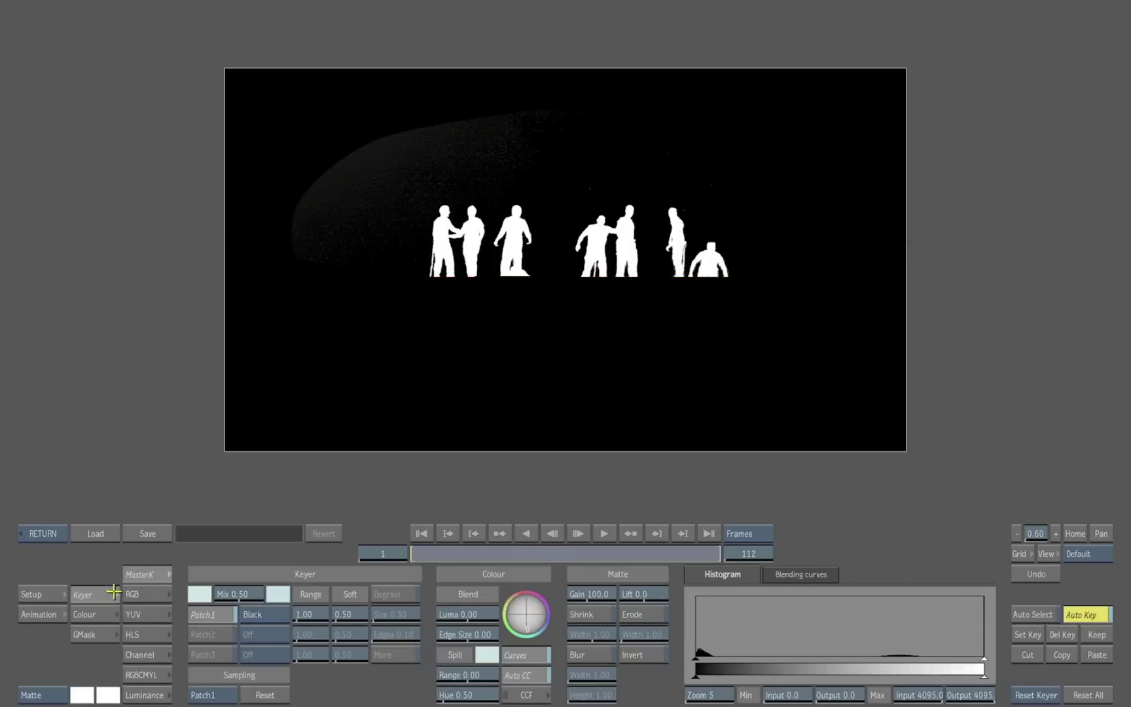
left_click(598, 614)
left_click(42, 531)
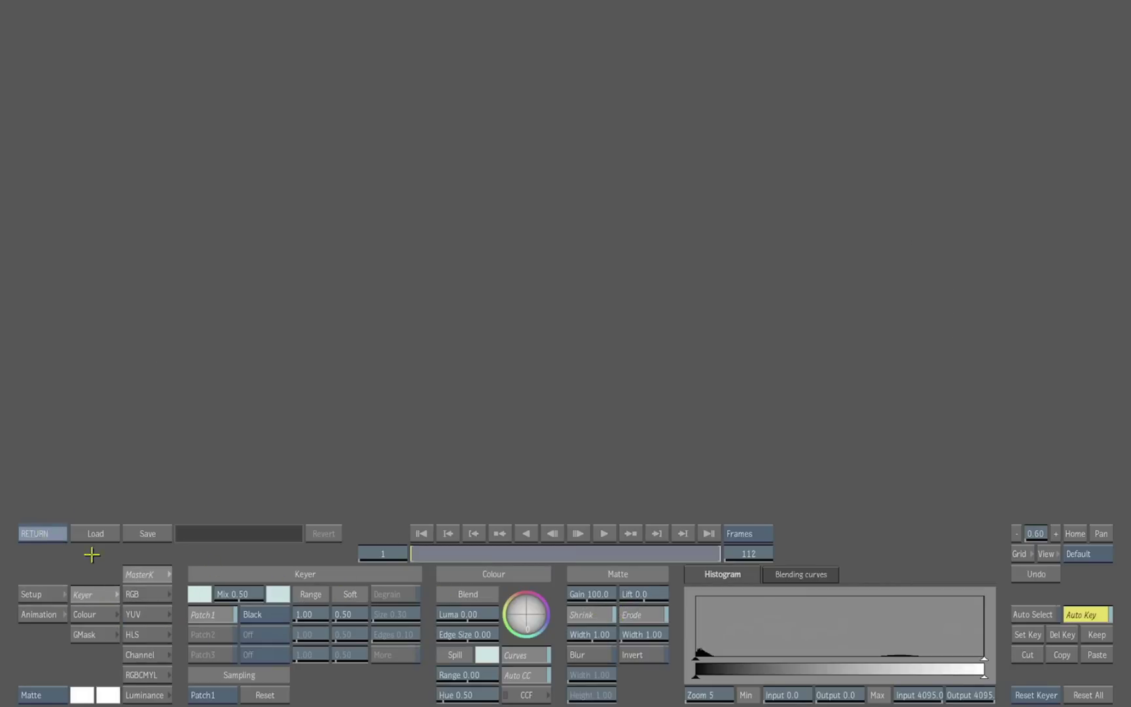
- Scale axis1 to 21.00 in X, Y and Z, set its Y position to 13.00, and scrub the shot to check it
left_click_drag(736, 453, 885, 448)
double_click(273, 347)
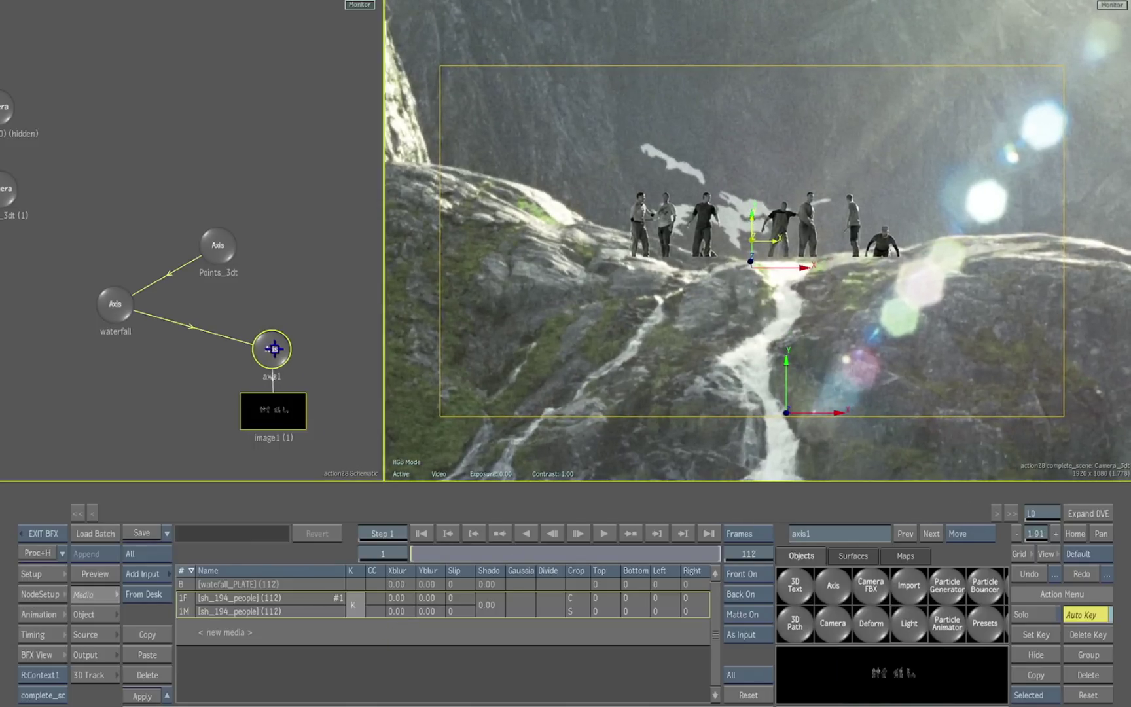
left_click_drag(171, 634, 162, 632)
left_click_drag(242, 634, 254, 634)
left_click_drag(150, 635, 158, 638)
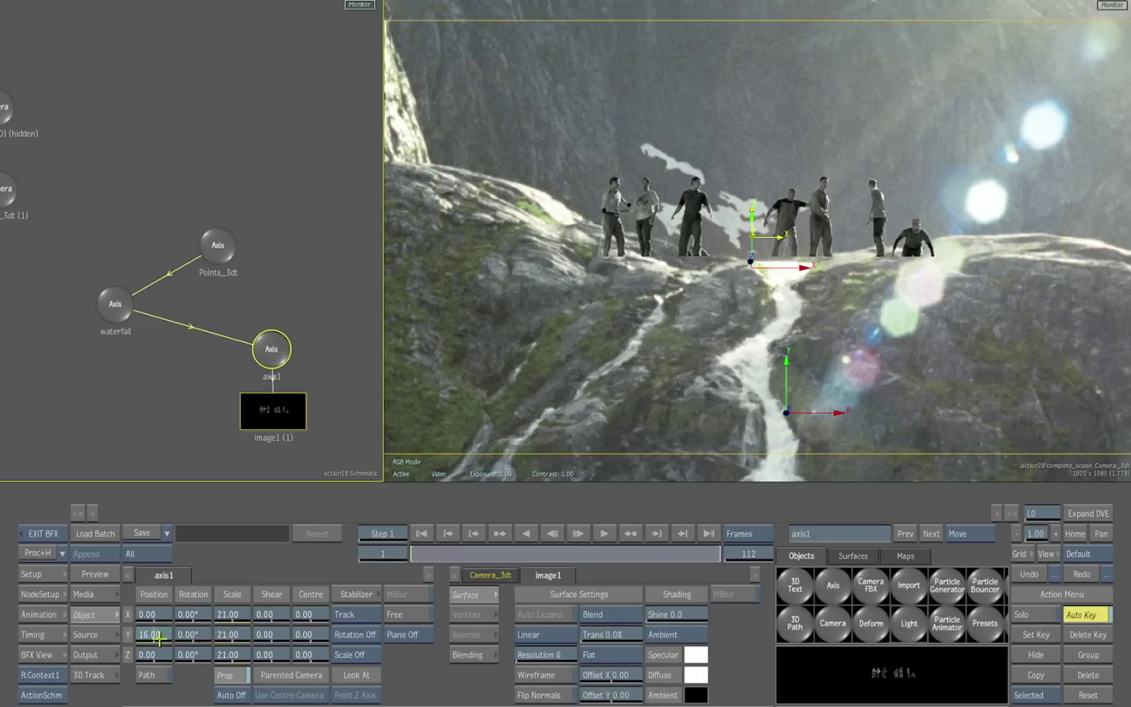
mouse_move(422, 556)
left_mouse_down()
mouse_move(601, 545)
mouse_move(687, 554)
mouse_move(438, 557)
left_mouse_up()
left_click_drag(332, 560, 299, 553)
left_click_drag(799, 411, 838, 420)
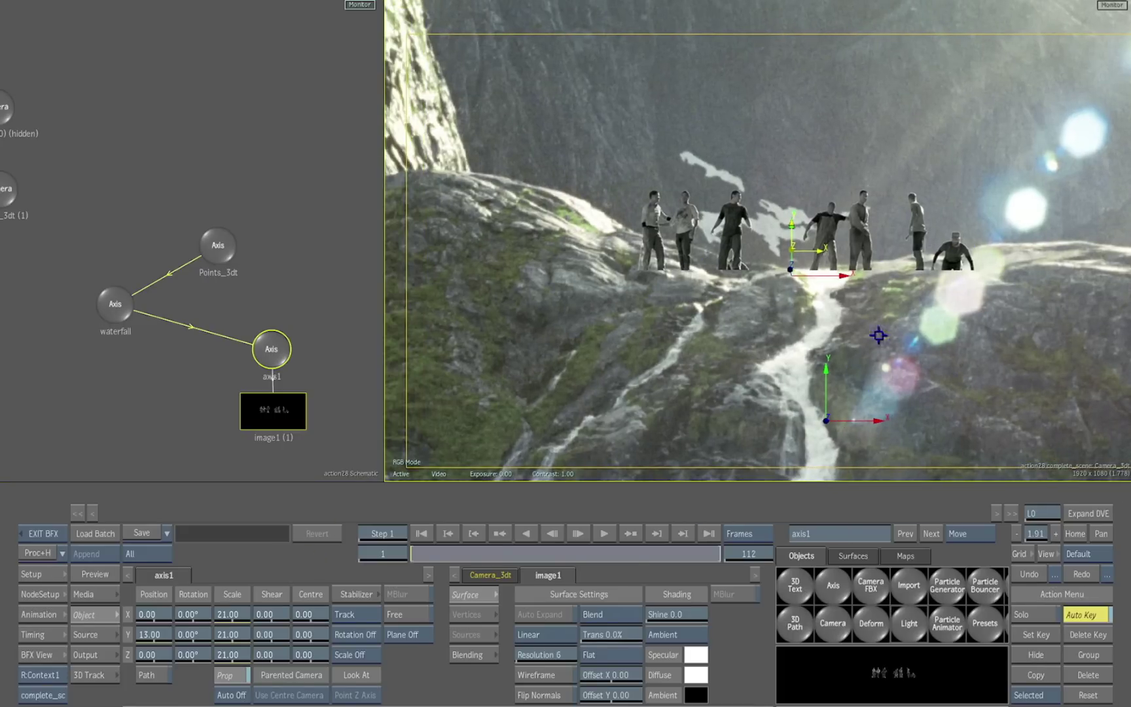
- Switch the image1 surface to ExtBicubic and subdivide its mesh twice
left_click(294, 418)
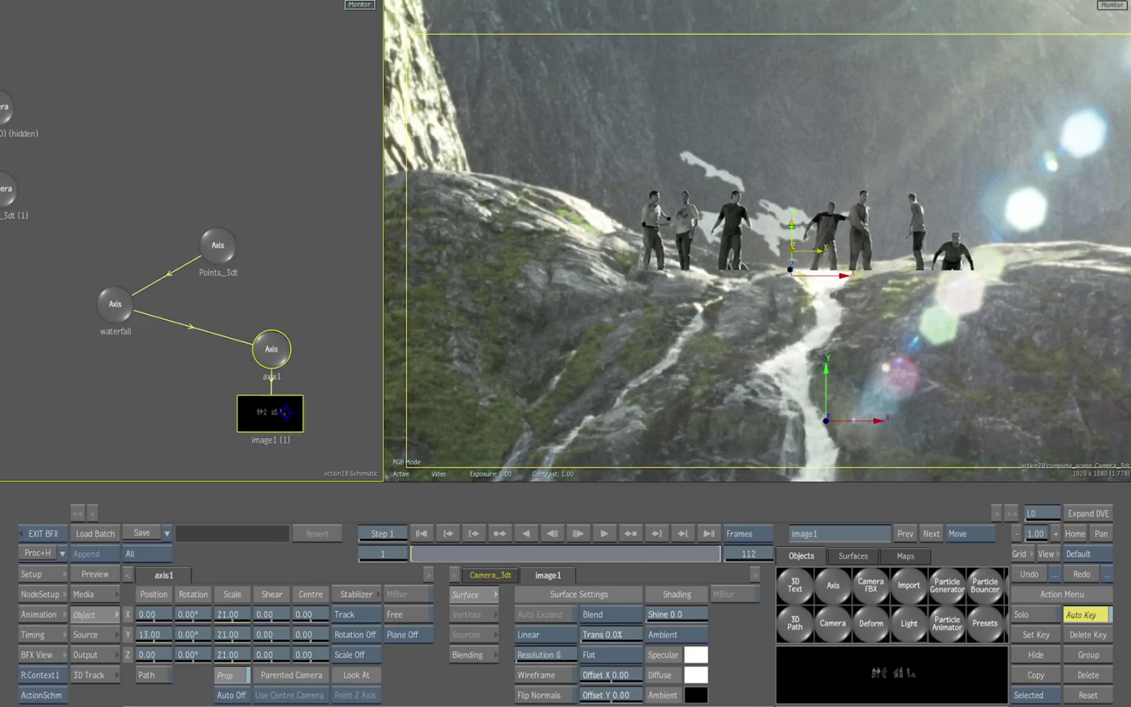
left_click(608, 659)
left_click(579, 601)
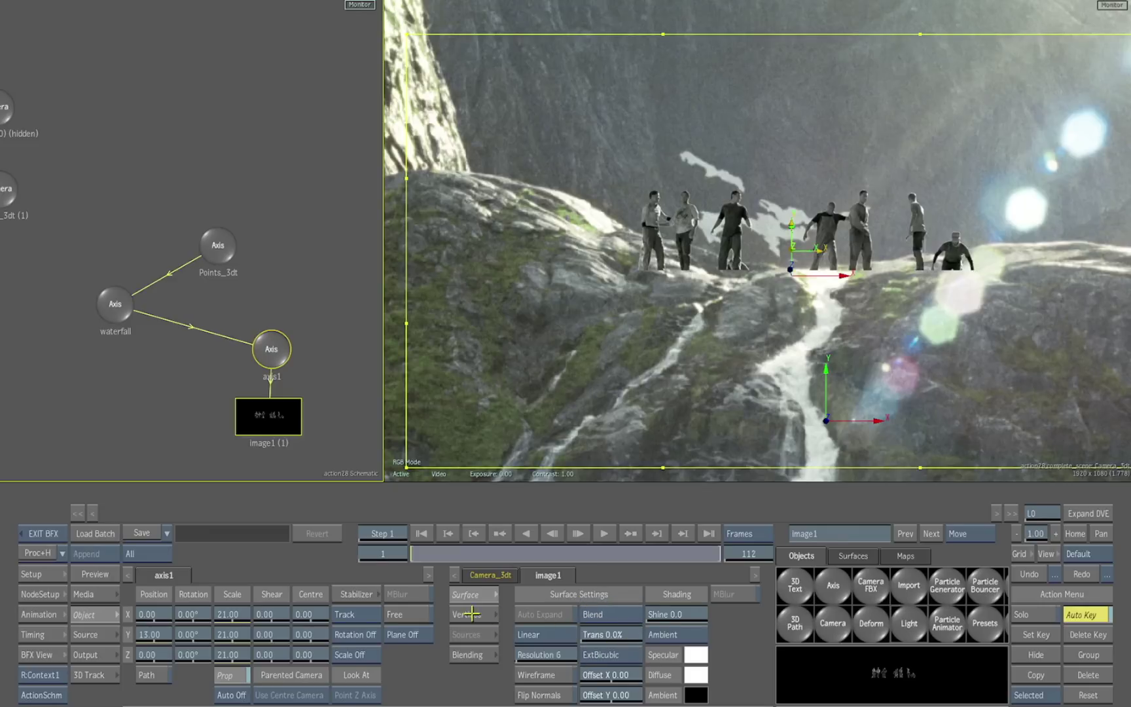
left_click(470, 614)
left_click(537, 595)
left_click(537, 595)
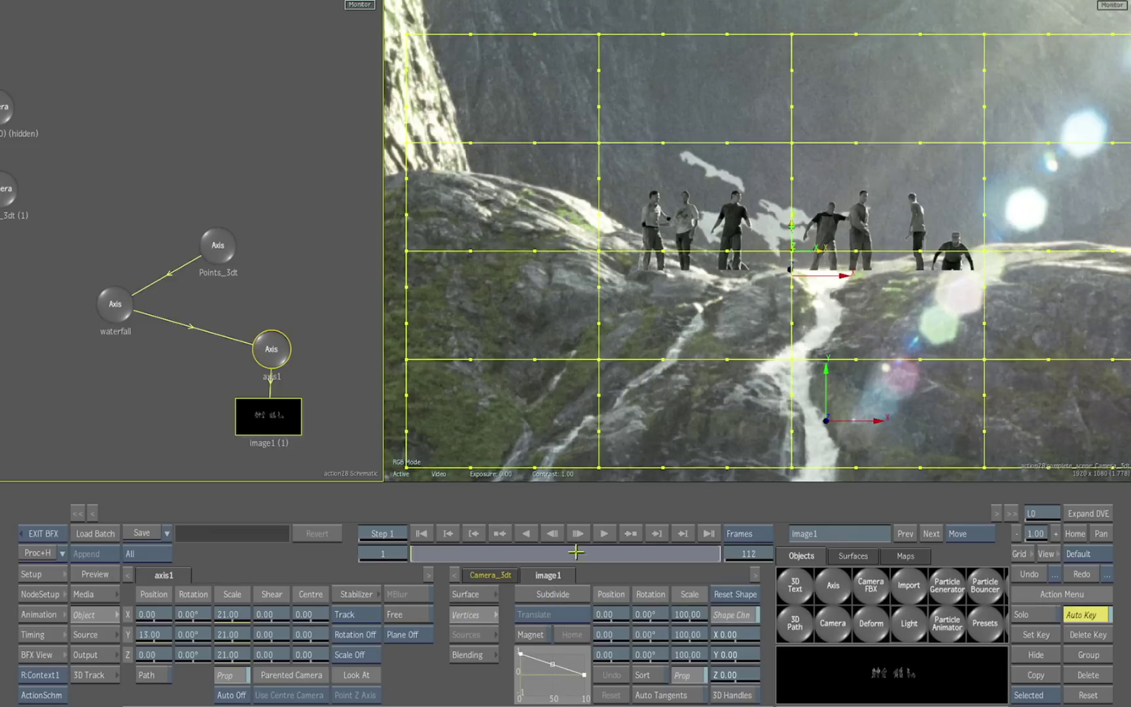
- Raise the image1 mesh points on both sides of the waterfall so the people follow the curved ridge, and scrub to check
left_click_drag(986, 255, 982, 231)
left_click_drag(599, 251, 603, 233)
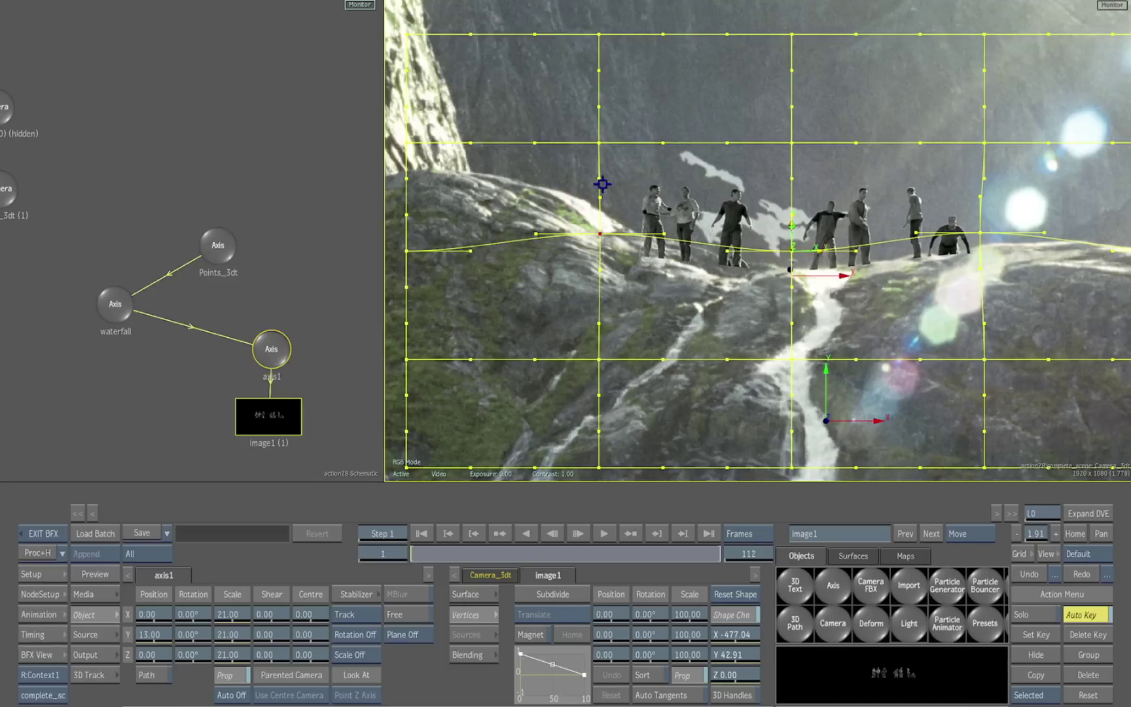
left_click_drag(601, 144, 602, 127)
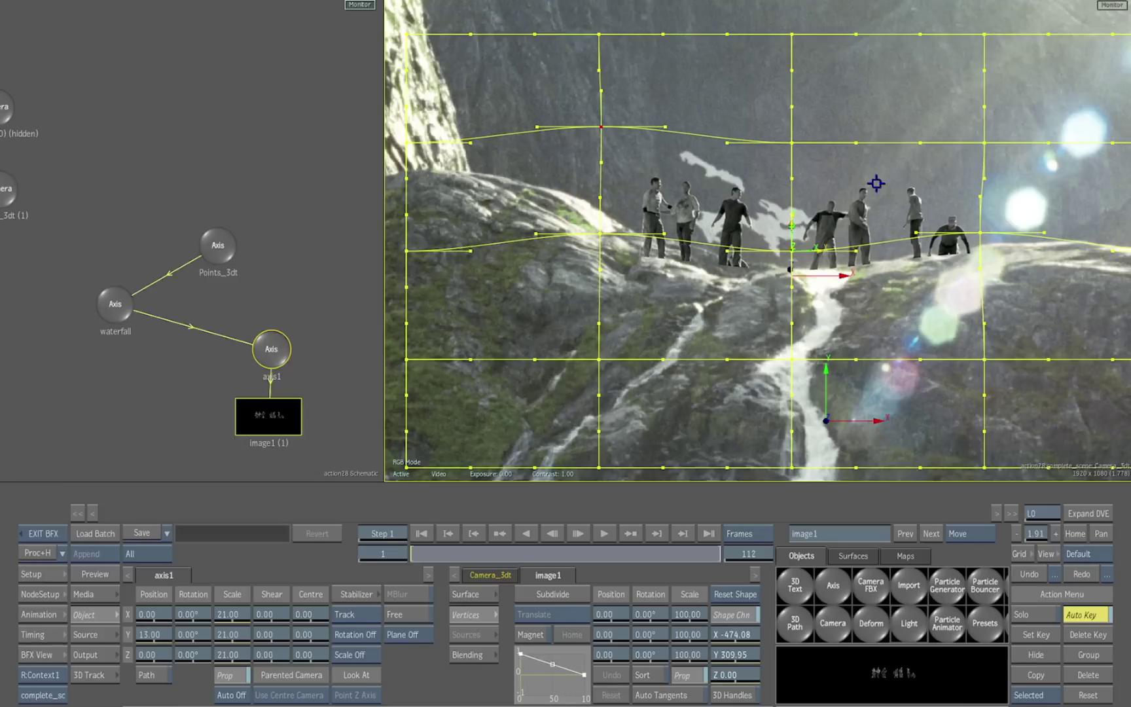
left_click(793, 142)
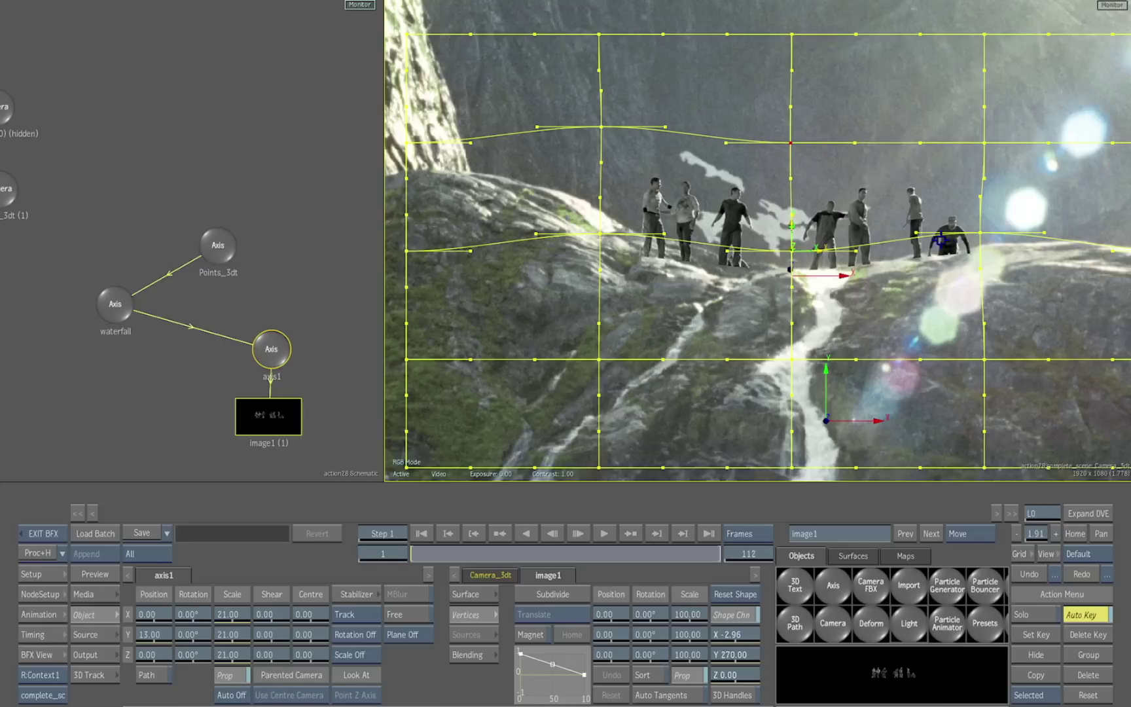
left_click(982, 232)
left_click_drag(982, 232, 982, 231)
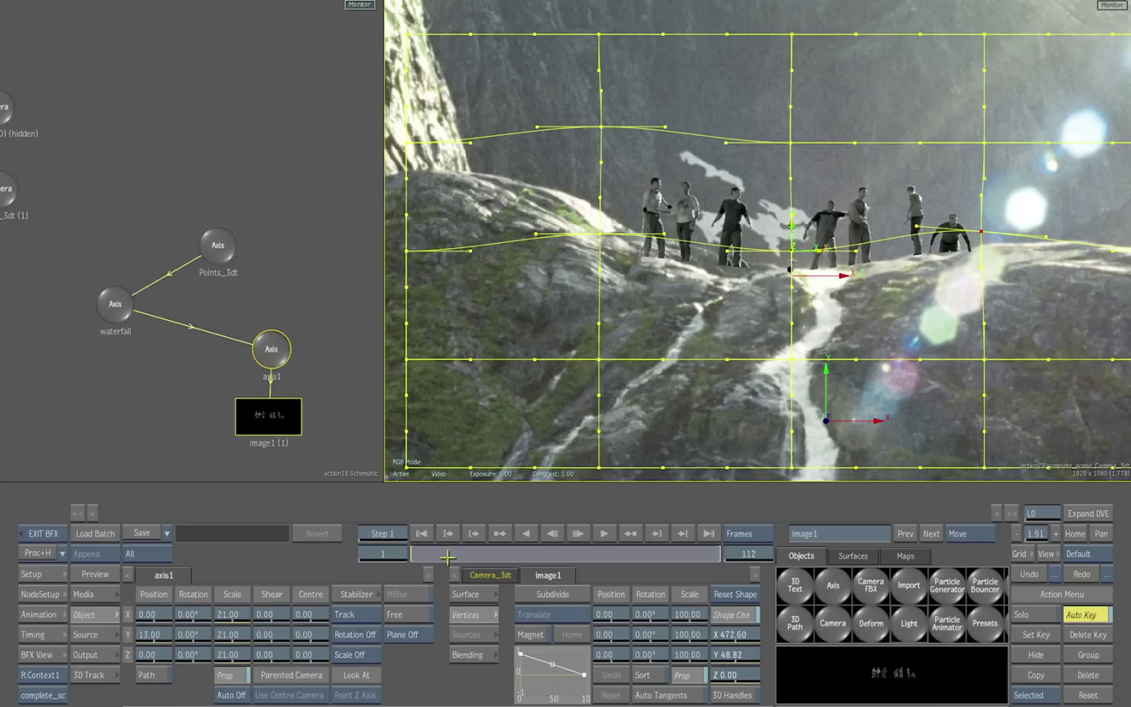
left_click_drag(447, 552, 303, 556)
left_click_drag(1027, 427, 914, 395)
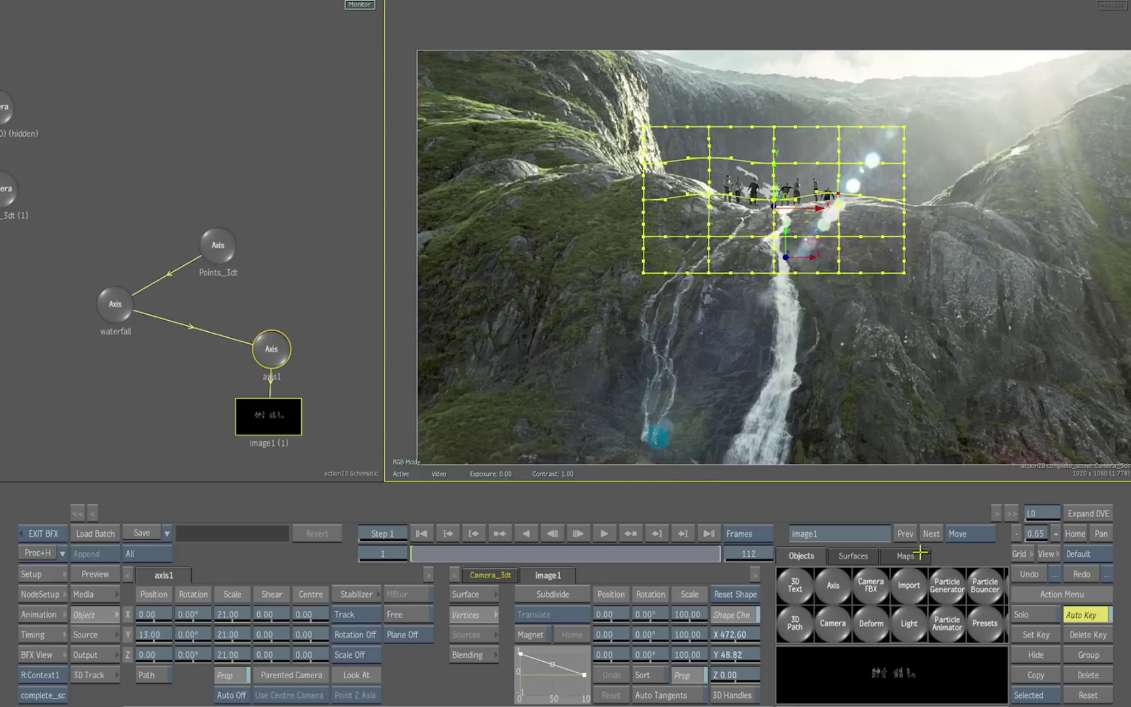
- Load the LIQUIDS/Waterfall particle preset into the Action scene
left_click(985, 624)
left_click(509, 71)
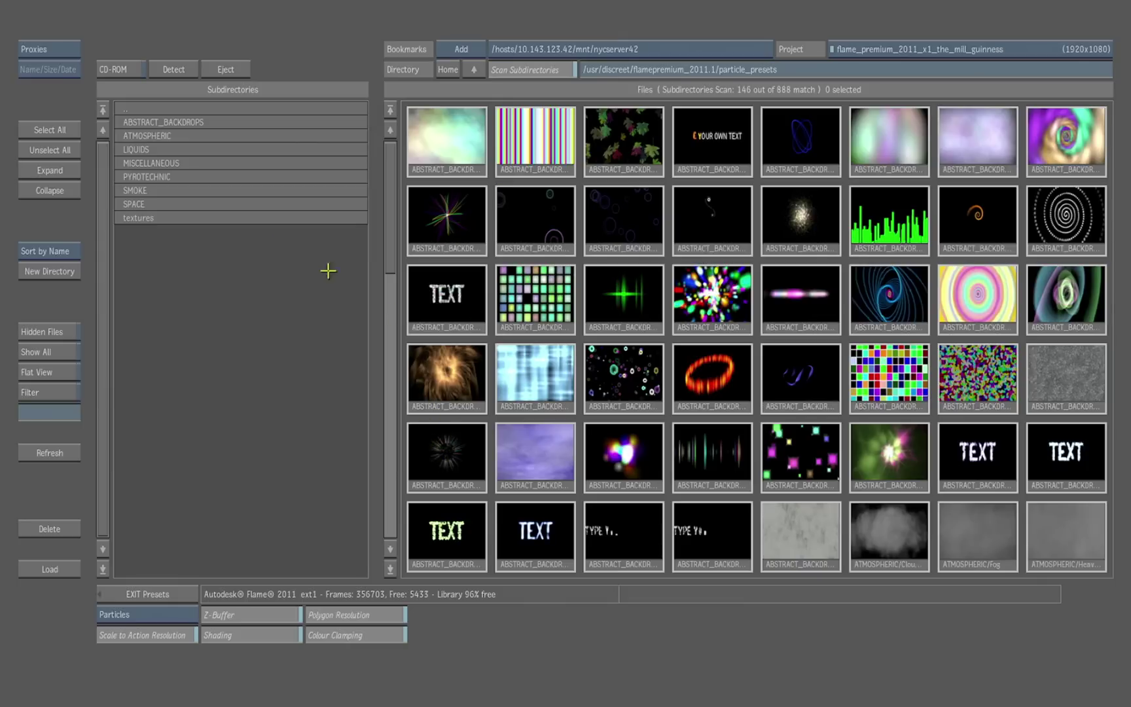
left_click_drag(389, 229, 384, 310)
left_click(884, 379)
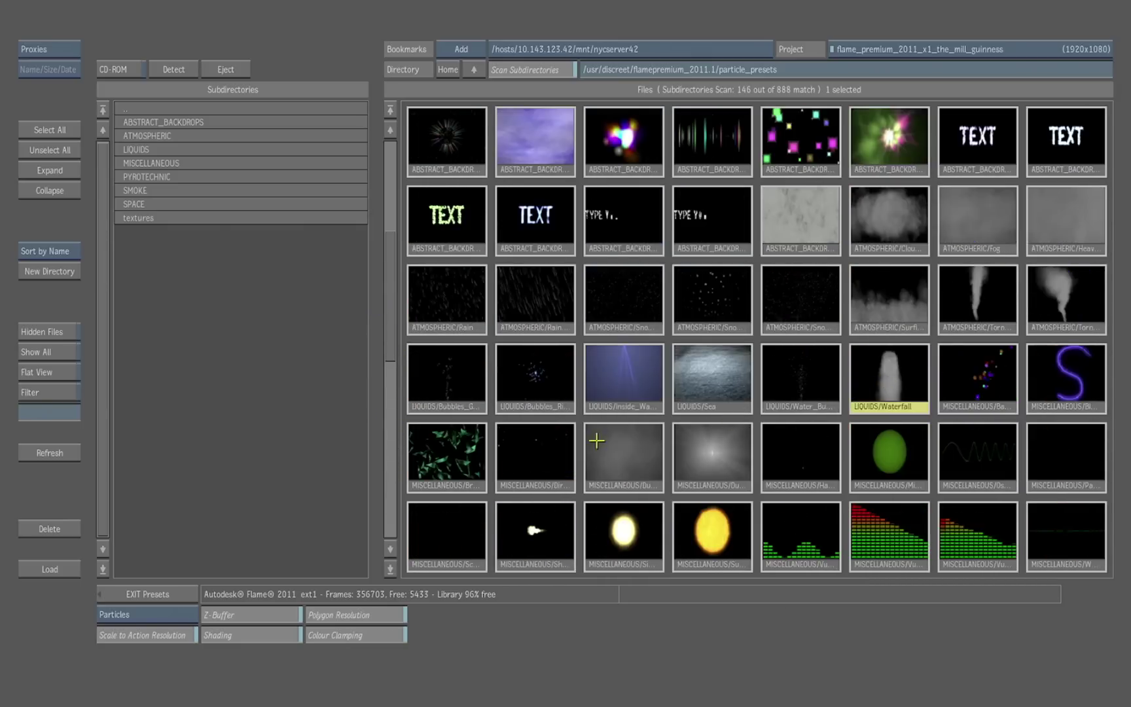
left_click(63, 567)
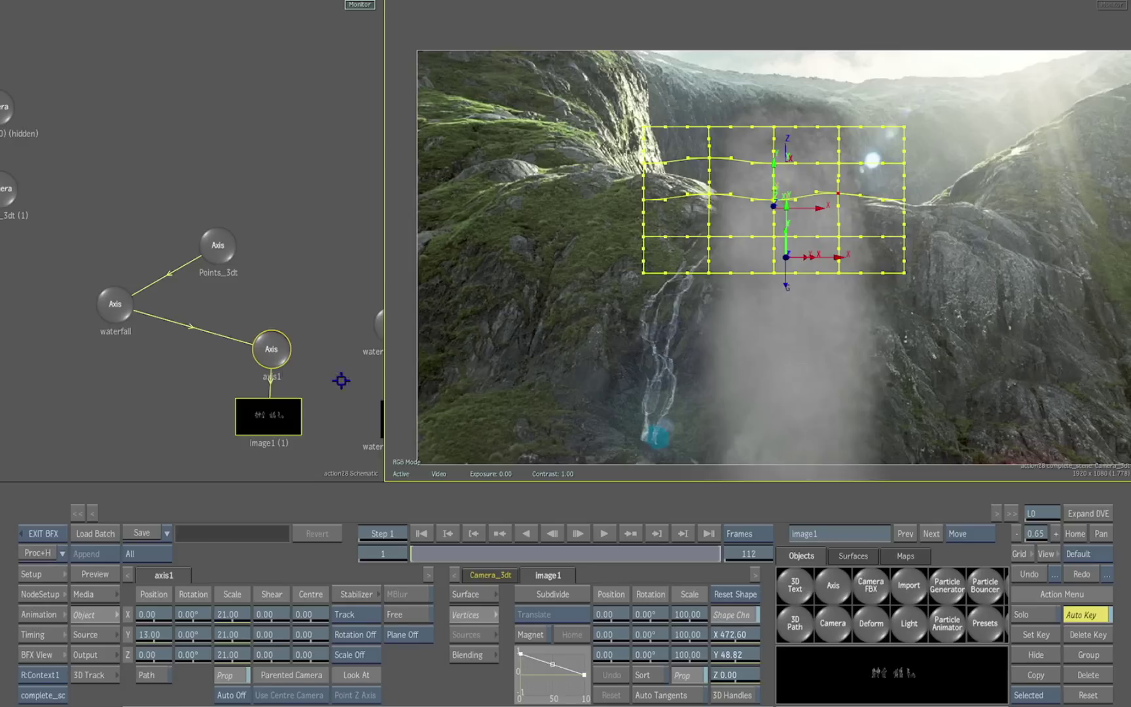
- Set the particle preset's Waterfall axis to Y position -276.00 and rotate it about -15° in Y
left_click_drag(330, 304, 240, 301)
left_click_drag(353, 421, 267, 427)
left_click(255, 116)
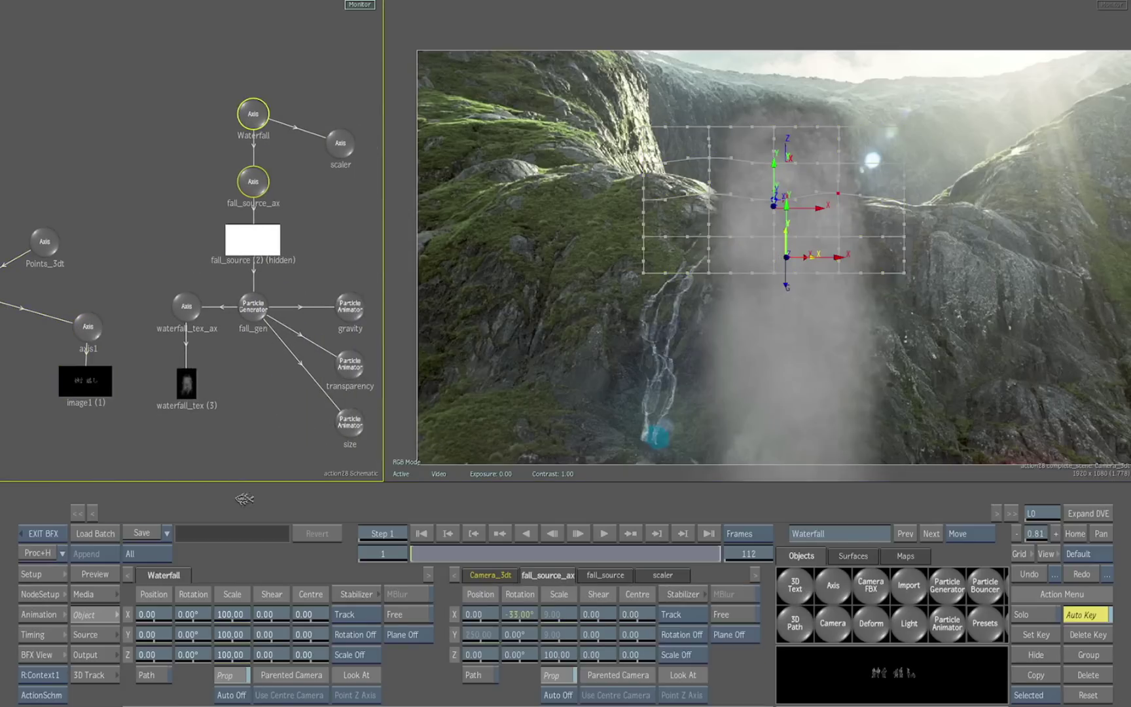
left_click_drag(162, 641, 136, 633)
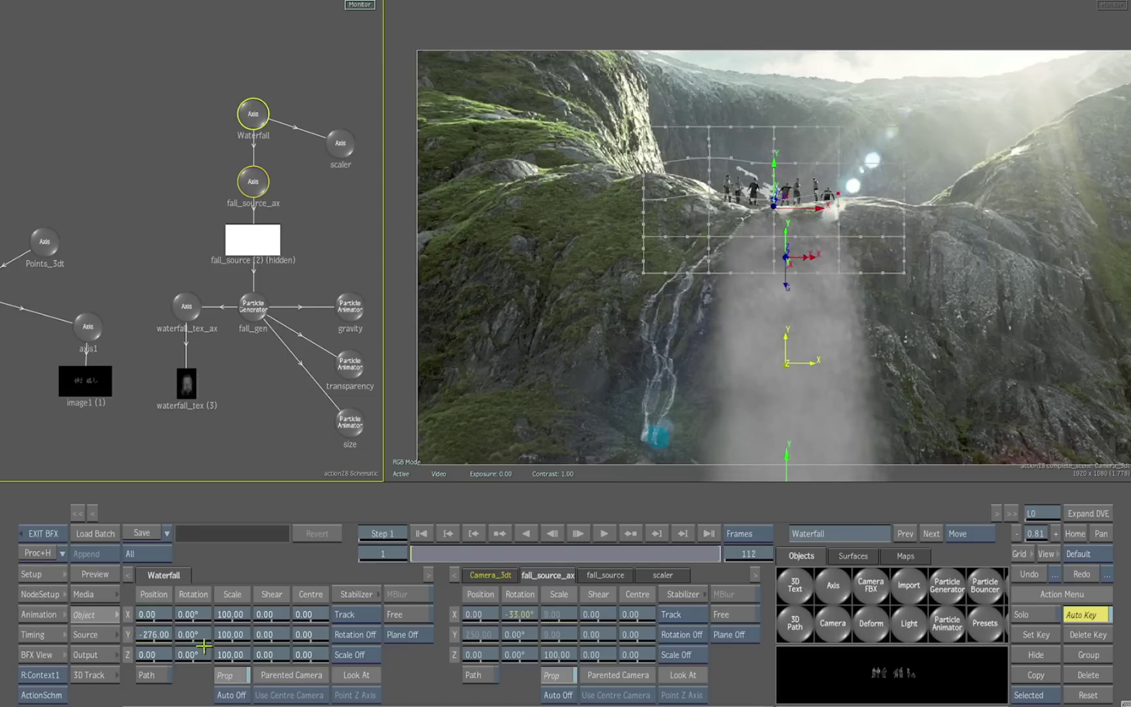
mouse_move(206, 633)
left_mouse_down()
mouse_move(183, 634)
mouse_move(202, 631)
left_mouse_up()
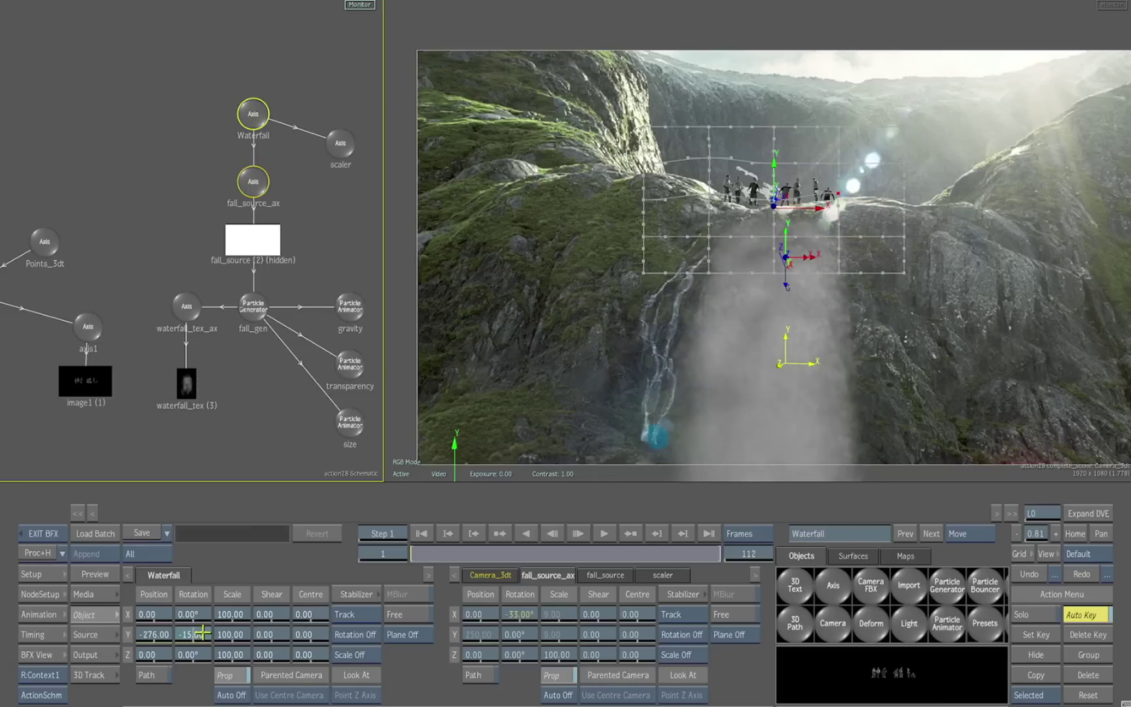
- Try lighting the particle waterfall with a new light at Z position 1046.00 and 153.00% intensity
left_click(911, 626)
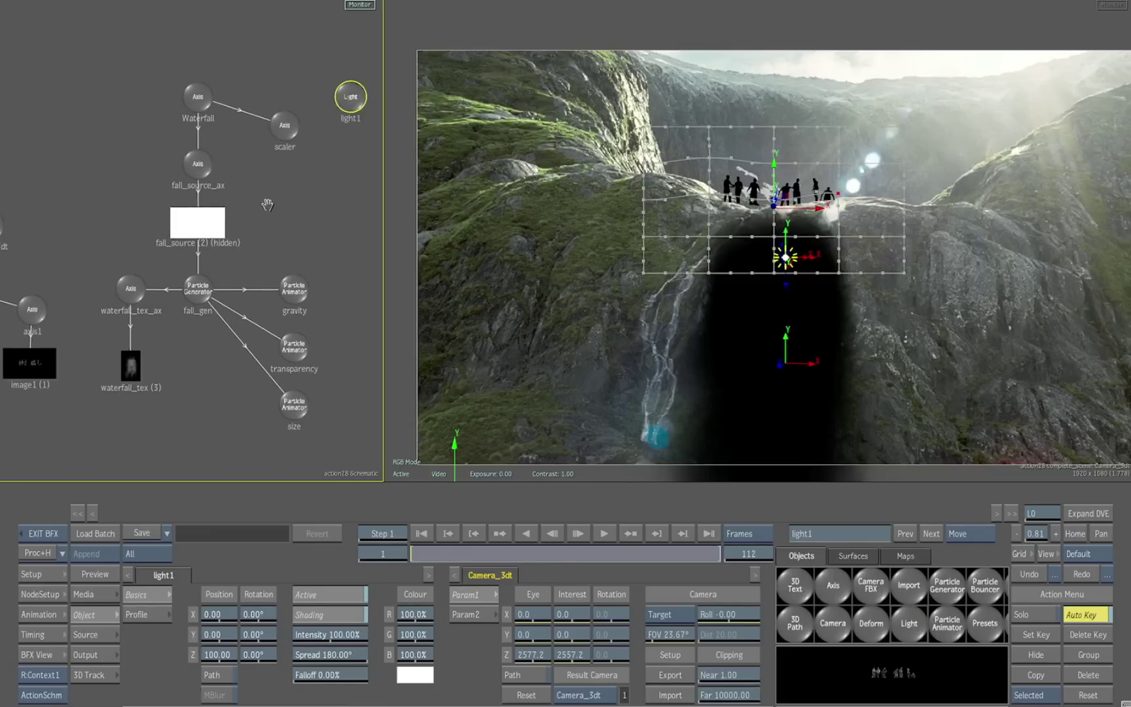
left_click_drag(221, 655, 362, 627)
left_click_drag(421, 553, 331, 570)
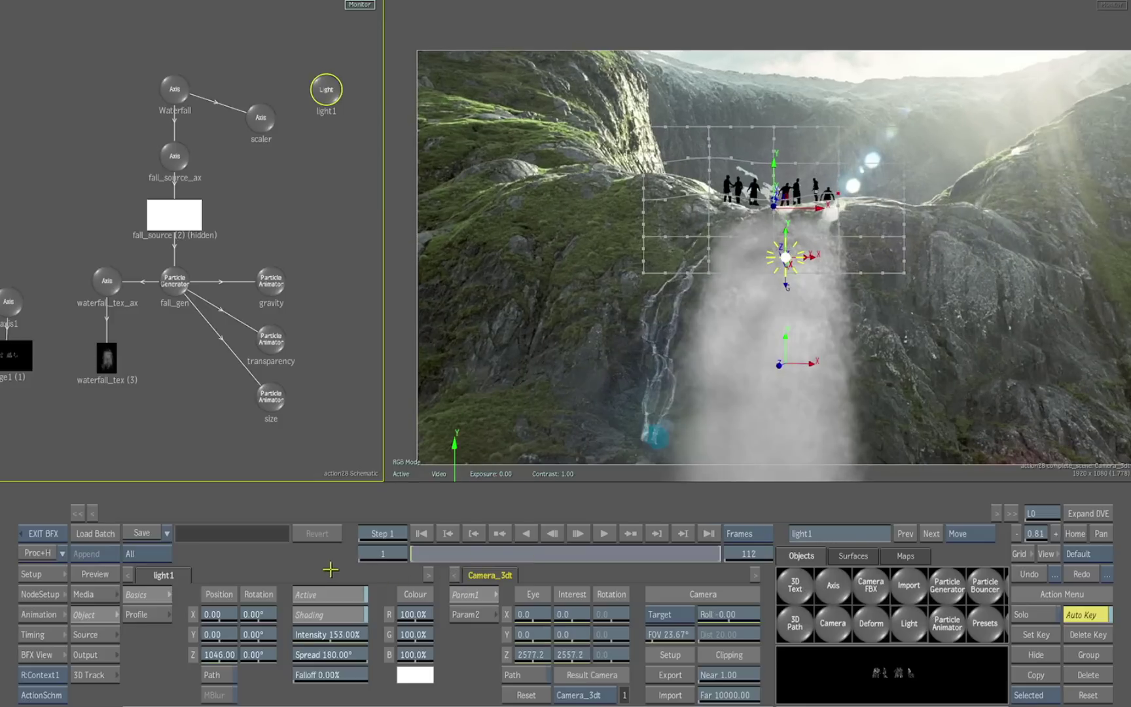
- Undo the light's adjustments and its addition to the scene
left_click(1030, 573)
left_click(1029, 573)
left_click(1030, 575)
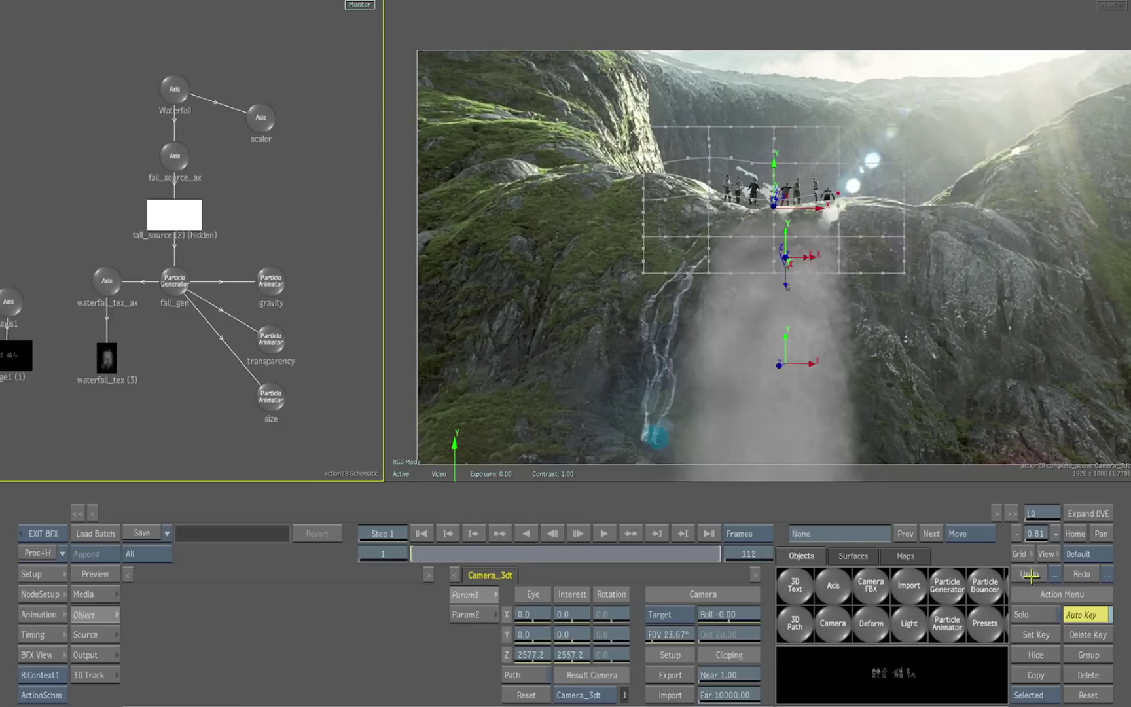
- Undo the last Waterfall axis change and remove the Waterfall particle hierarchy from the Action scene
left_click(1029, 574)
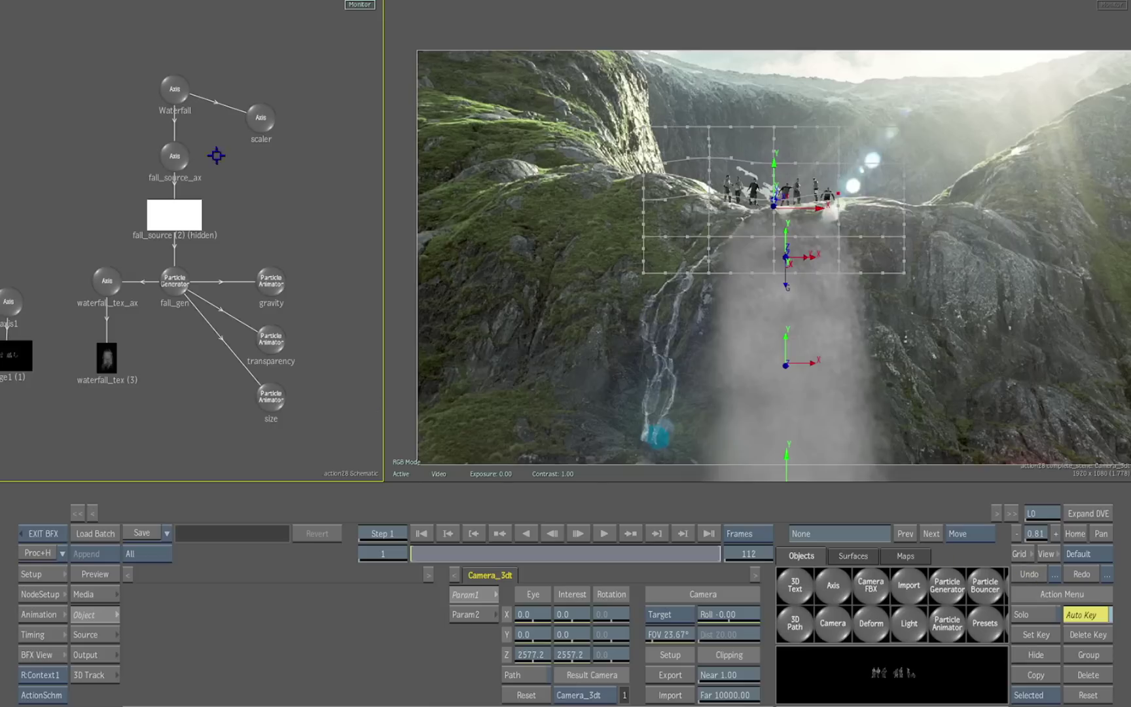
left_click_drag(172, 87, 235, 677)
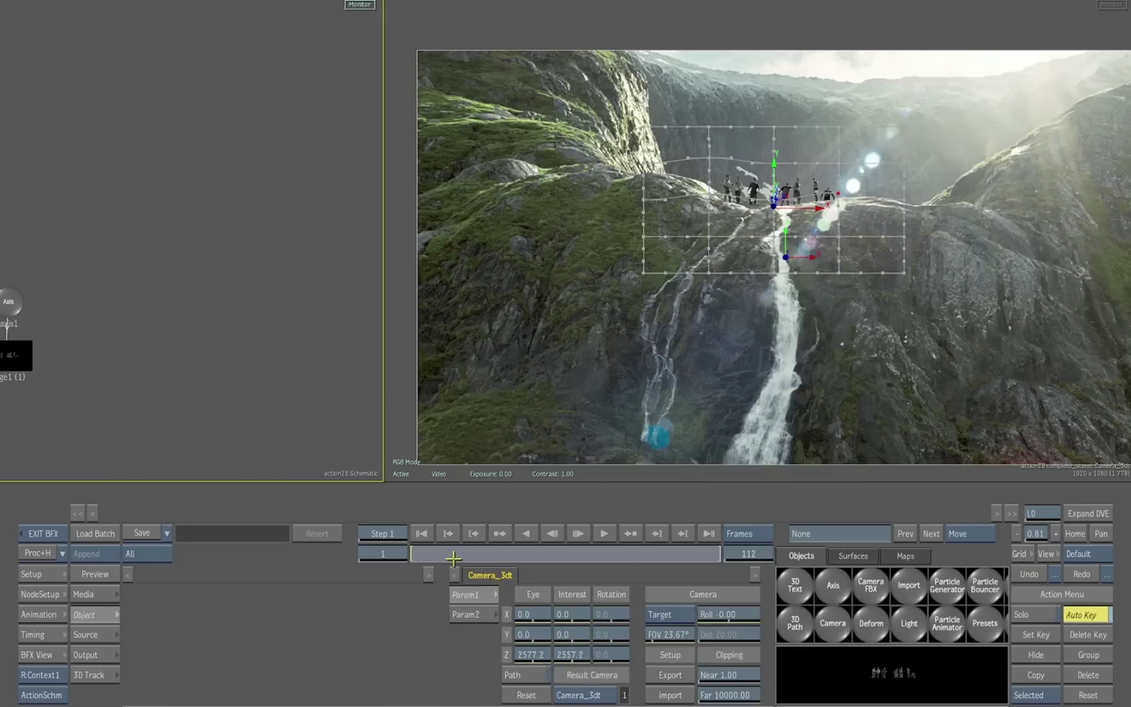
left_click_drag(167, 419, 197, 391)
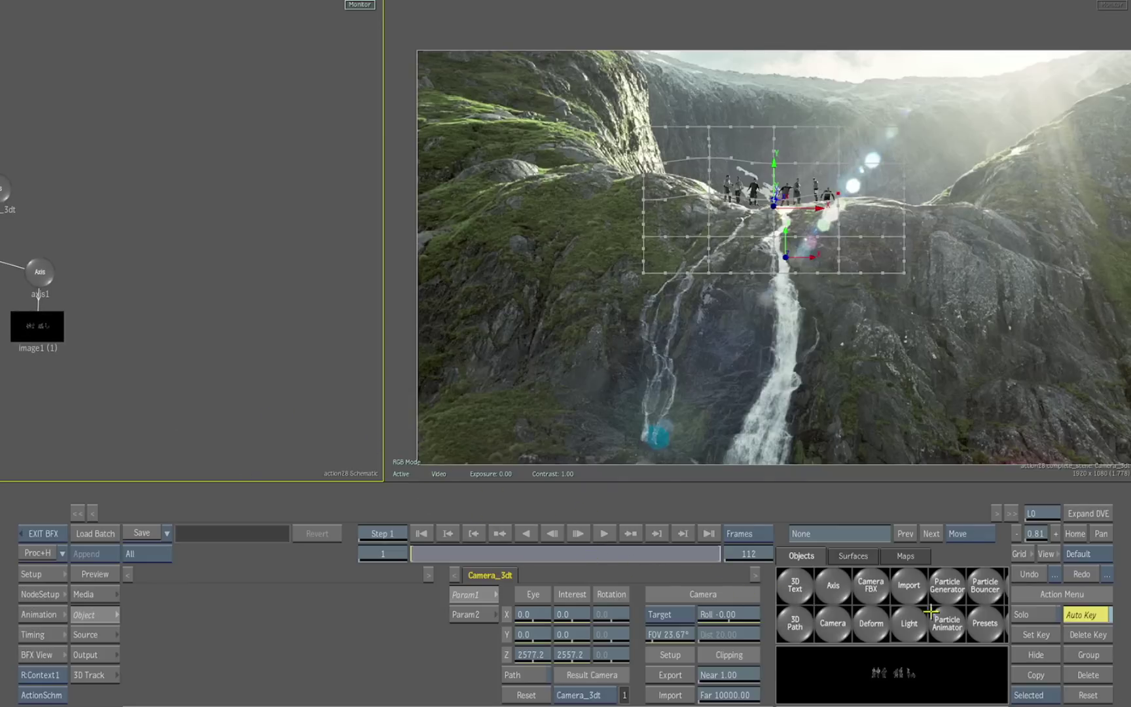
- Load the ATMOSPHERIC Surfing Clouds particle preset into the scene and lower its Surfing_Clouds axis in Y to the foot of the falls
left_click(982, 623)
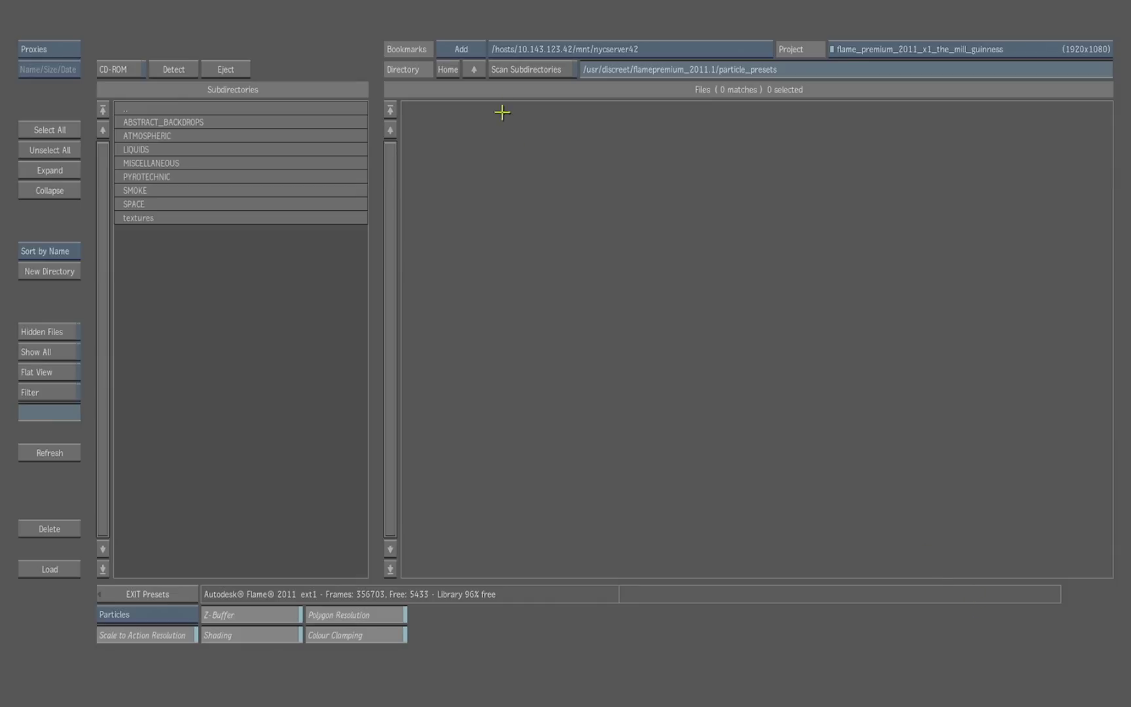
left_click(526, 69)
left_click_drag(389, 253, 390, 279)
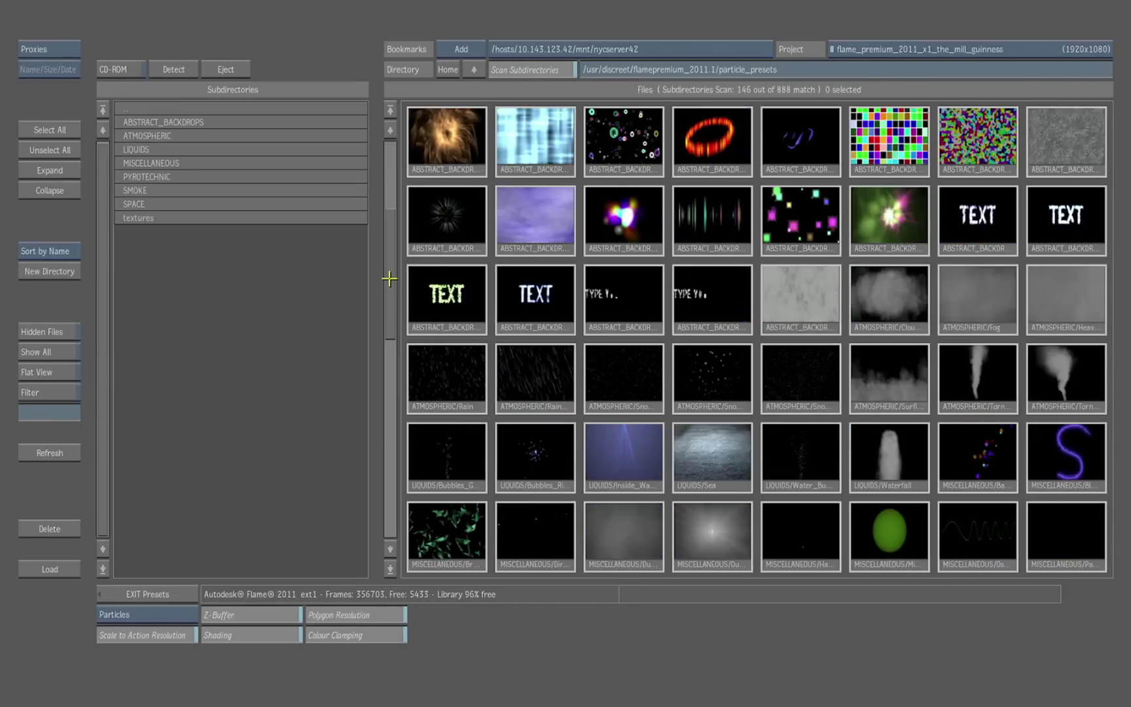
left_click(902, 394)
left_click(54, 569)
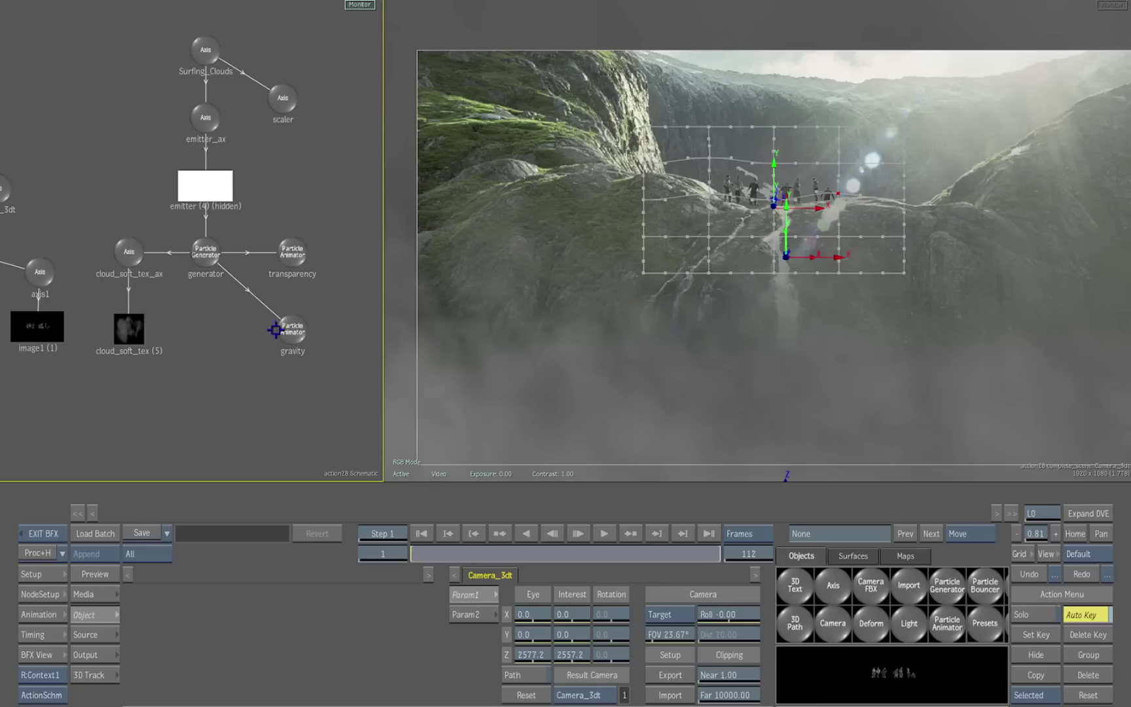
left_click(208, 46)
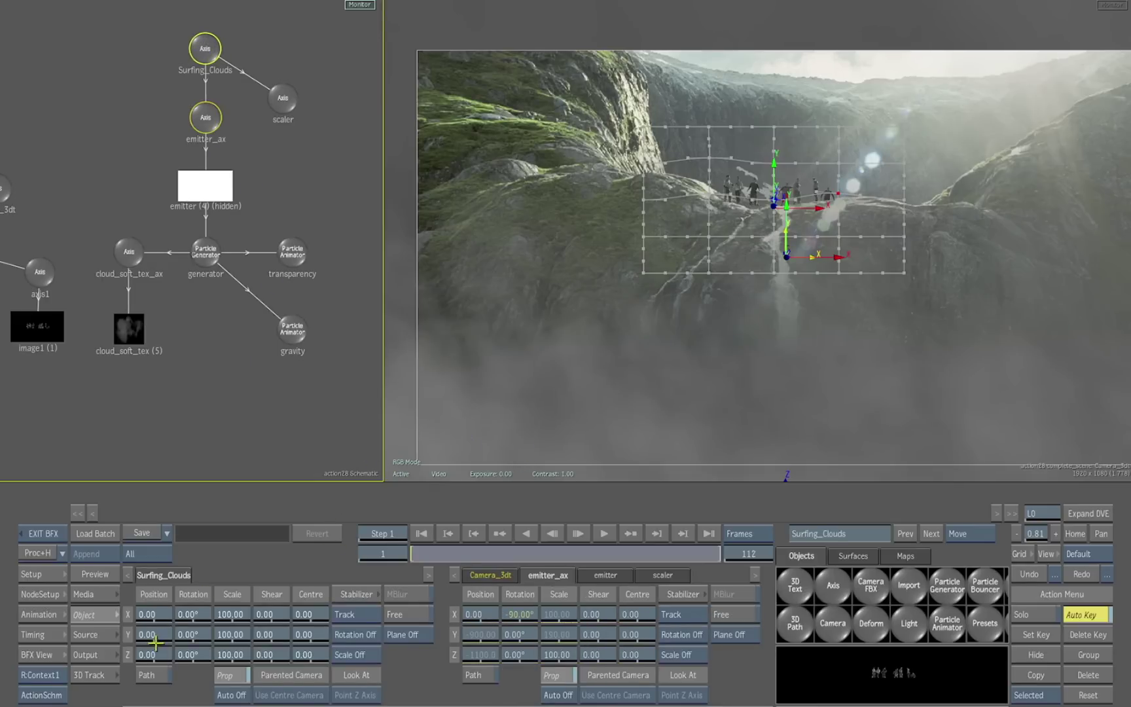
mouse_move(157, 638)
left_mouse_down()
mouse_move(136, 631)
mouse_move(147, 629)
left_mouse_up()
- Enable Divide on the cloud_soft media and preview the mist over the shot in a single full view
left_click(103, 596)
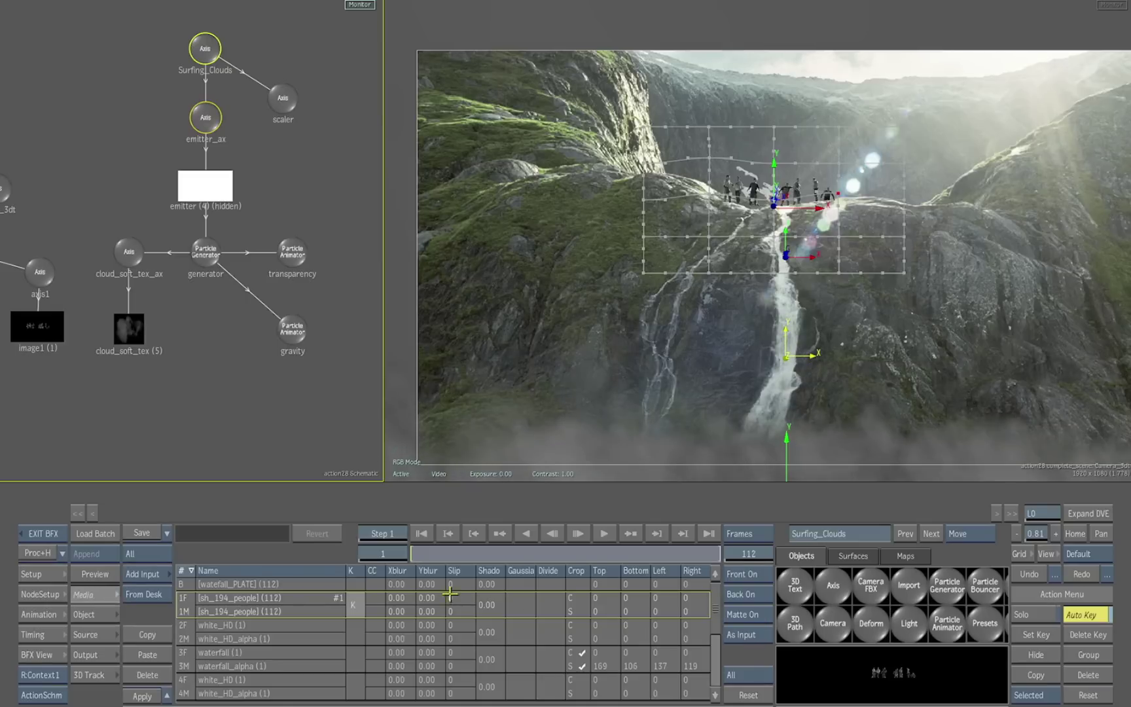
left_click_drag(722, 607, 719, 647)
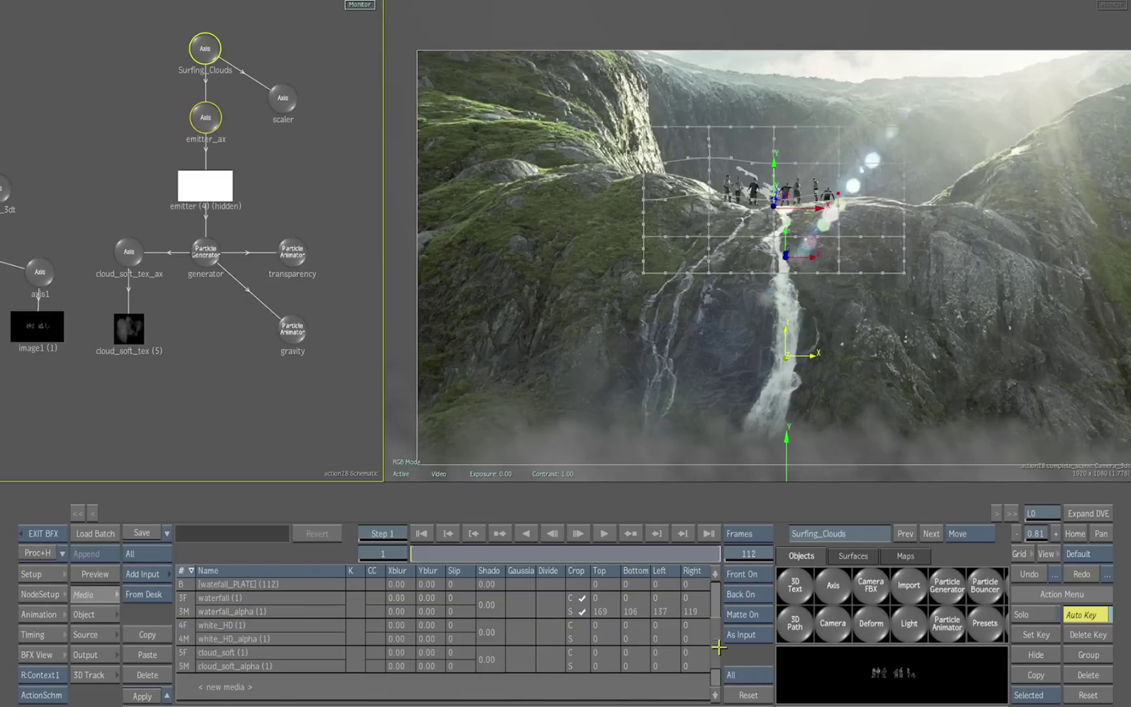
left_click(548, 663)
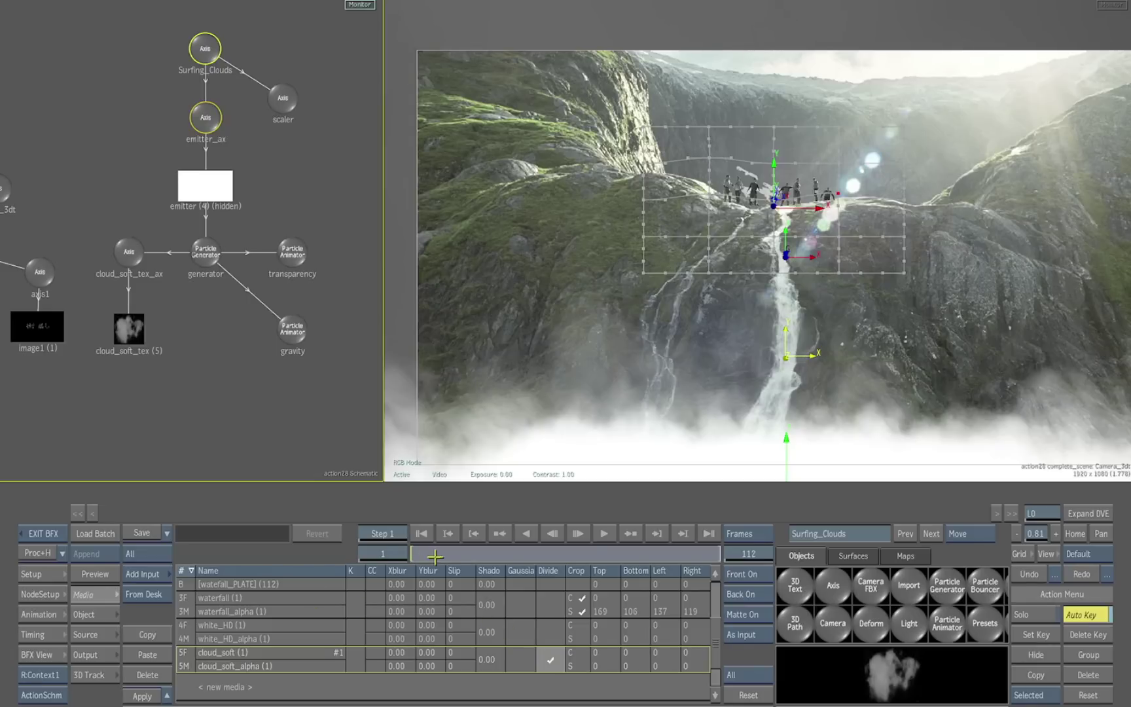
left_click_drag(433, 555, 363, 556)
key("alt+1")
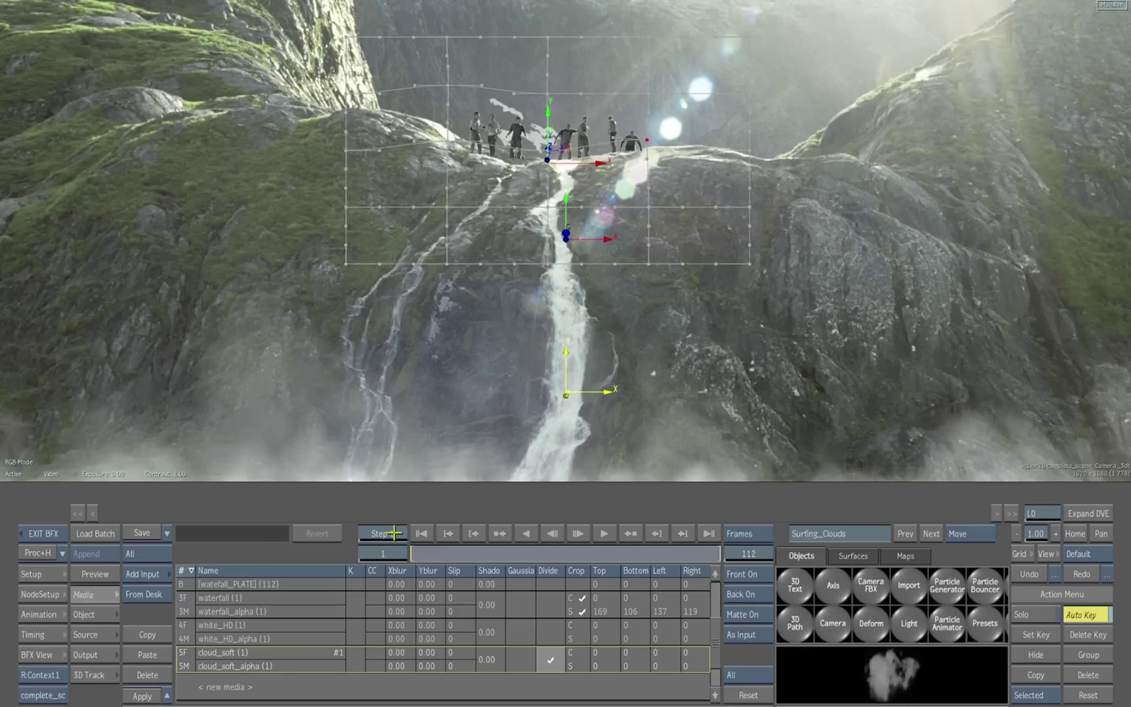
- Delete the clip, media and Action nodes from the Batch schematic and load the WATERFALL_FINAL setup from the Project bin
key("grave")
left_click_drag(297, 13, 690, 422)
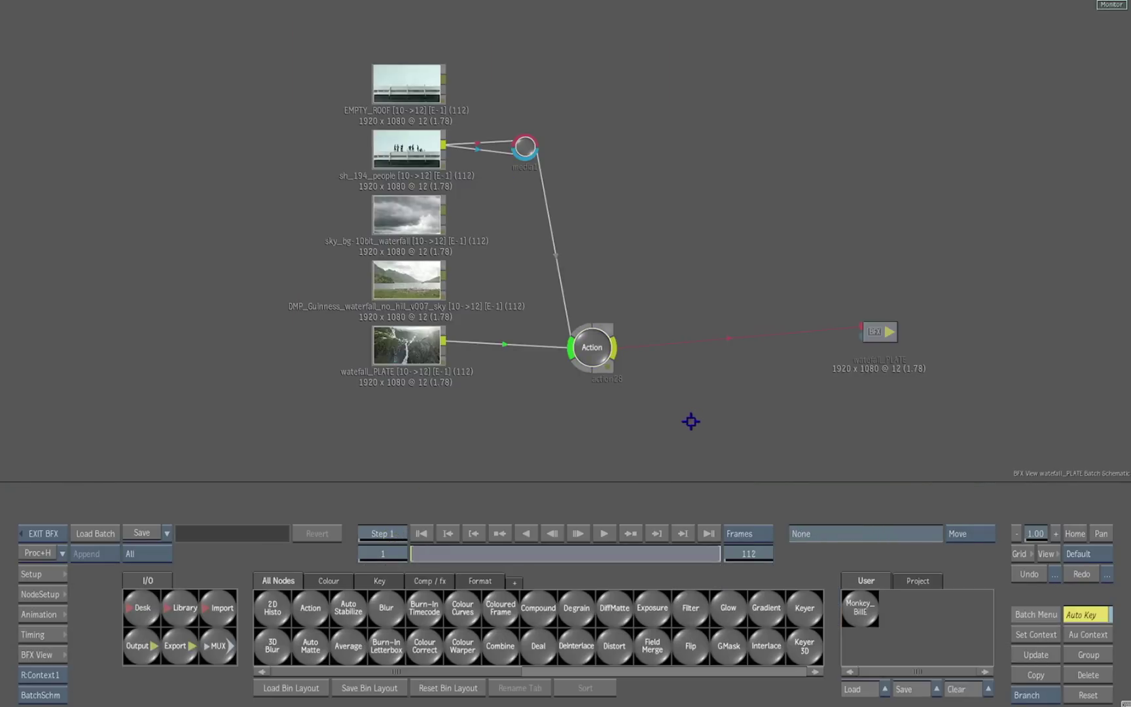
key("Delete")
left_click(918, 581)
left_click(899, 648)
left_click(875, 271)
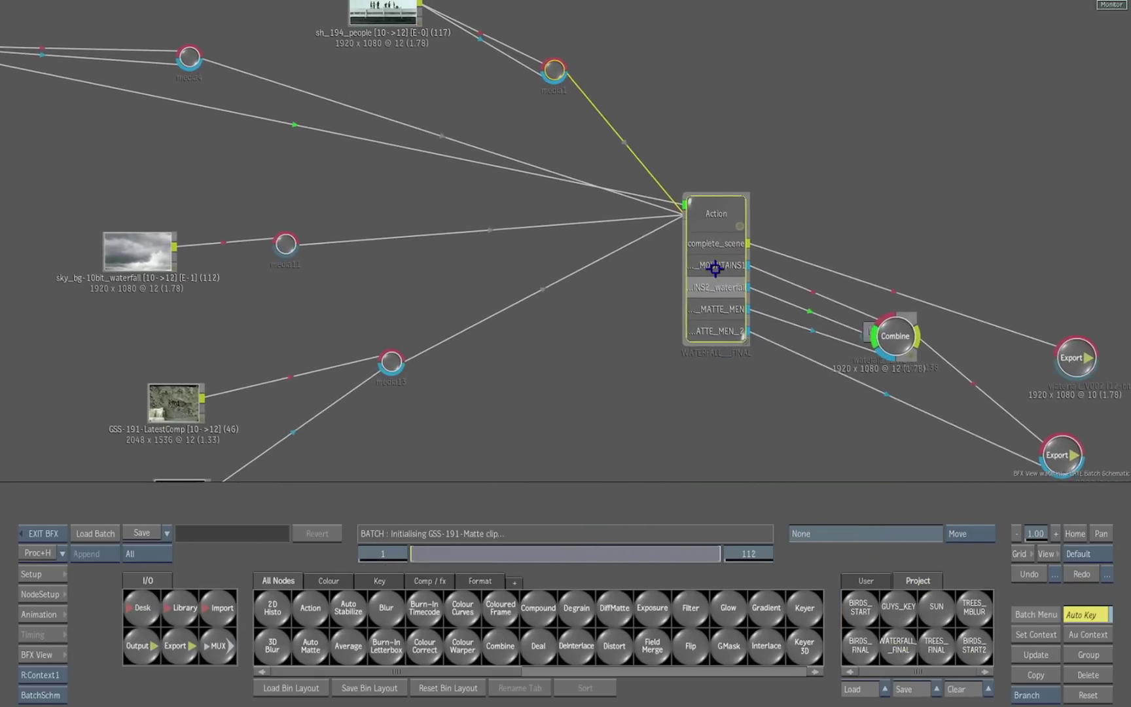
- Connect the complete_scene output of the WATERFALL_FINAL Action node to the BFX output node
left_click(792, 313)
left_click_drag(776, 303, 937, 200)
left_click_drag(690, 245, 939, 201)
left_click_drag(664, 288, 660, 293)
left_click_drag(677, 440, 730, 438)
- Review the complete_scene result through the tracked camera across the shot, including the layers outside the frame
key("F4")
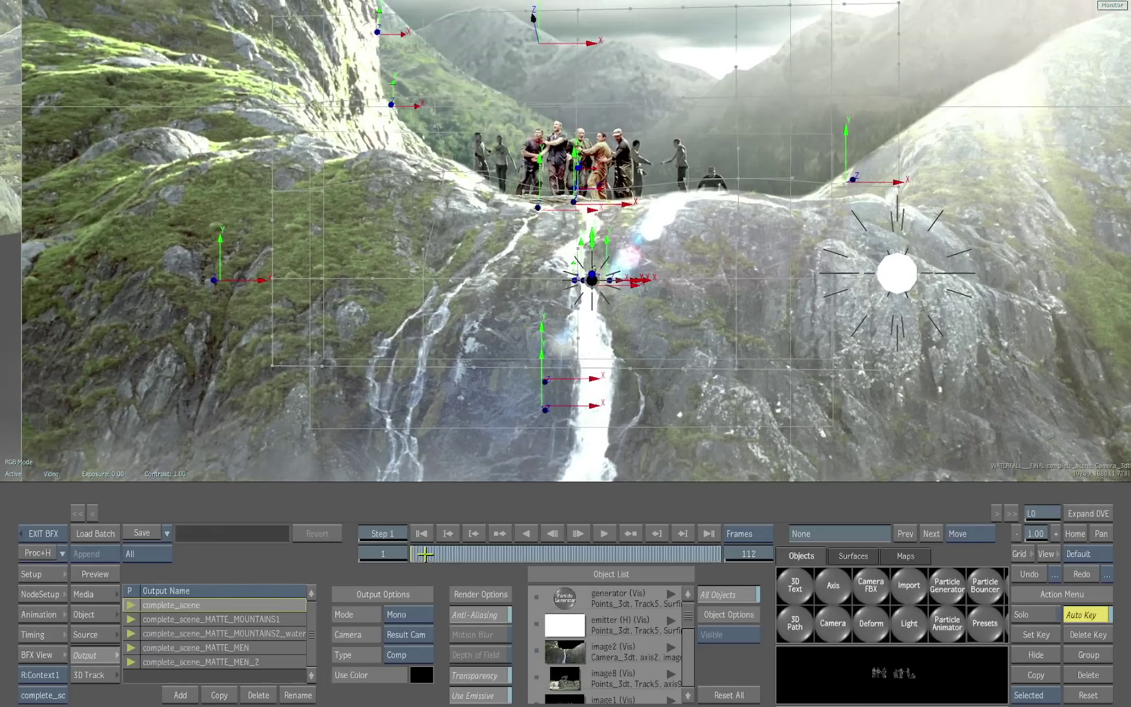
left_click_drag(437, 554, 557, 536)
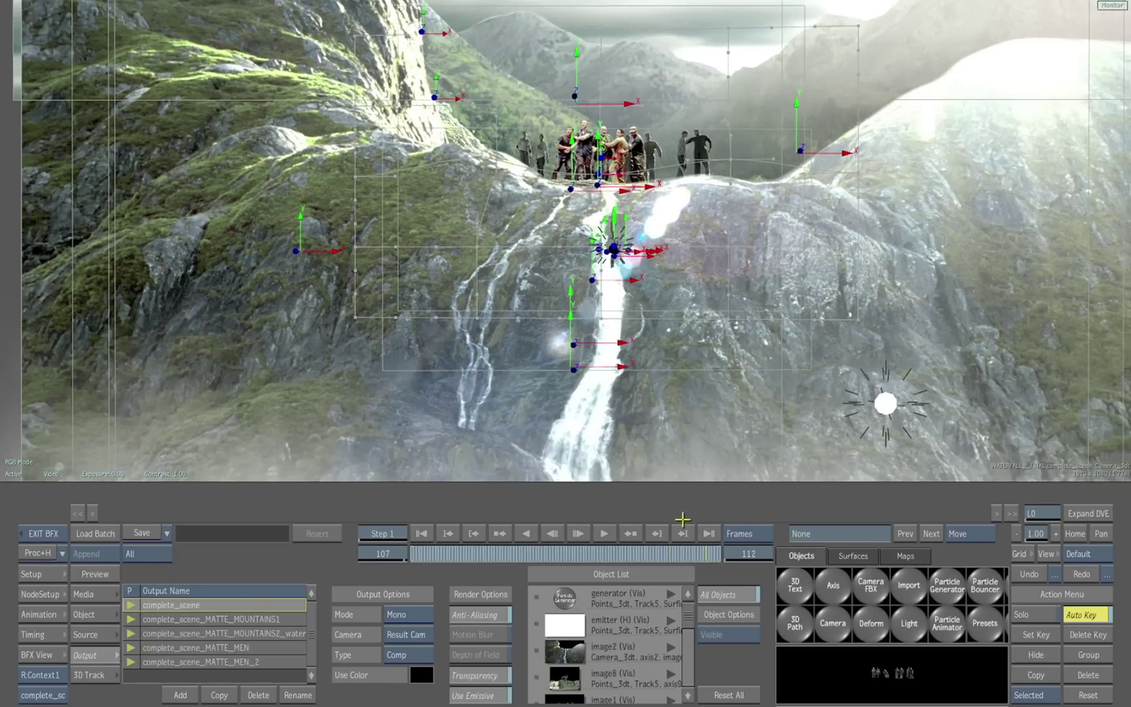
mouse_move(641, 526)
left_mouse_down()
mouse_move(476, 550)
mouse_move(347, 552)
left_mouse_up()
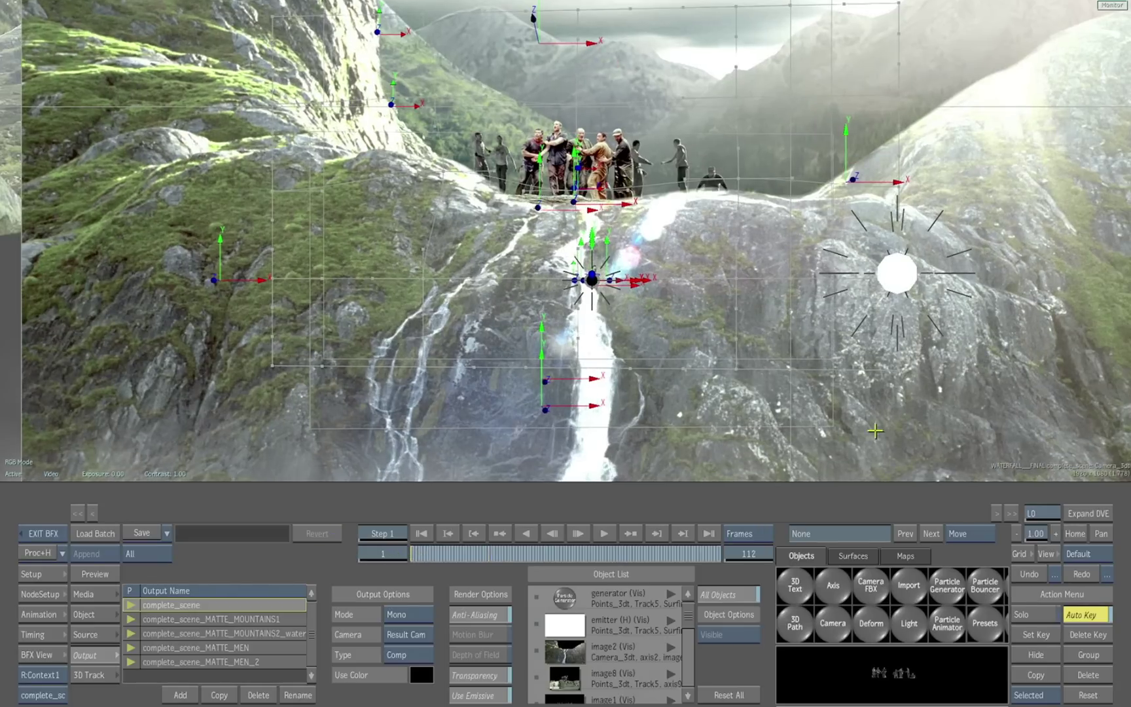
left_click_drag(980, 417, 866, 404)
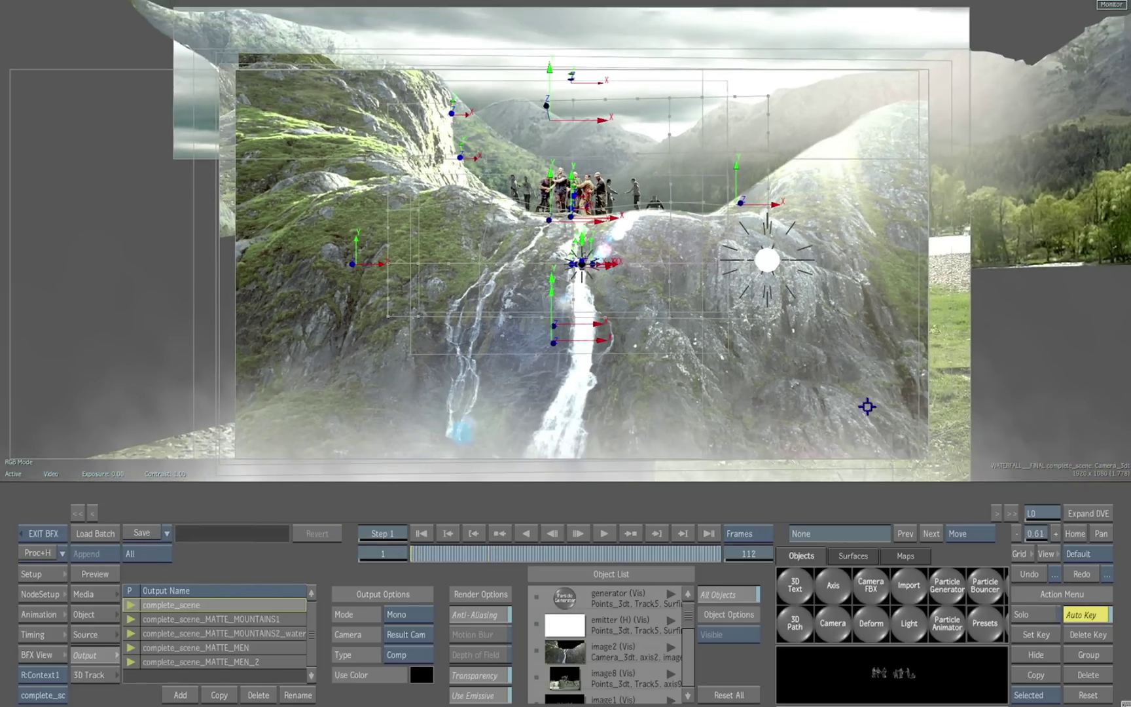
left_click_drag(448, 554, 525, 551)
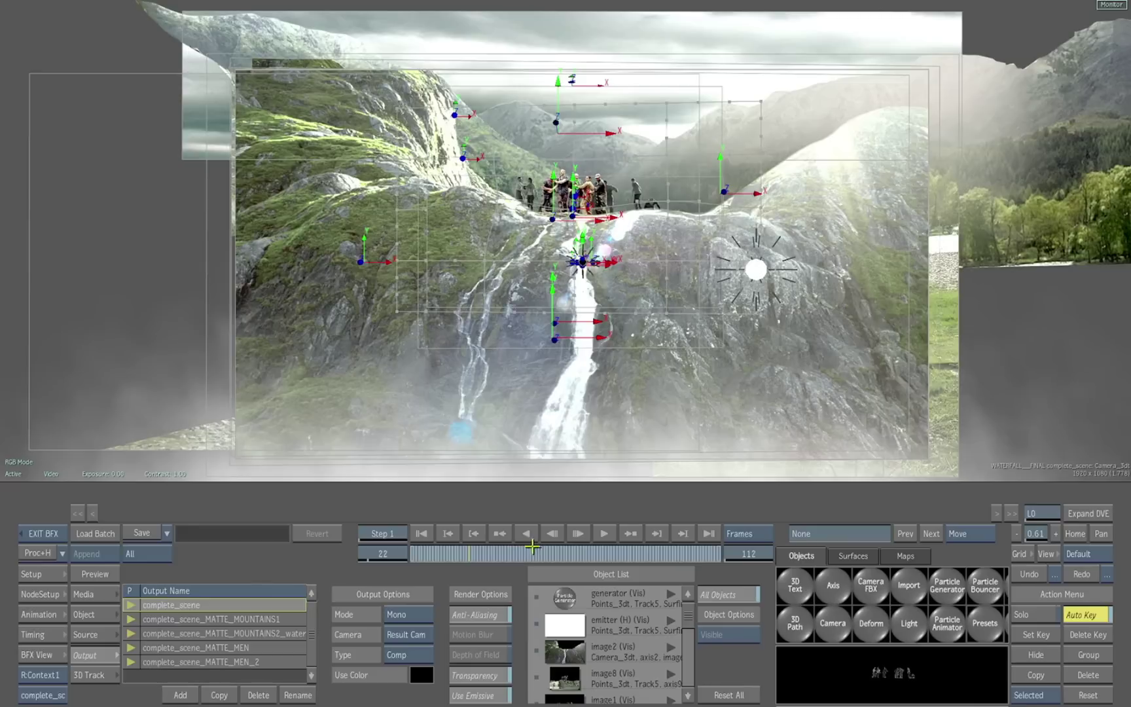
left_click(632, 535)
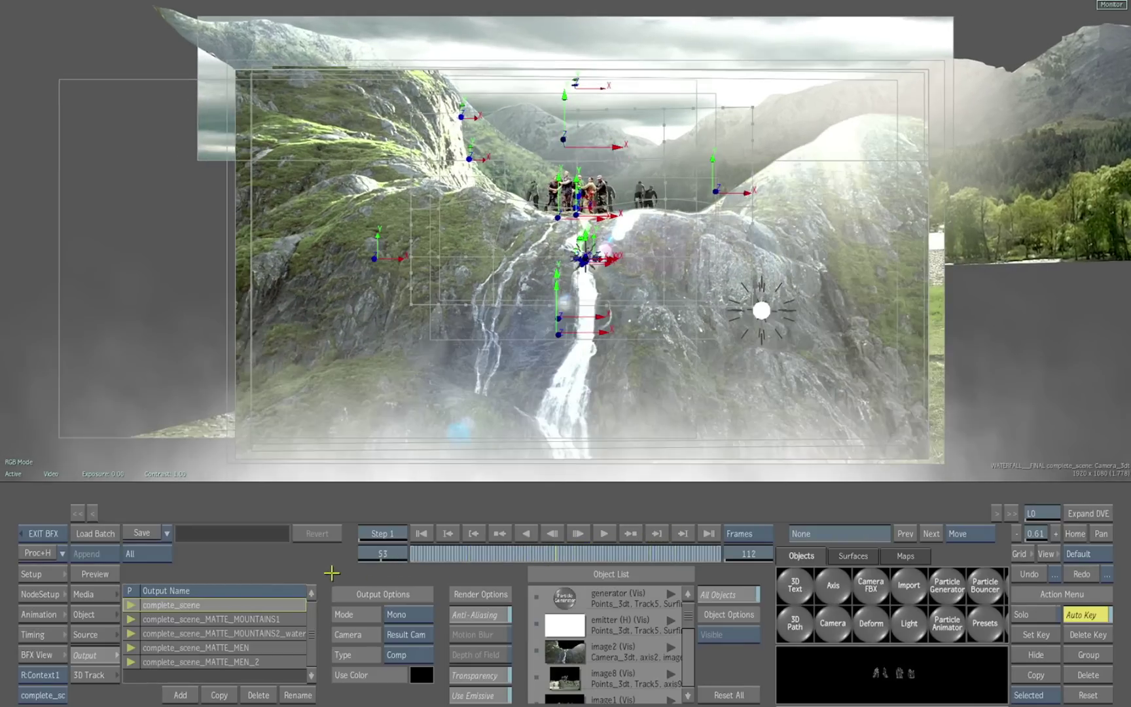
- Examine the 3D layout of the mountain, sky and cloud layers and the camera move in the Working view
key("F5")
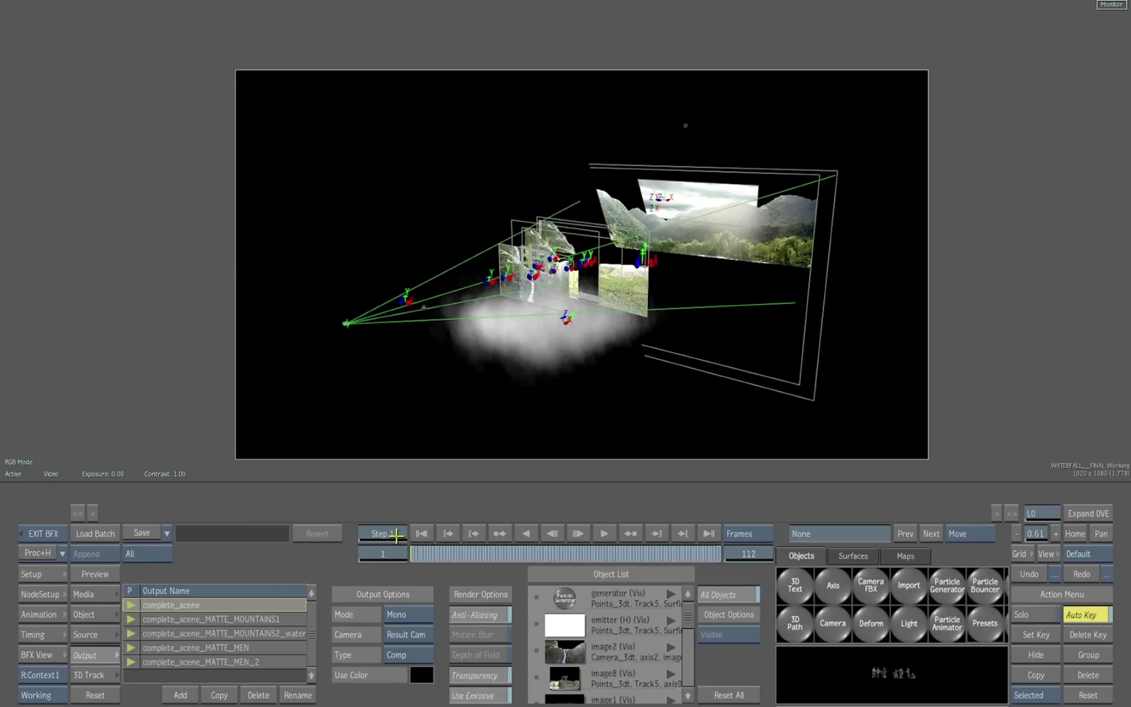
key("ctrl+space")
left_click_drag(472, 451, 687, 415)
left_click_drag(426, 554, 556, 548)
left_click_drag(634, 534, 677, 526)
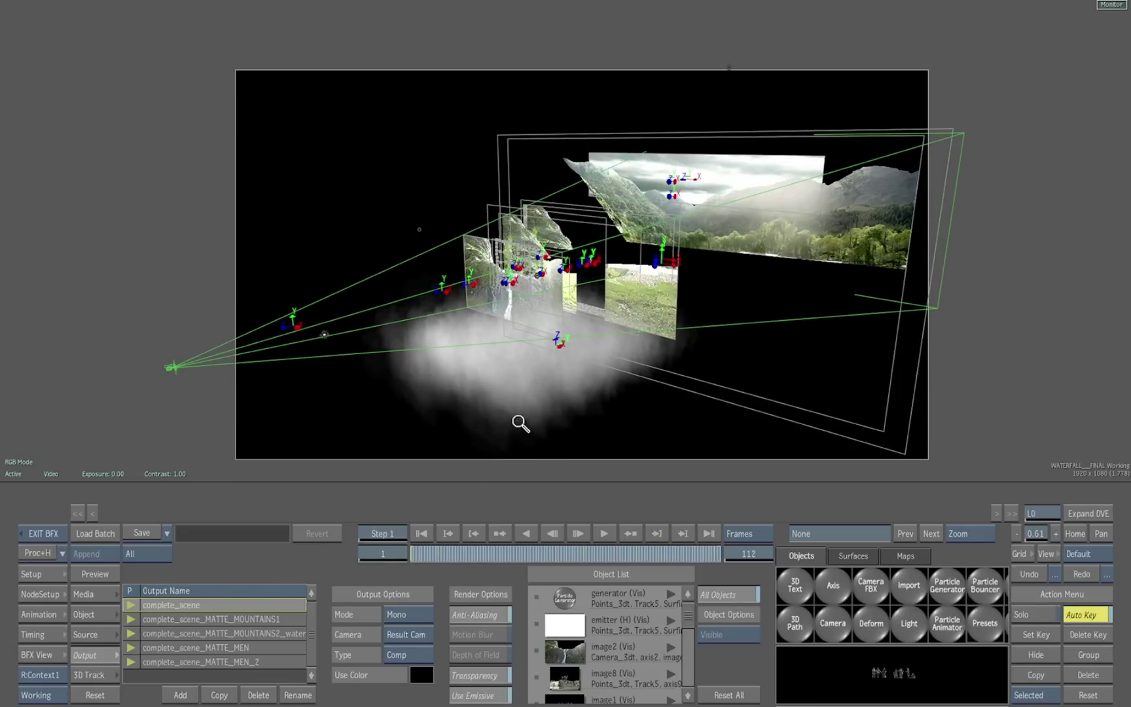
key("alt+space")
mouse_move(474, 422)
left_mouse_down()
mouse_move(458, 409)
mouse_move(727, 394)
mouse_move(911, 309)
mouse_move(556, 378)
mouse_move(494, 417)
left_mouse_up()
- Return to the camera result, check its motion, and inspect each of the mountain and men matte outputs
key("F4")
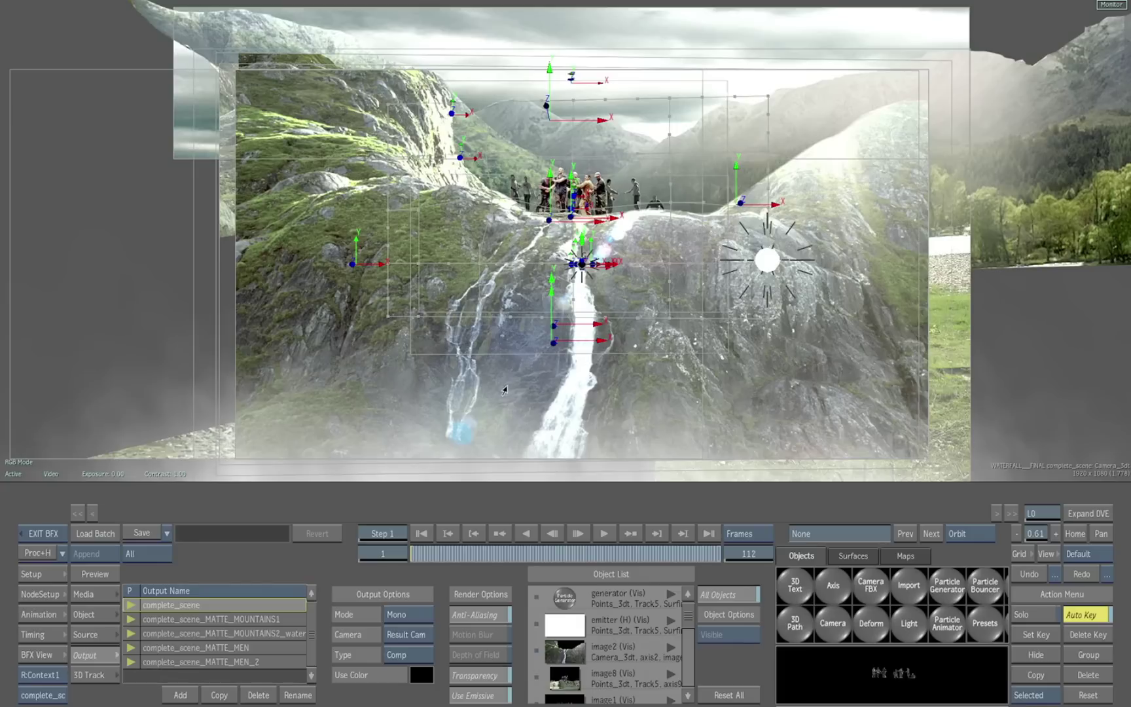
mouse_move(447, 552)
left_mouse_down()
mouse_move(541, 543)
mouse_move(331, 549)
left_mouse_up()
left_click_drag(571, 425, 644, 417)
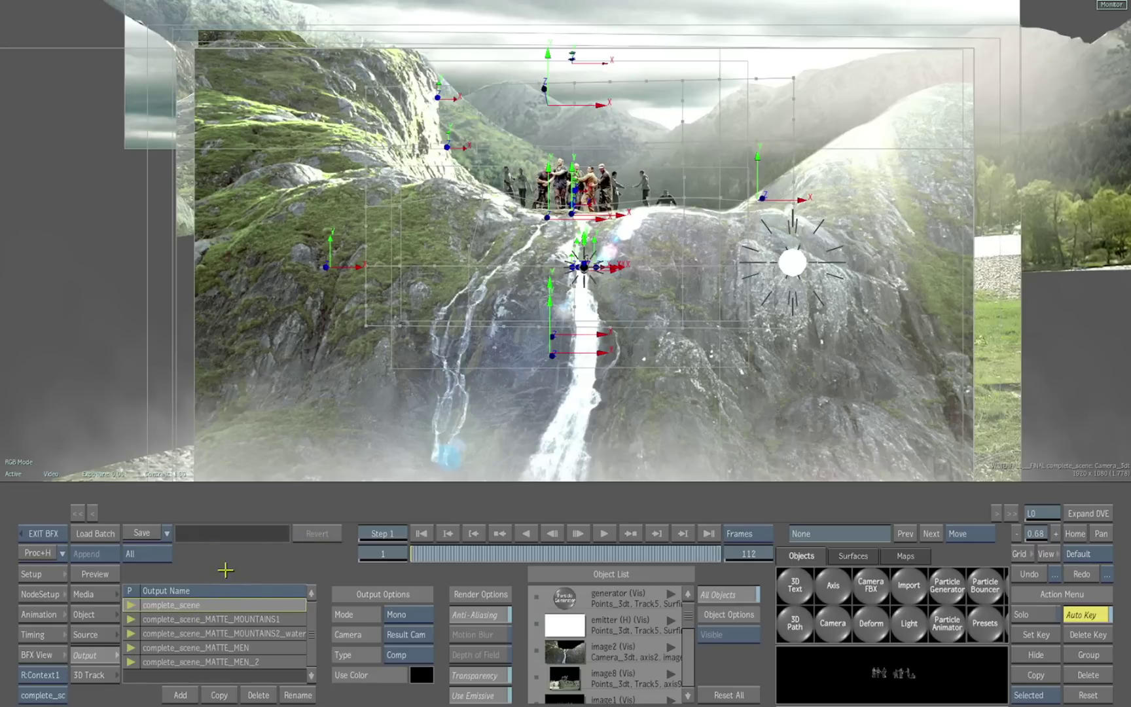
left_click(250, 619)
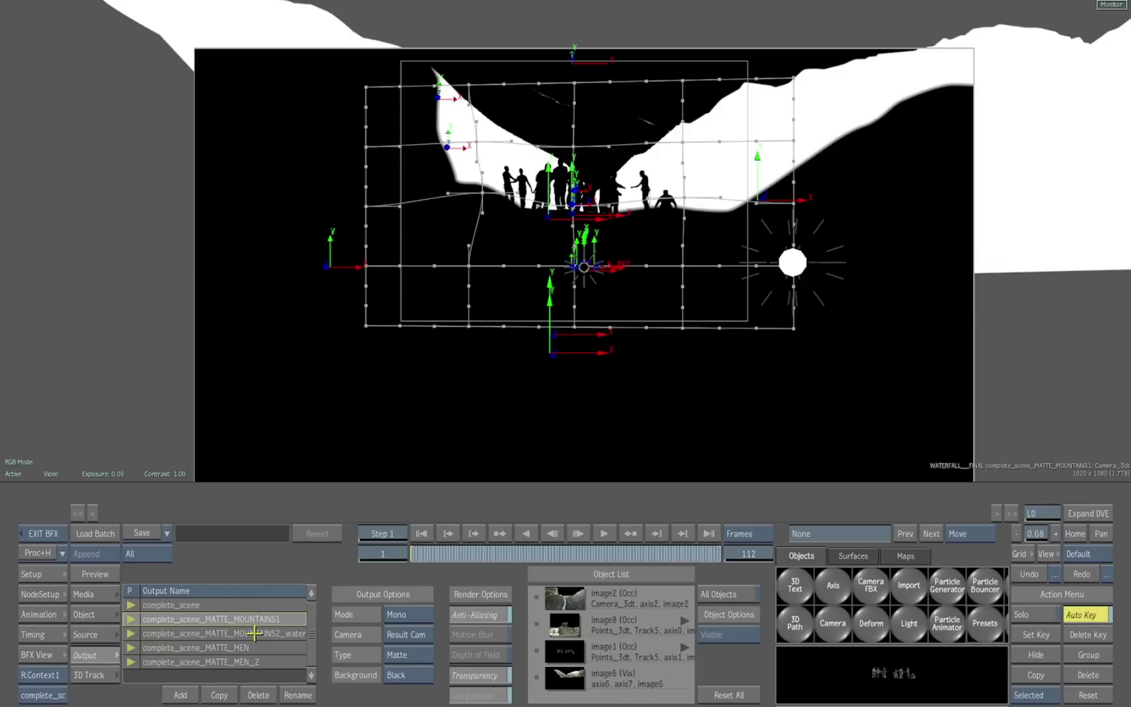
left_click(257, 633)
left_click(257, 647)
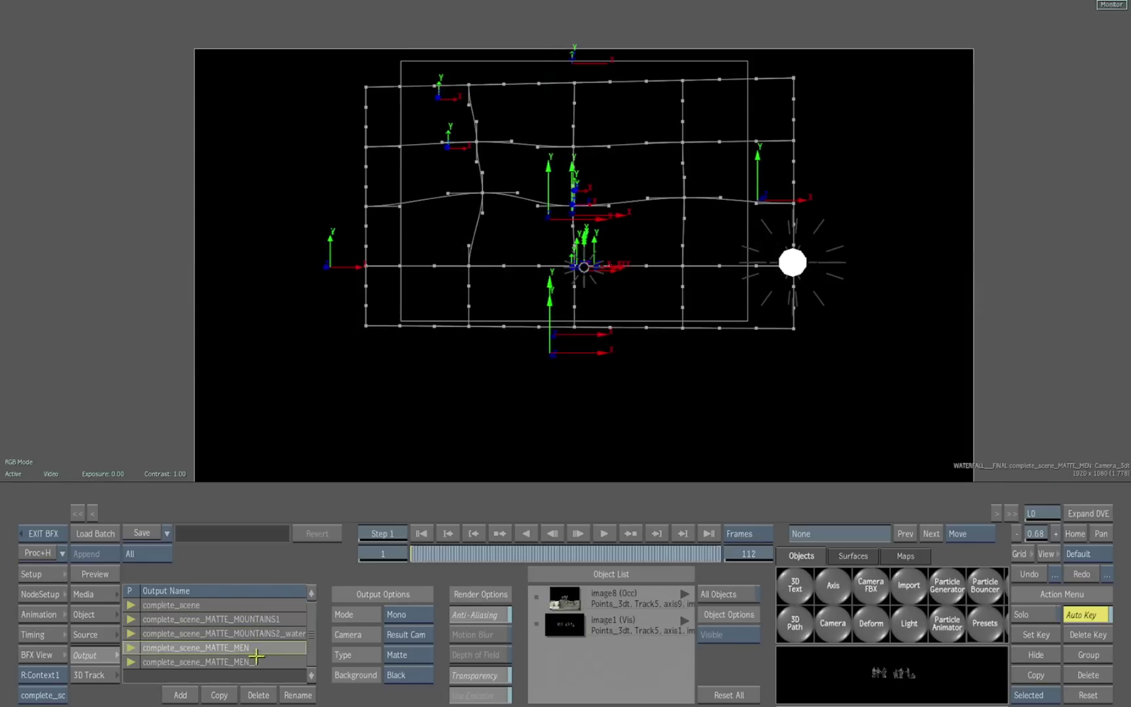
left_click(256, 658)
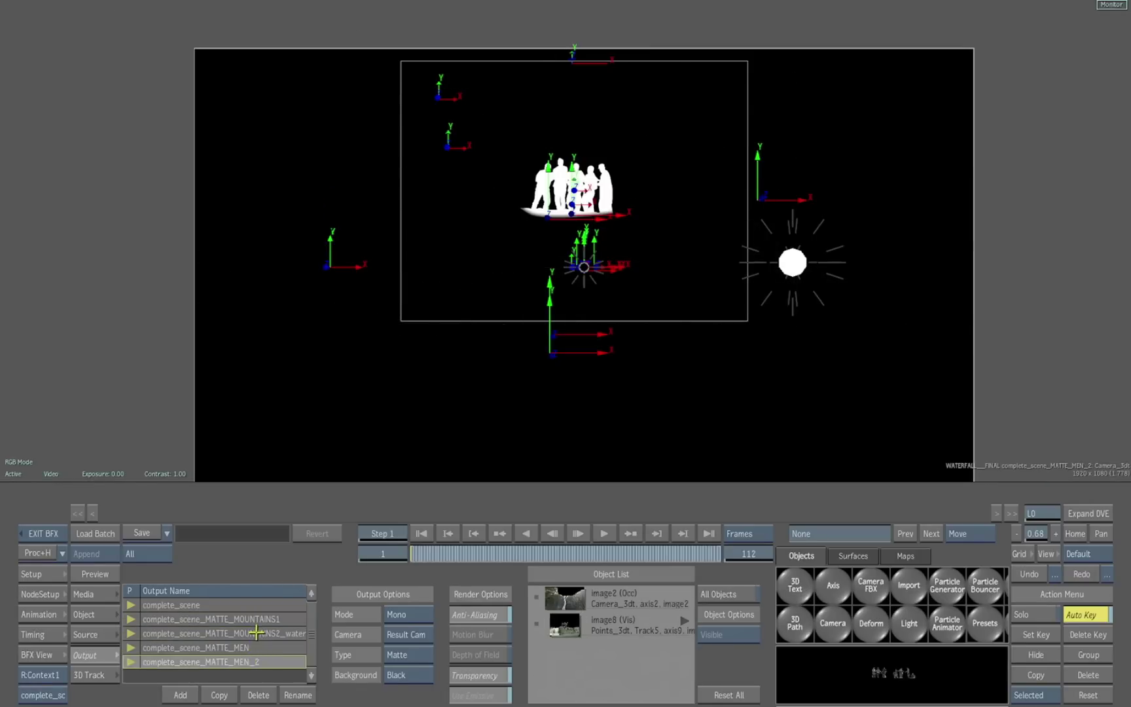
- Check the MATTE_MOUNTAINS1 and MATTE_MOUNTAINS2_waterfall outputs across the shot and return to the complete_scene output
left_click(256, 633)
left_click(255, 620)
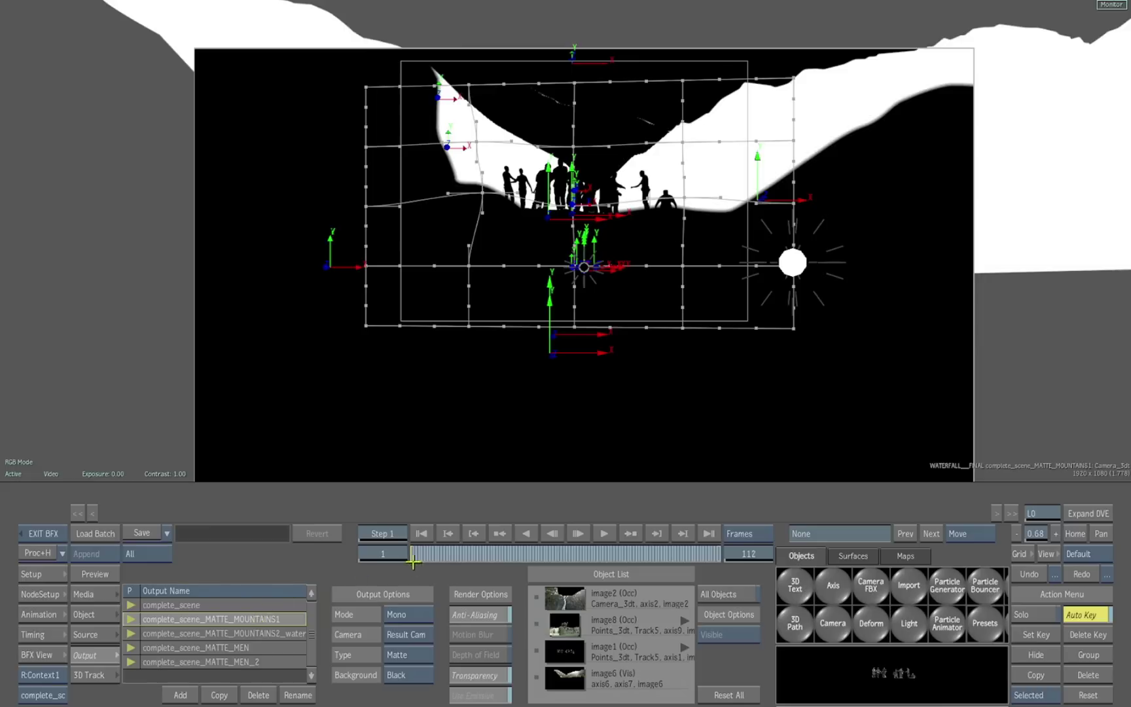
mouse_move(427, 554)
left_mouse_down()
mouse_move(690, 528)
mouse_move(313, 550)
left_mouse_up()
left_click(226, 632)
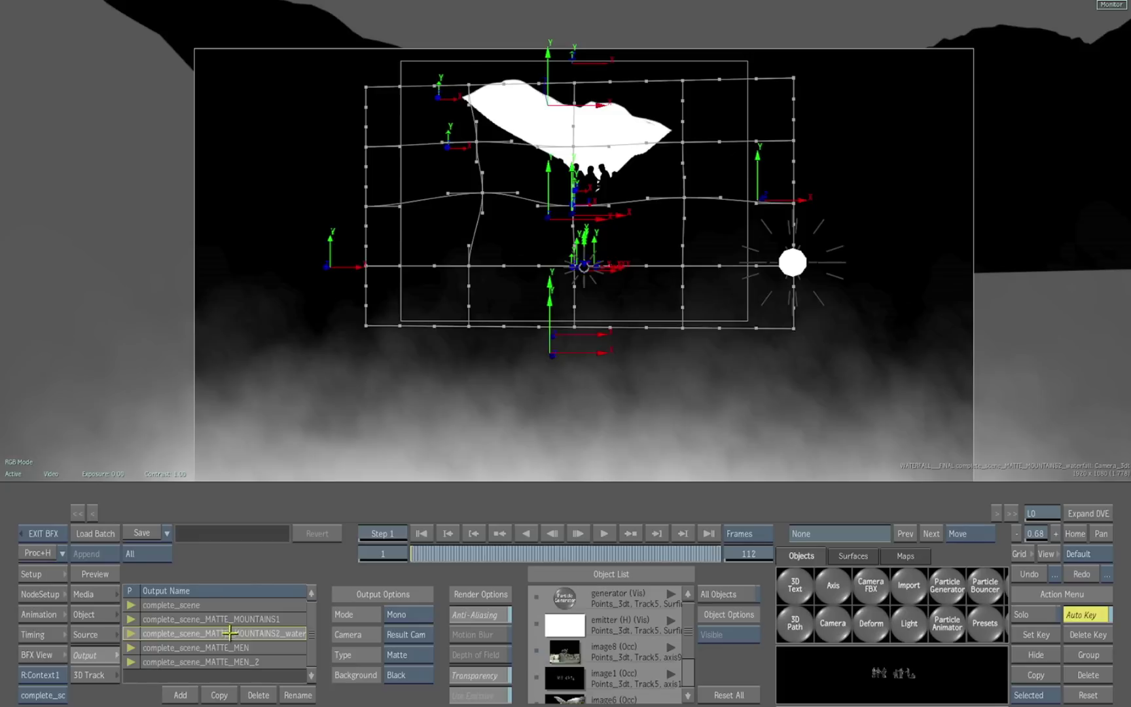
mouse_move(421, 554)
left_mouse_down()
mouse_move(607, 532)
mouse_move(346, 554)
left_mouse_up()
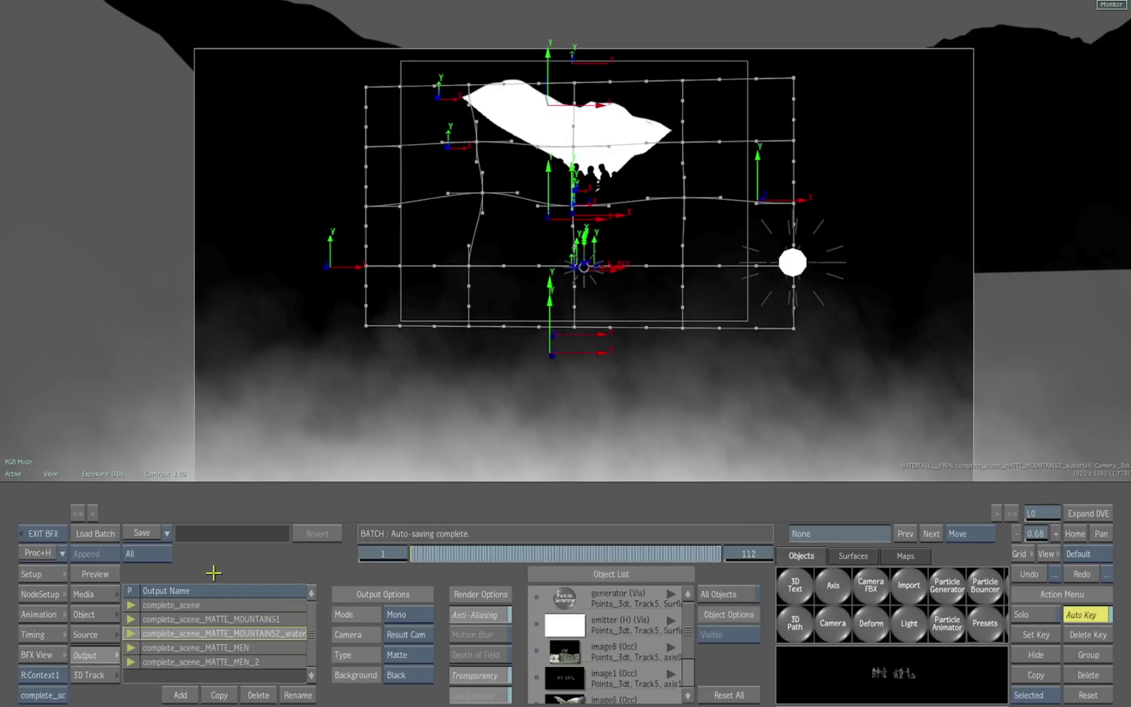
left_click(235, 605)
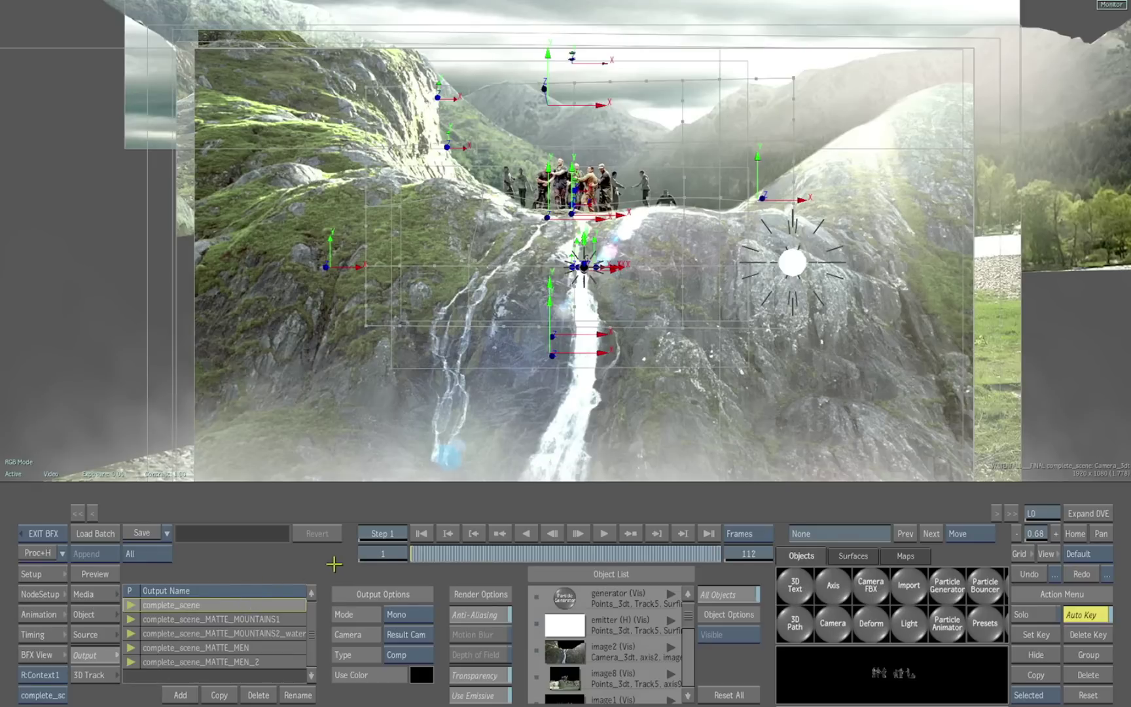
- View the combined RGB matte result of the combine138 node and the result of the waterfall_V002 RGB Export node in Batch
key("grave")
left_click_drag(761, 409, 594, 414)
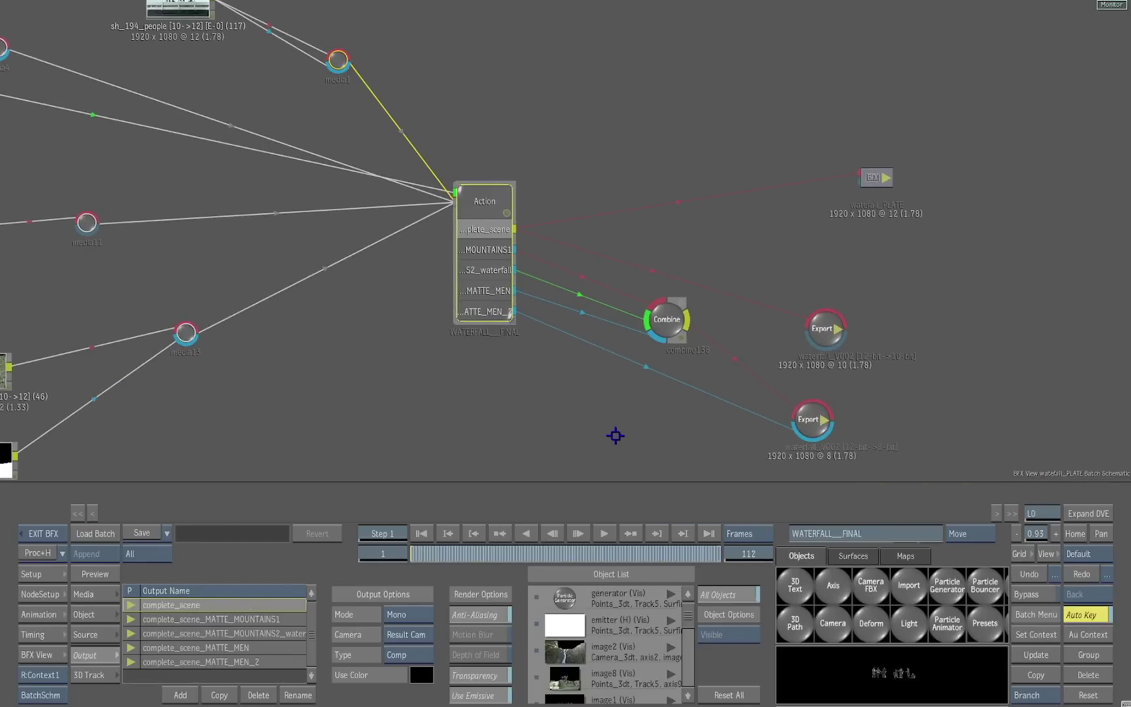
left_click(684, 333)
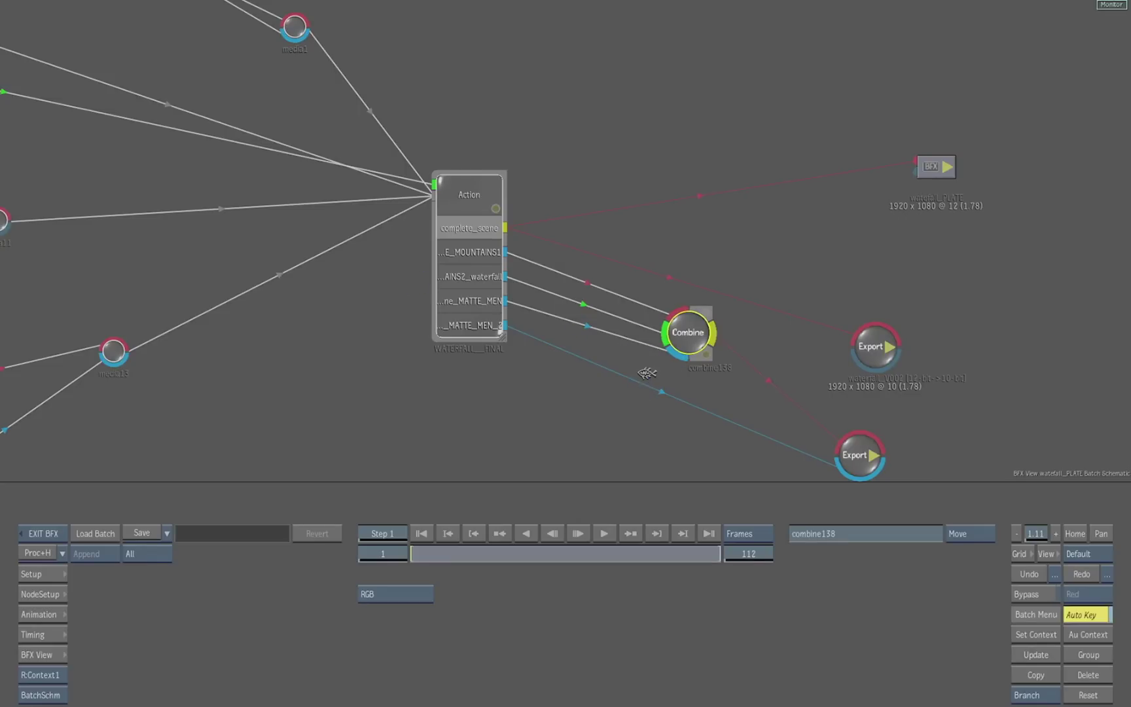
key("F4")
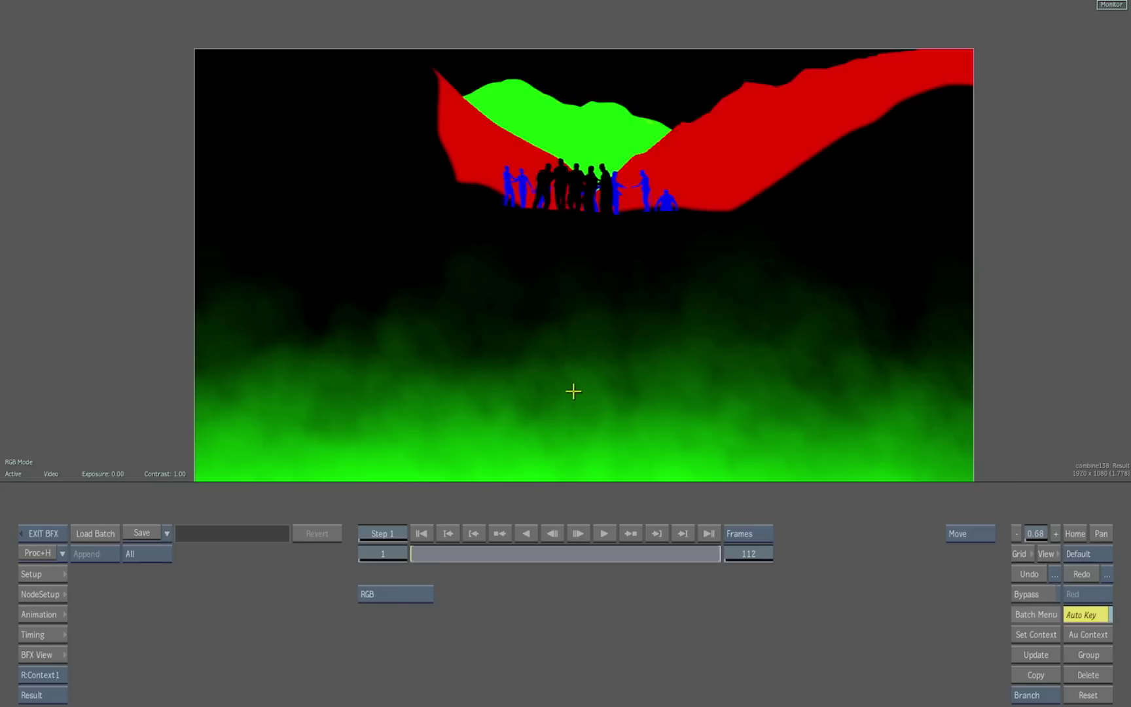
key("F4")
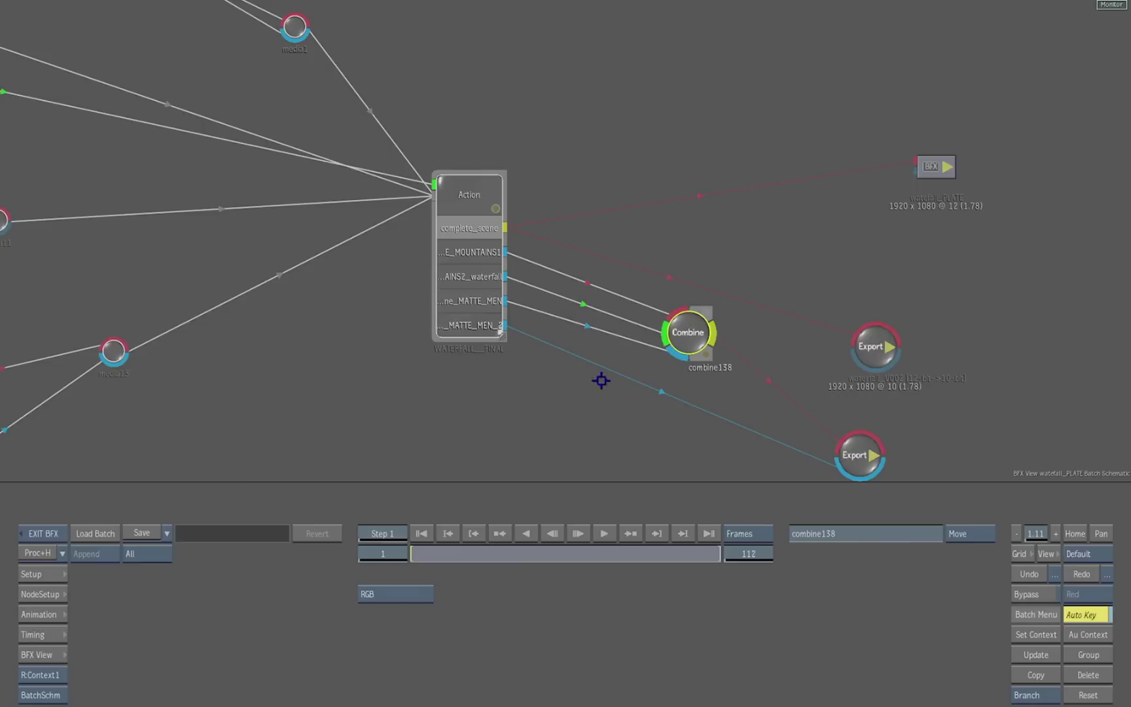
left_click(871, 336)
key("F4")
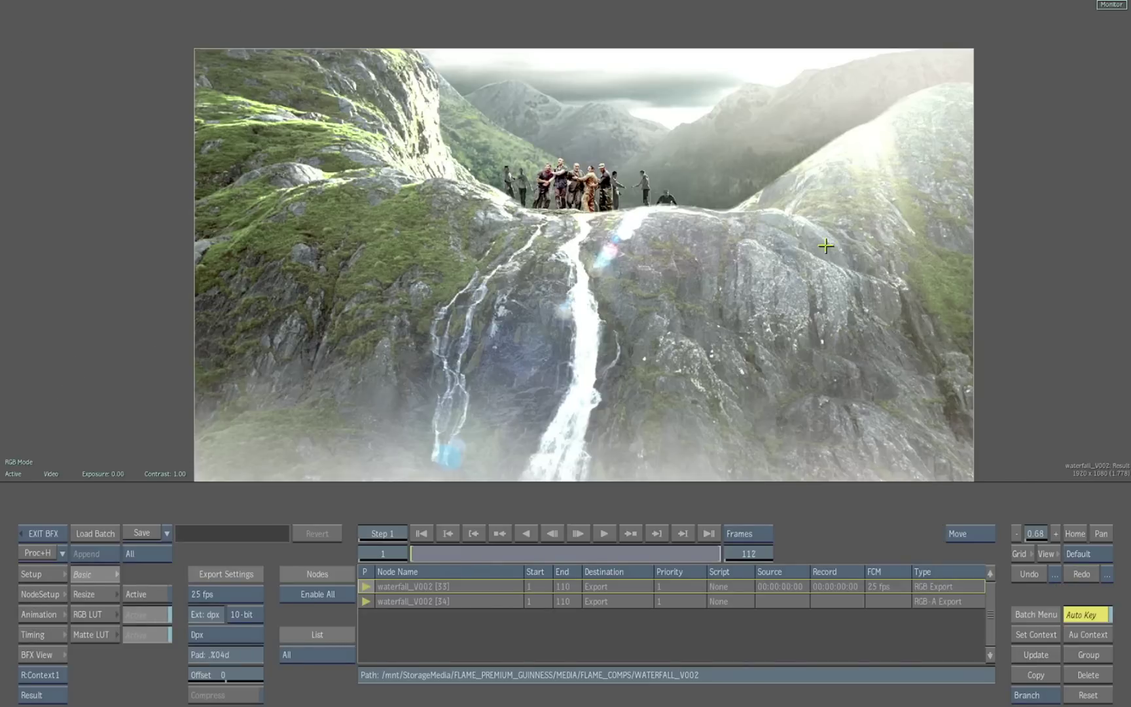
- View the matte result of the waterfall_V002 RGB-A Export node and exit Batch FX to the timeline
key("F4")
left_click(861, 438)
key("F4")
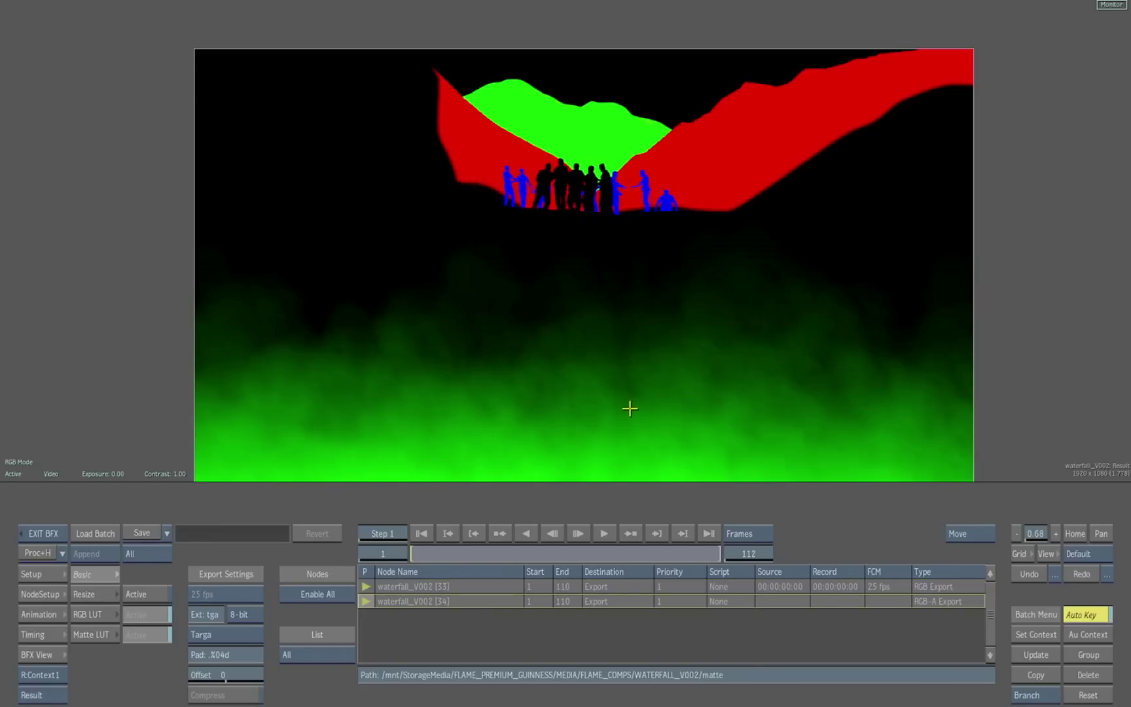
key("F4")
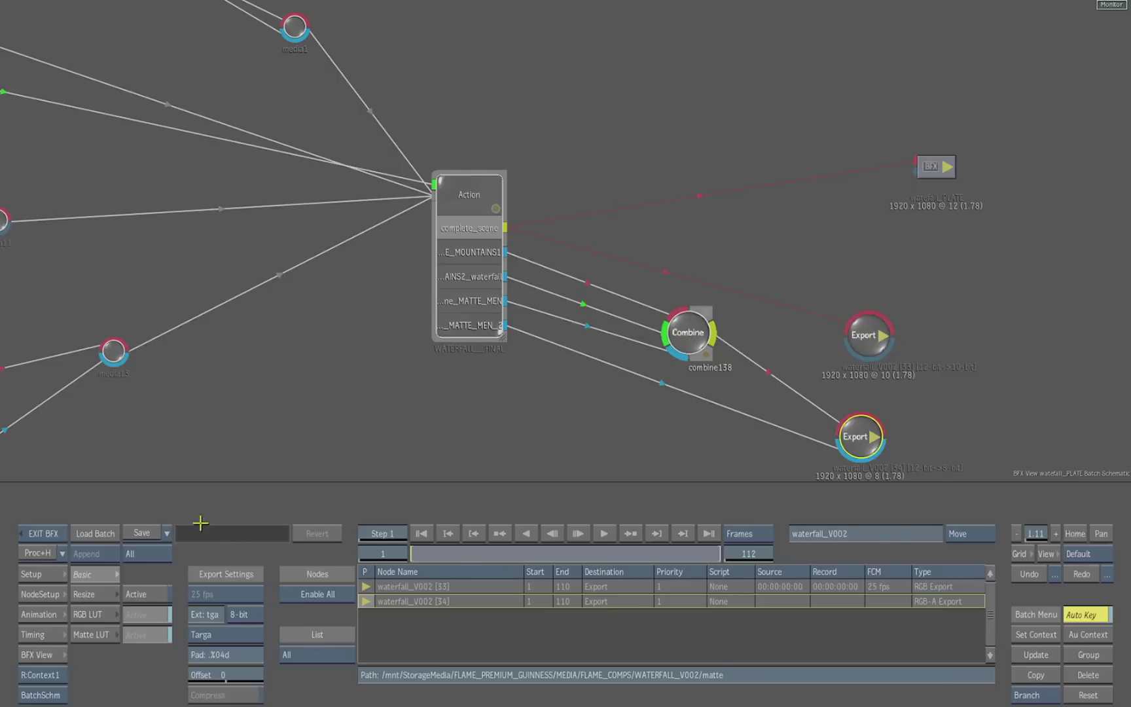
left_click(65, 535)
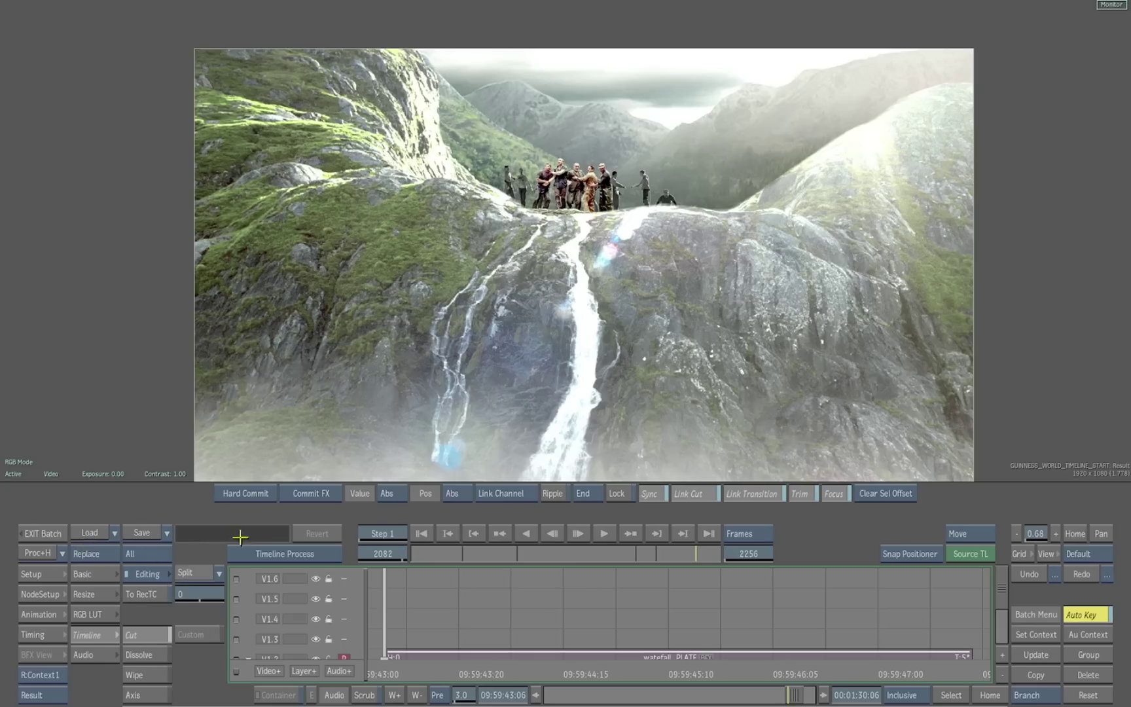
- Bring the GUINNESS_WORLD_TIMELINE_COMPLETED clip from the desktop into the Batch schematic and show its timeline
mouse_move(2, 685)
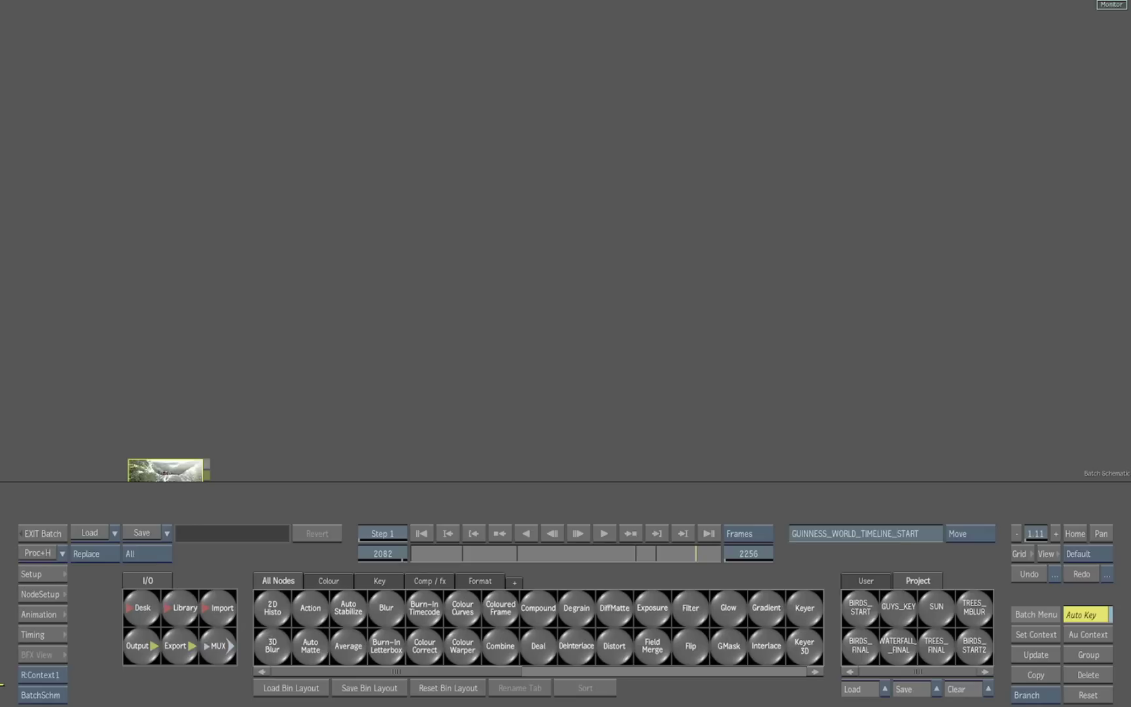
left_click(144, 604)
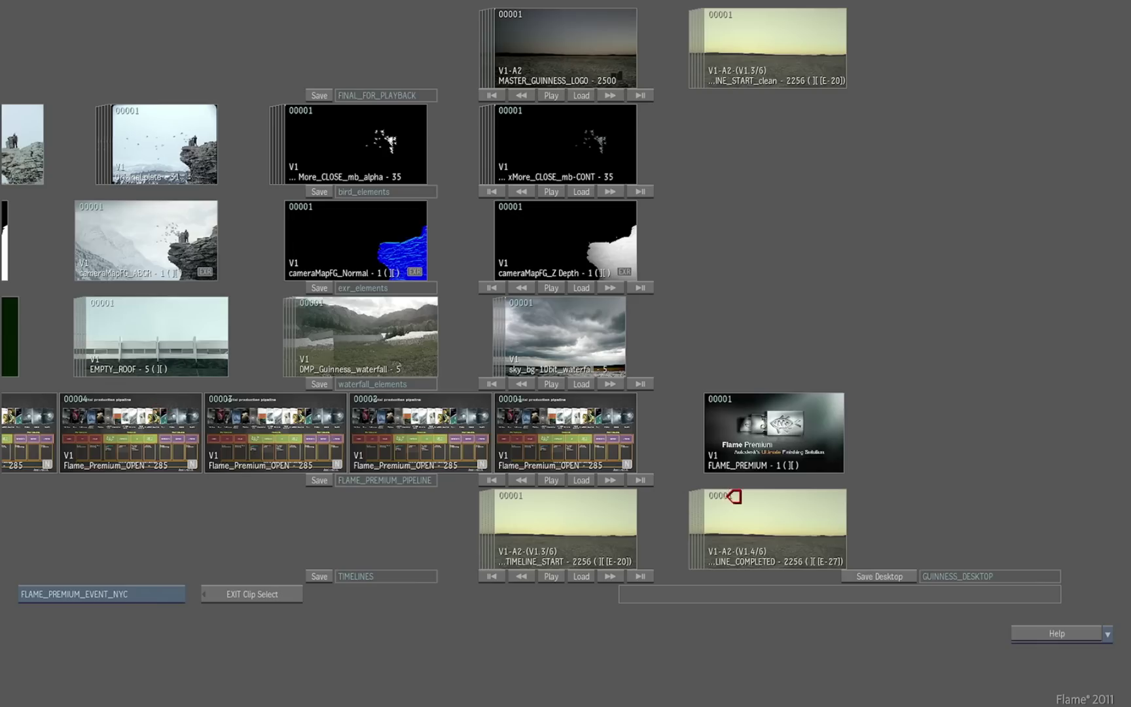
left_click(265, 591)
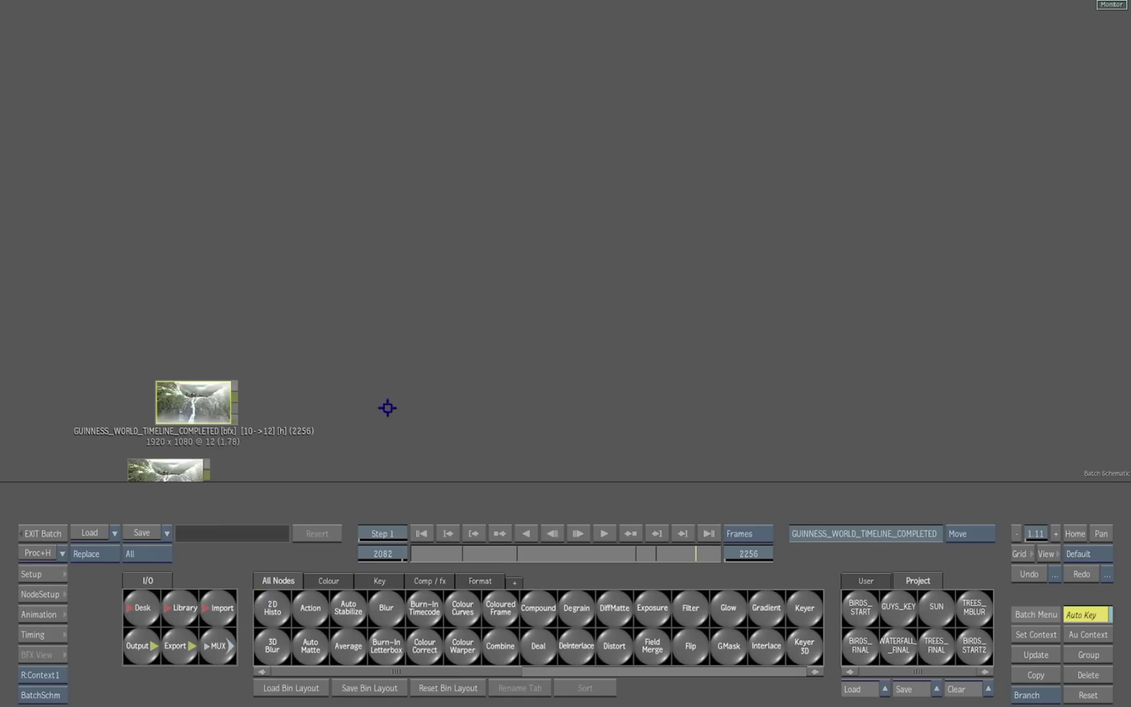
left_click_drag(212, 420, 438, 335)
key("F4")
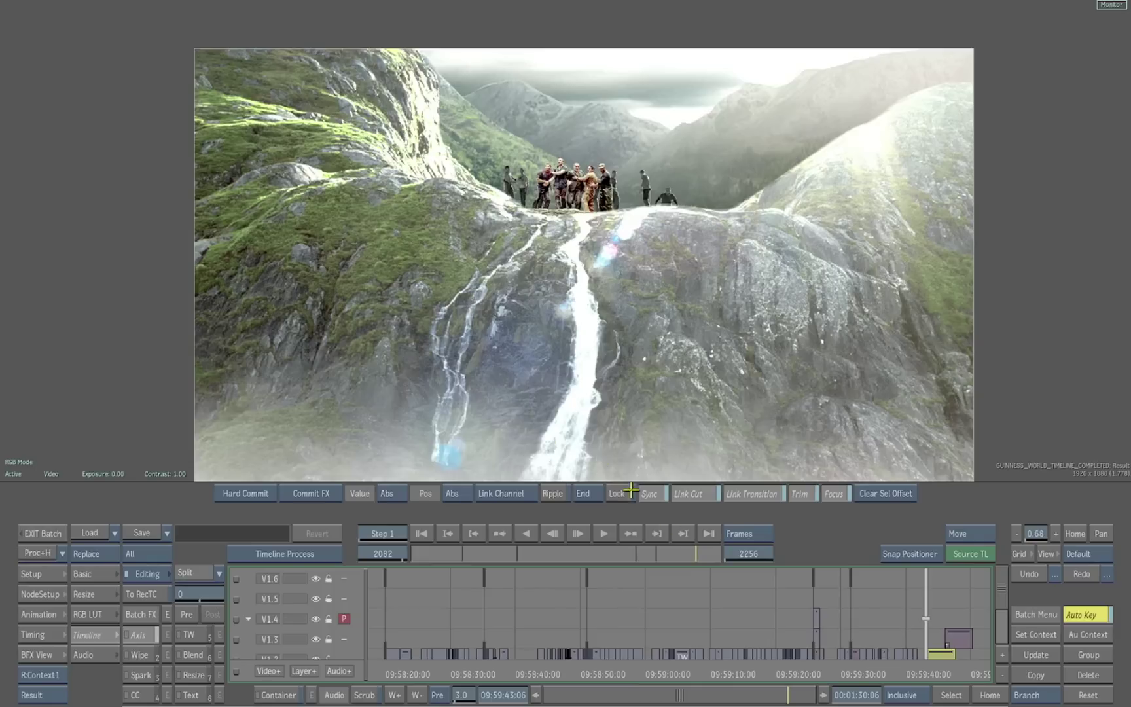
- Find the GUINNESS_WORLD_TIMELINE_completed segment on layer V1.3 of the timeline and open its Batch FX schematic
left_click(952, 694)
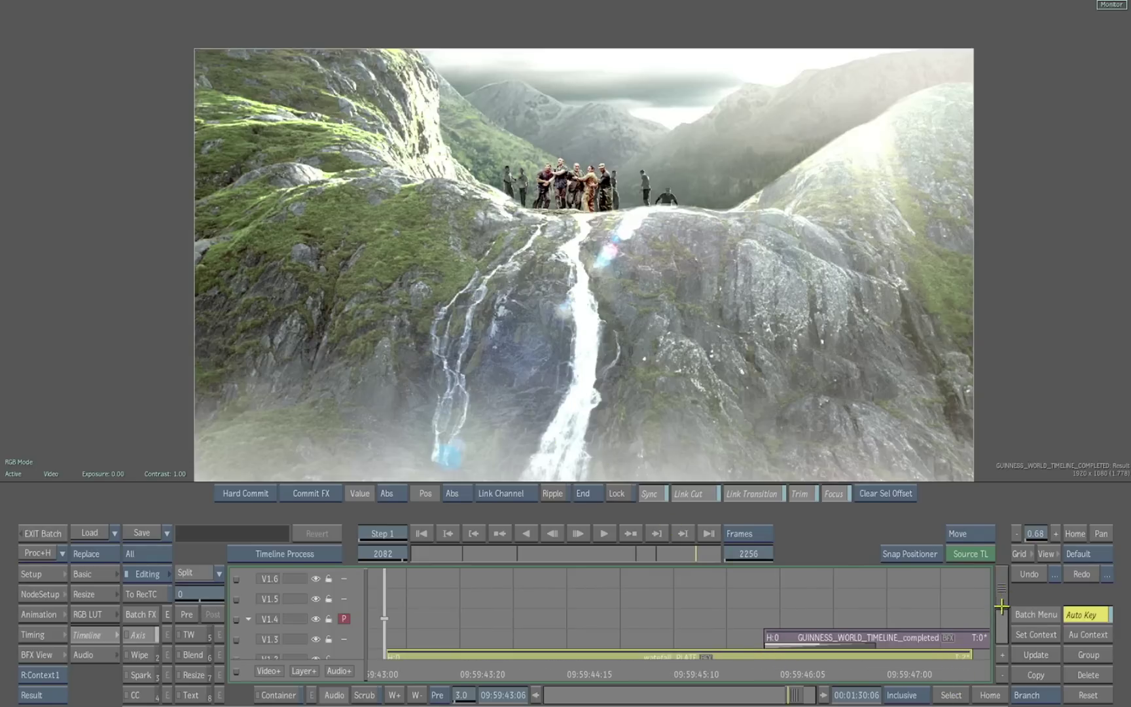
scroll(1002, 607, "down", 2)
left_click_drag(471, 675, 877, 658)
double_click(923, 614)
key("Escape")
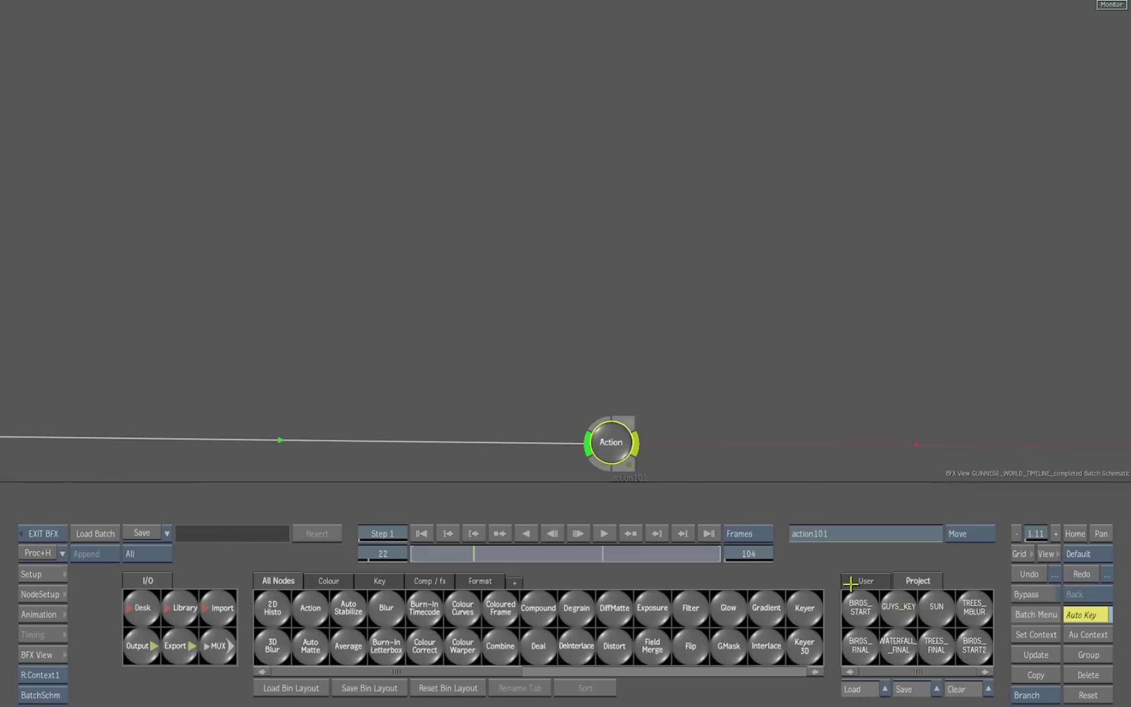
- Open the action101 node with its schematic beside the glass camera result, and select the deformation1 lattice
left_click_drag(705, 352, 654, 239)
left_click_drag(715, 399, 675, 392)
double_click(559, 303)
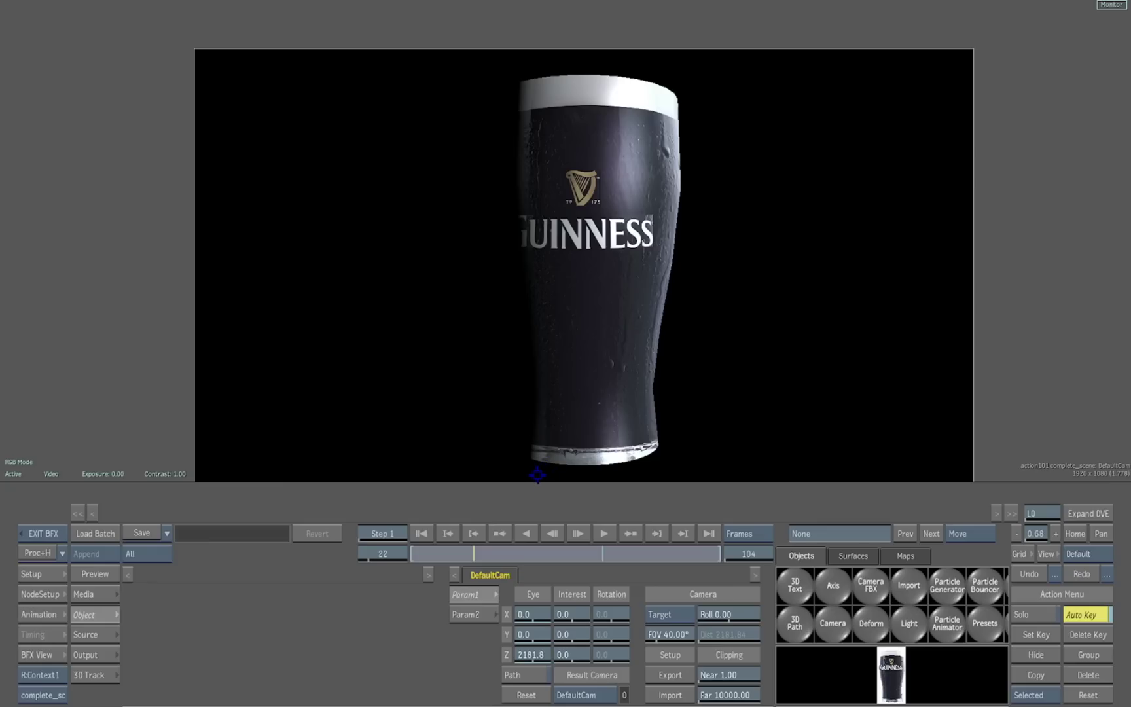
key("alt+2")
key("shift+i")
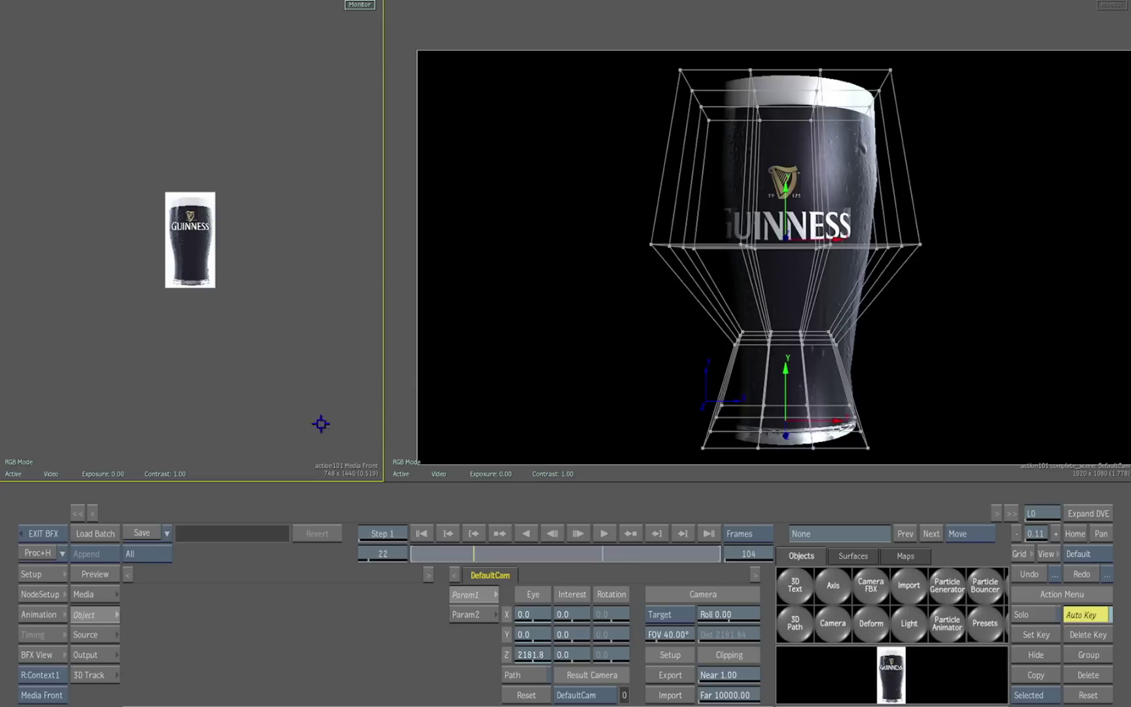
key("grave")
left_click_drag(380, 464, 419, 462)
left_click_drag(419, 462, 448, 413)
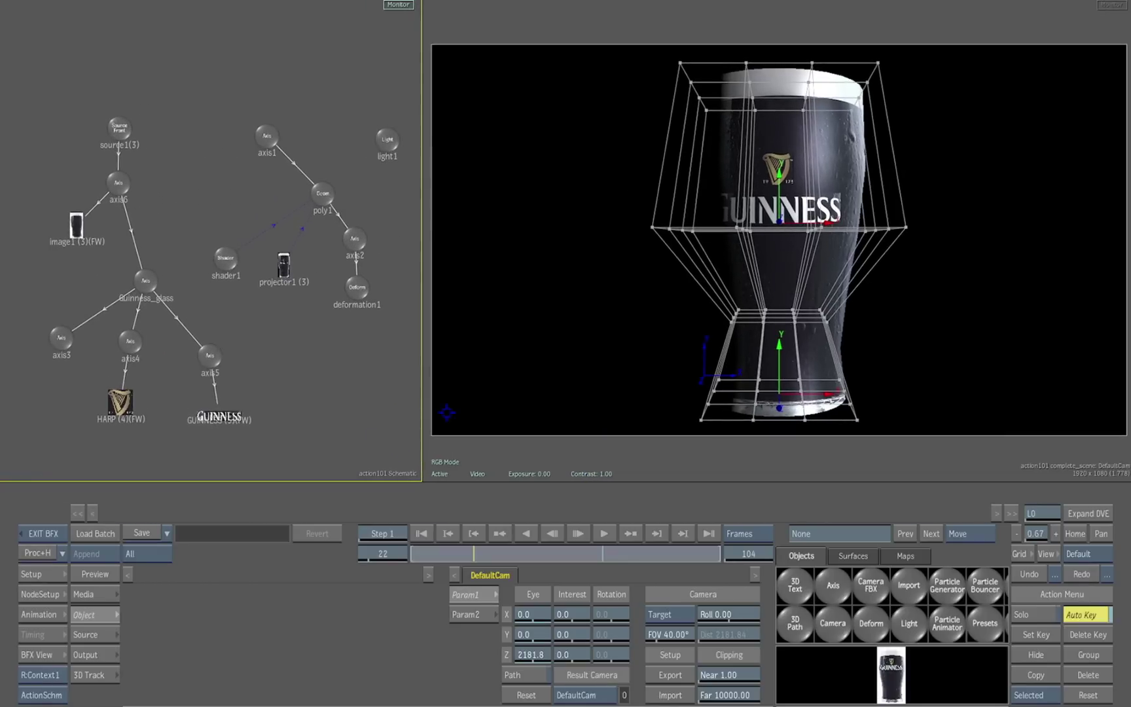
left_click(906, 227)
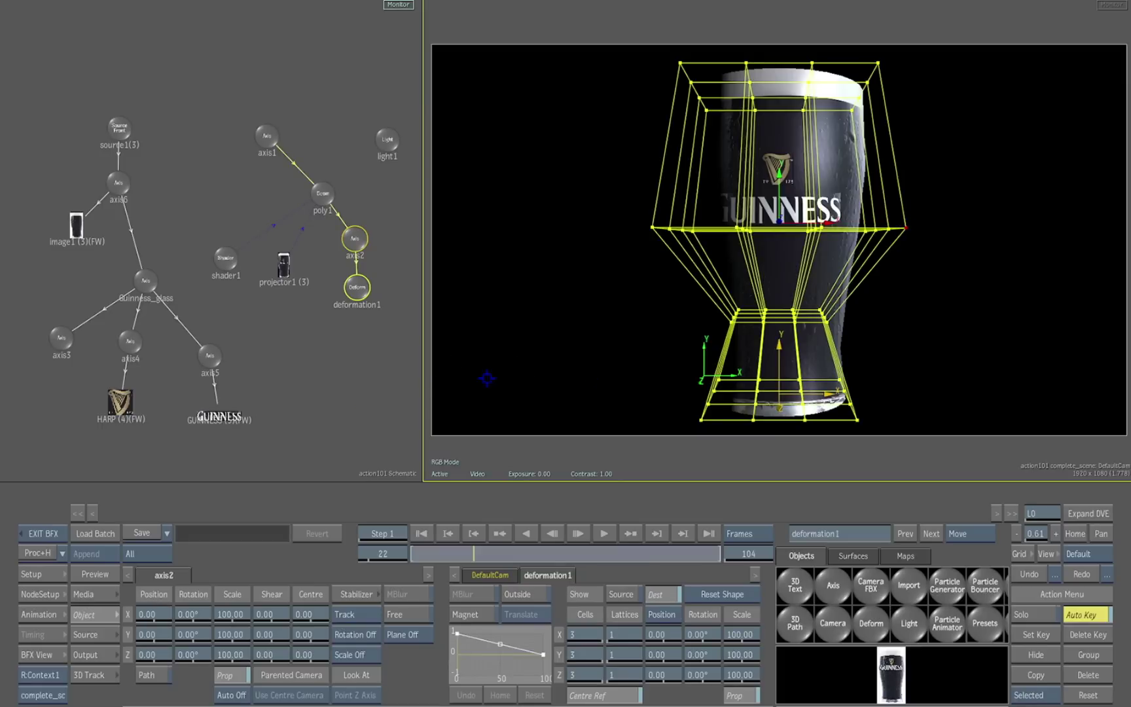
- Try moving projector1 to a Z position of 1949 and rotating it, and undo both changes
left_click(284, 265)
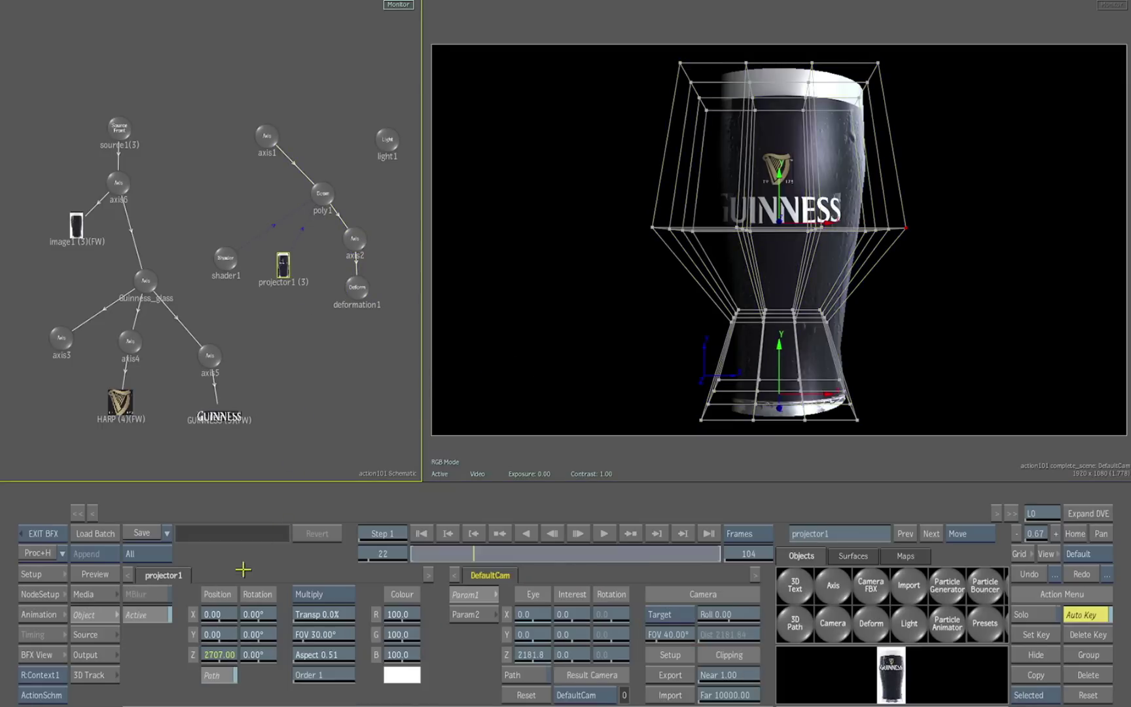
left_click_drag(223, 655, 188, 652)
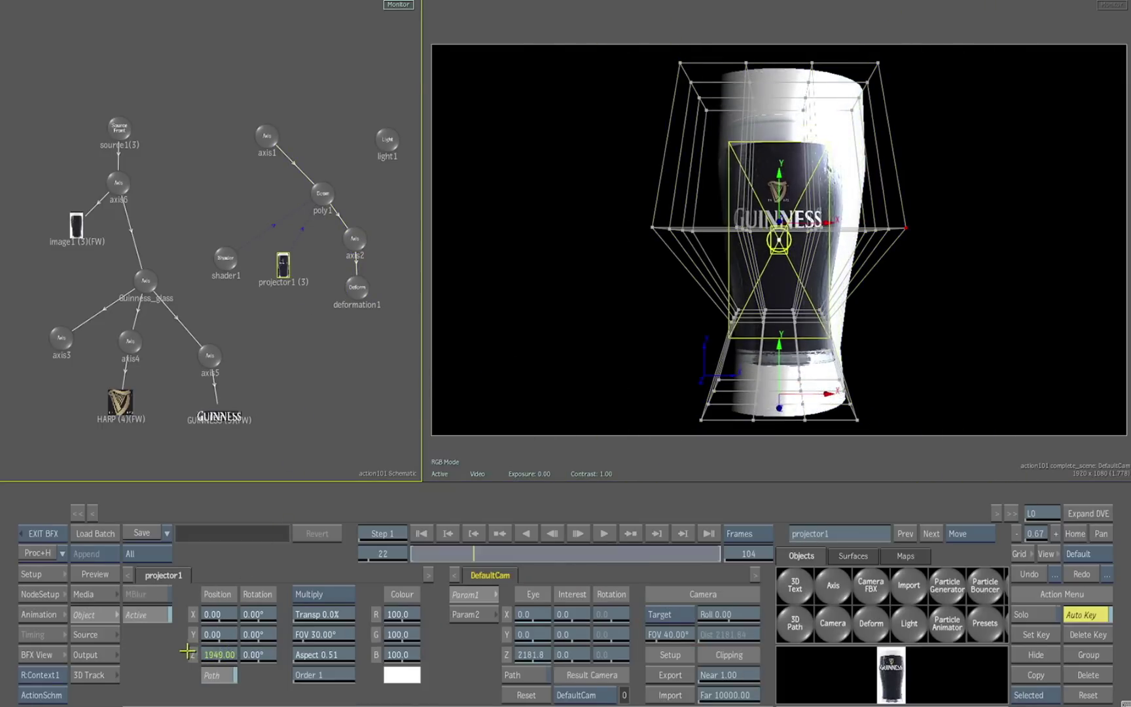
left_click_drag(257, 635, 280, 616)
left_click(1029, 576)
left_click(1030, 574)
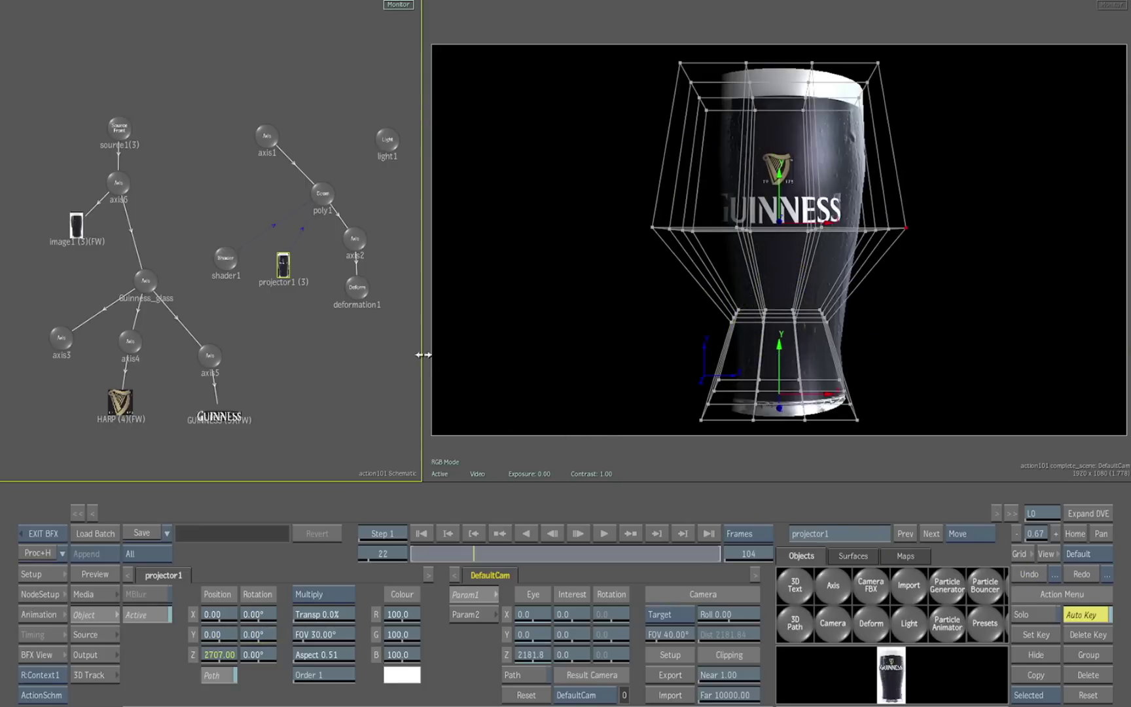
- Try scaling the middle row of deformation1 lattice points to 115, and undo the change
left_click(901, 221)
left_click_drag(615, 204, 970, 267)
mouse_move(737, 655)
left_mouse_down()
mouse_move(776, 649)
mouse_move(750, 650)
left_mouse_up()
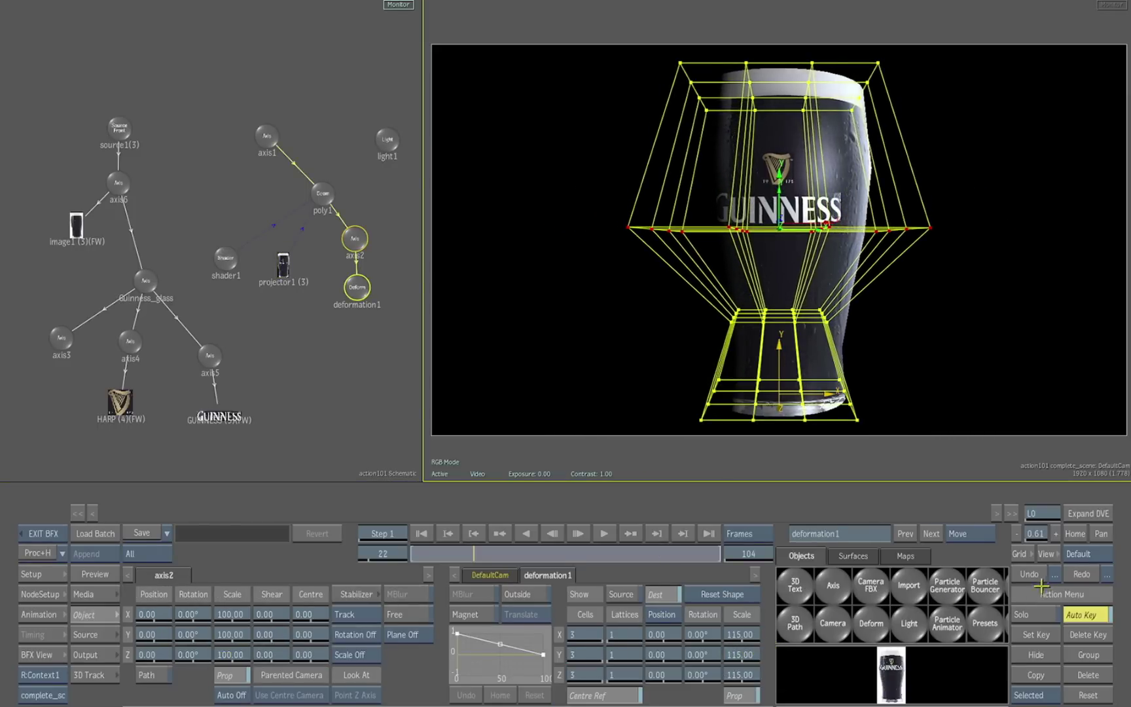
left_click(1033, 574)
- Set the Anisotropic X value of shader1 to 15 to adjust the highlight on the glass
left_click(233, 251)
left_click_drag(503, 614, 493, 617)
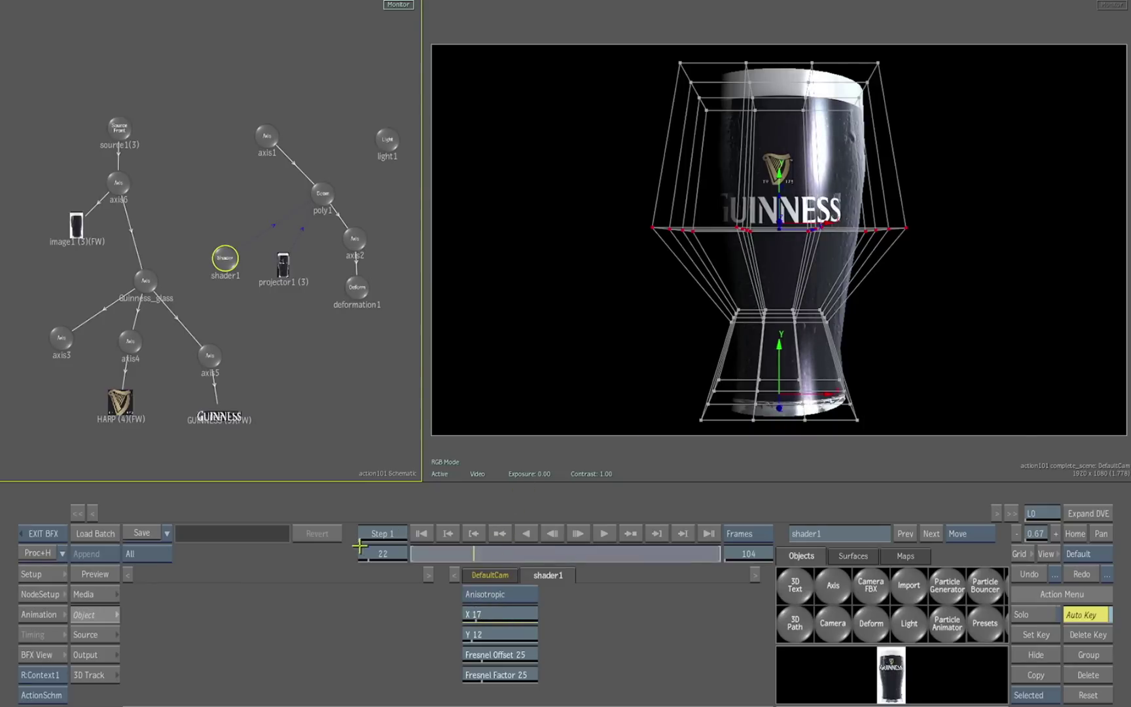
mouse_move(859, 315)
left_mouse_down()
mouse_move(814, 355)
mouse_move(618, 418)
mouse_move(865, 324)
left_mouse_up()
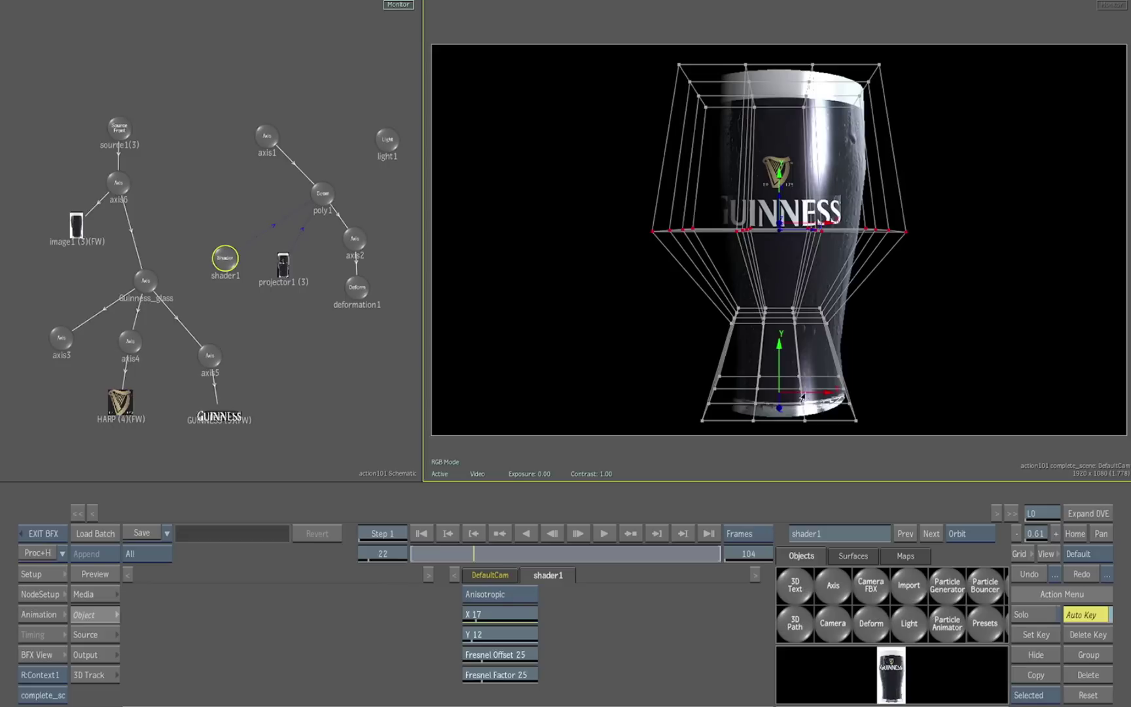
left_click(1028, 575)
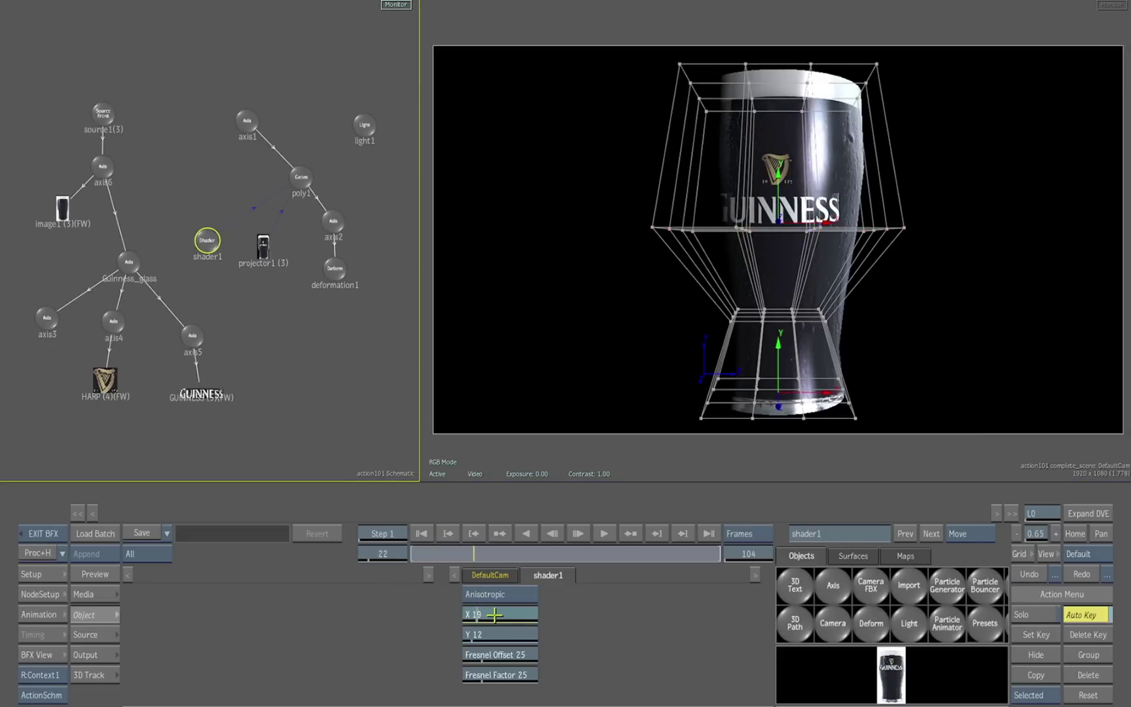
mouse_move(488, 614)
left_mouse_down()
mouse_move(500, 614)
mouse_move(491, 614)
left_mouse_up()
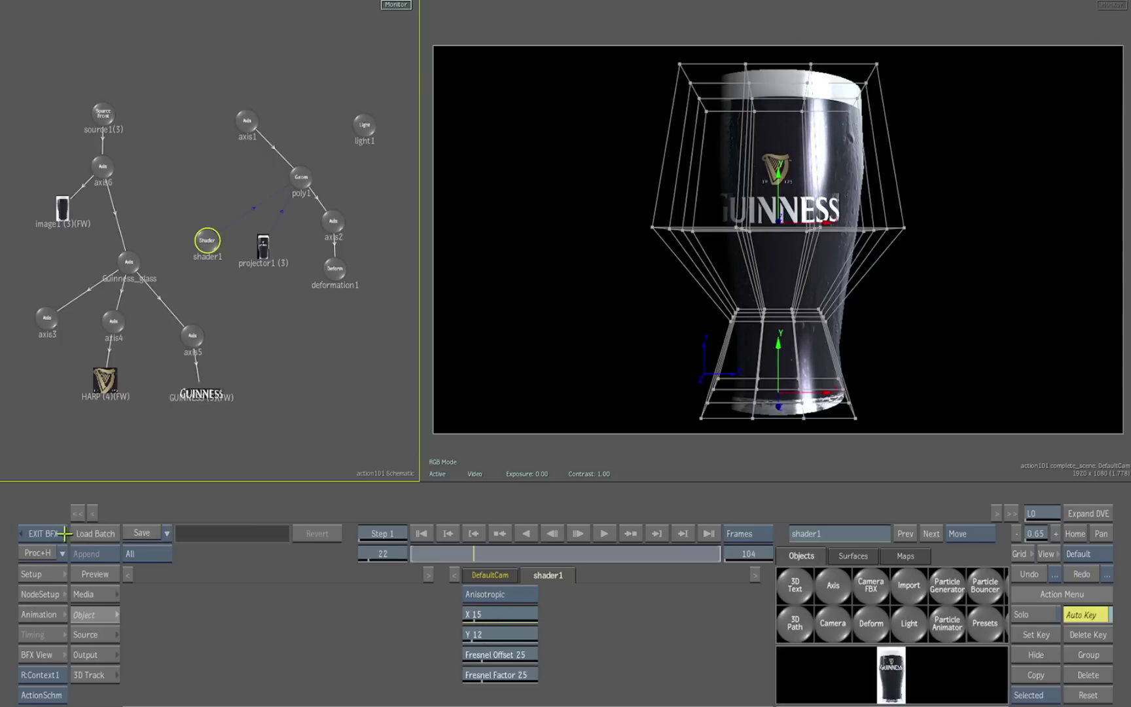
- Return to the full timeline, scrub through the glass shot, and exit Batch to the desktop
left_click(43, 534)
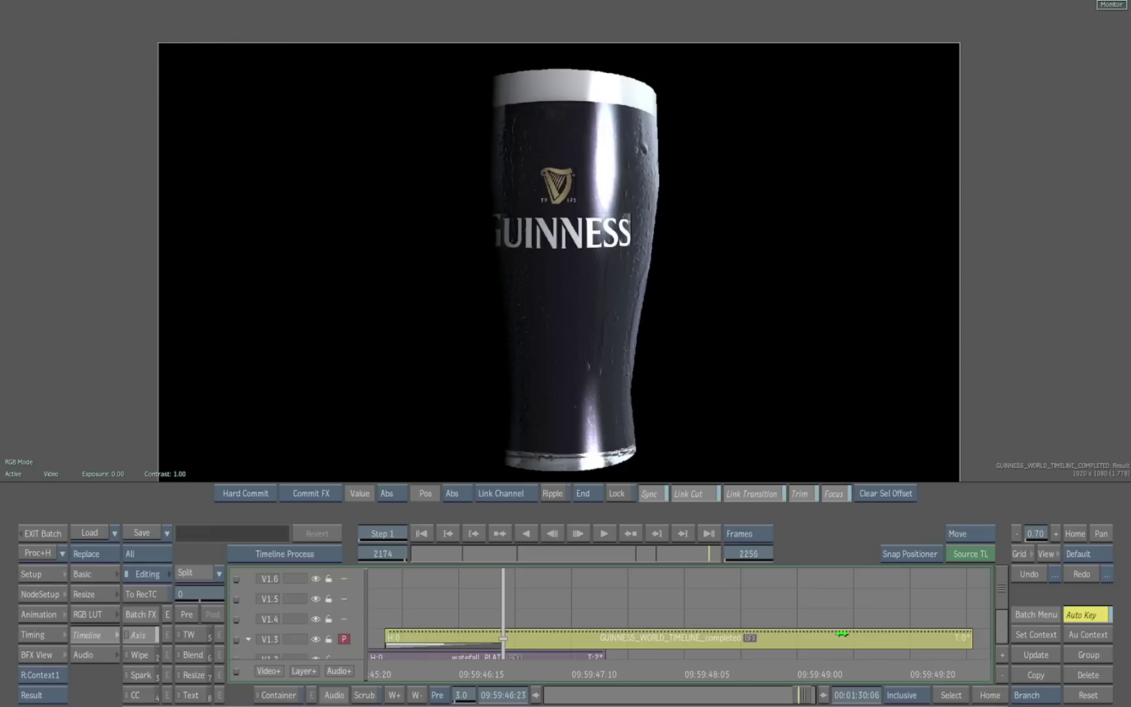
left_click(990, 695)
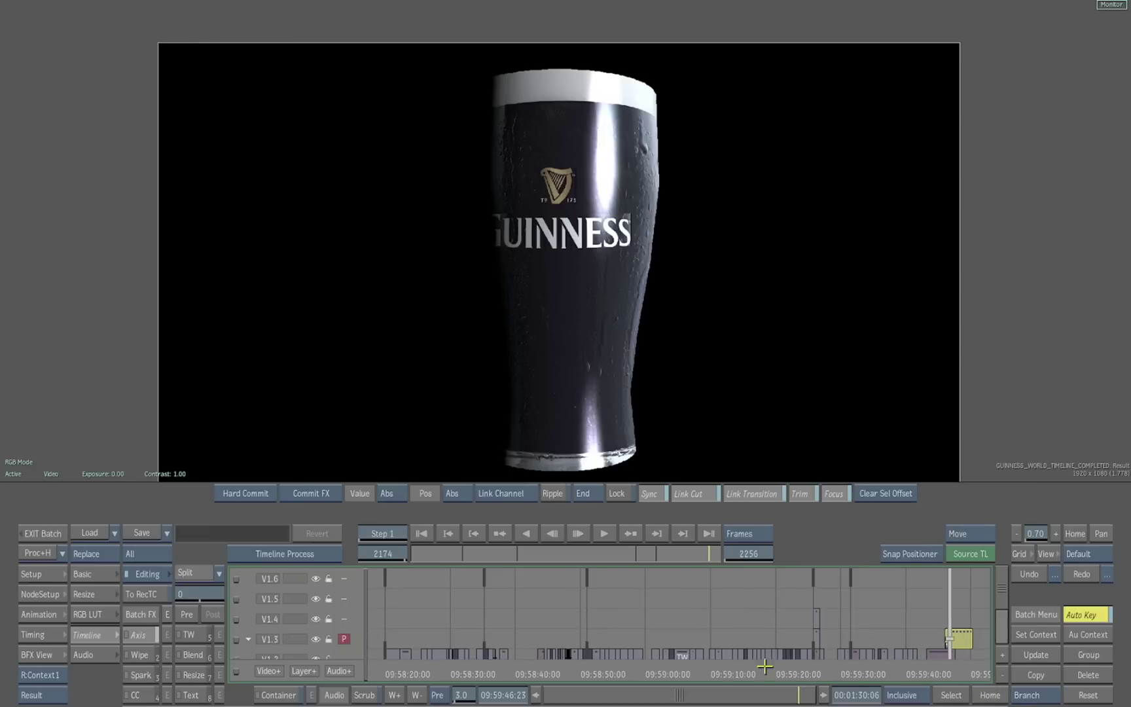
mouse_move(946, 677)
left_mouse_down()
mouse_move(930, 675)
mouse_move(960, 675)
left_mouse_up()
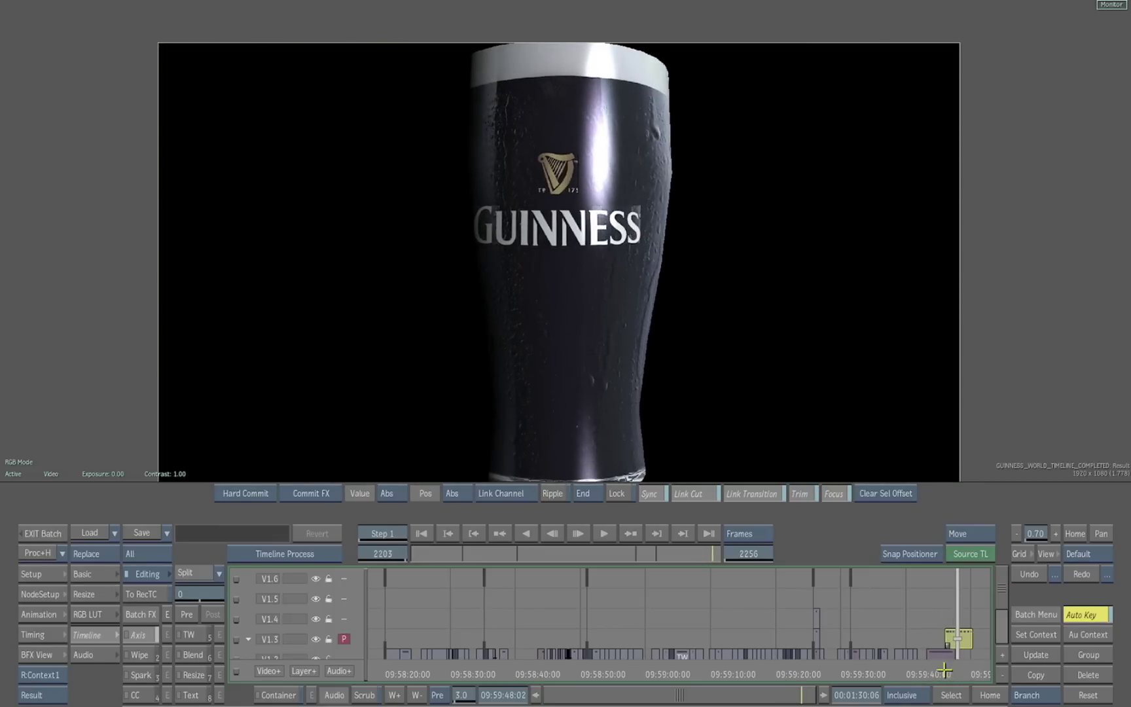
left_click(40, 535)
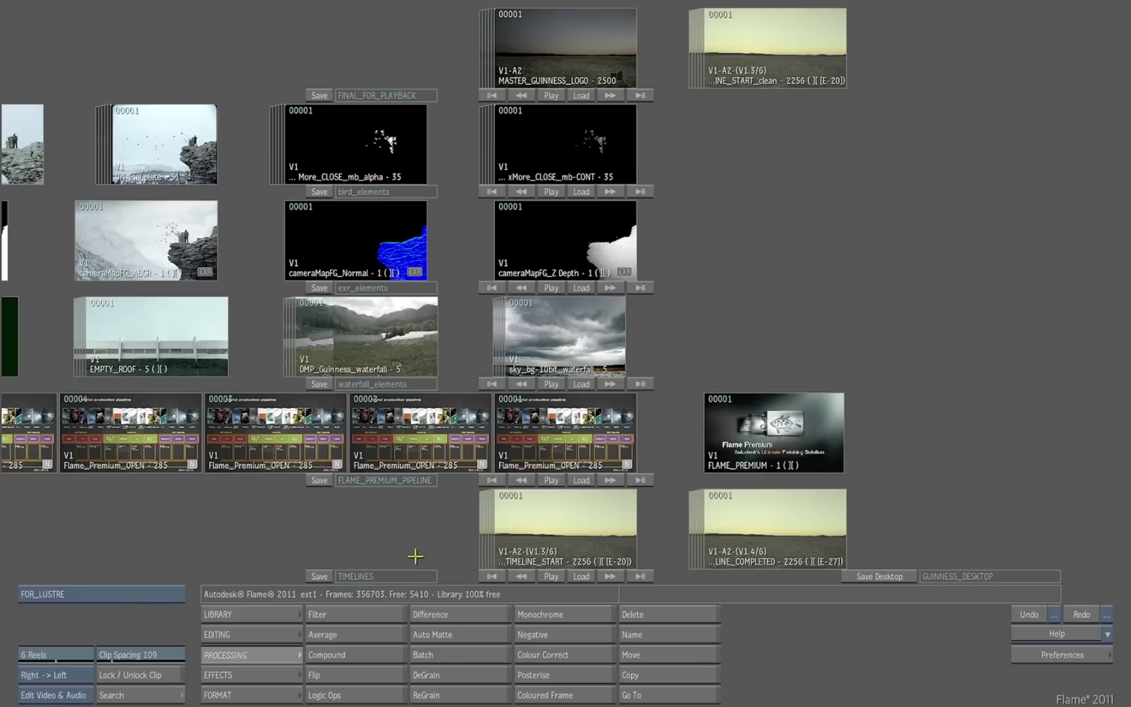
- Open the FOR_LUSTRE library, scrub the first completed timeline's thumbnail, and select both timeline clips
left_click(582, 576)
mouse_move(156, 141)
left_mouse_down()
mouse_move(220, 129)
mouse_move(141, 132)
left_mouse_up()
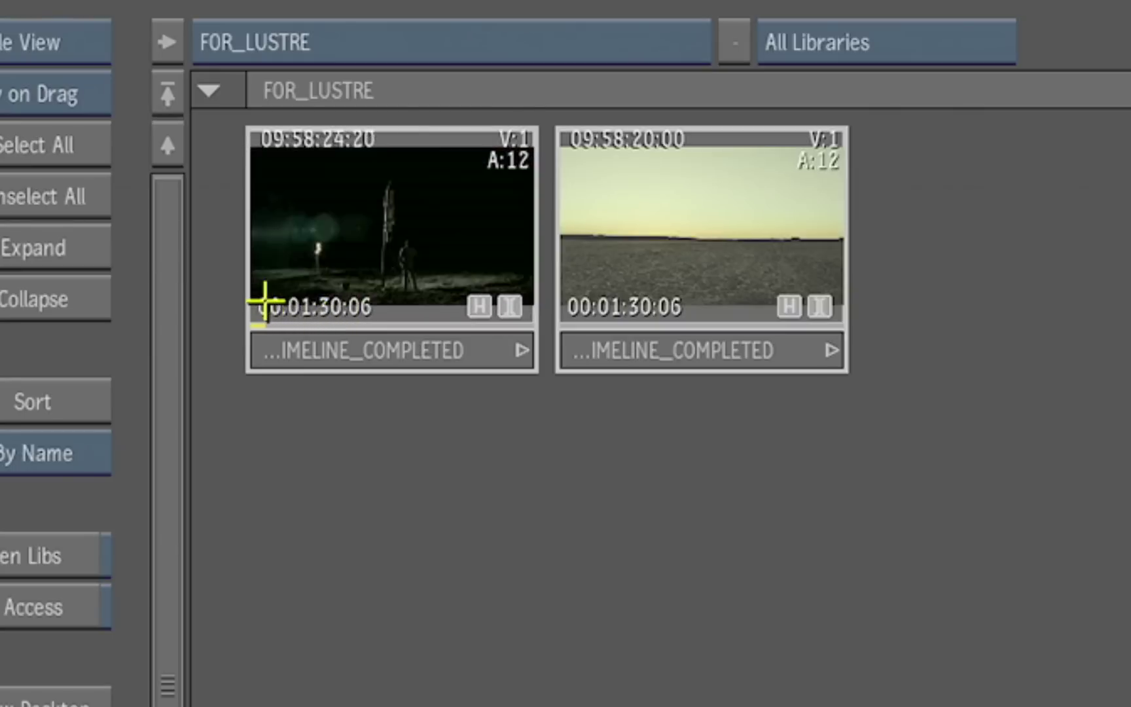
left_click_drag(265, 302, 222, 298)
left_click(414, 91)
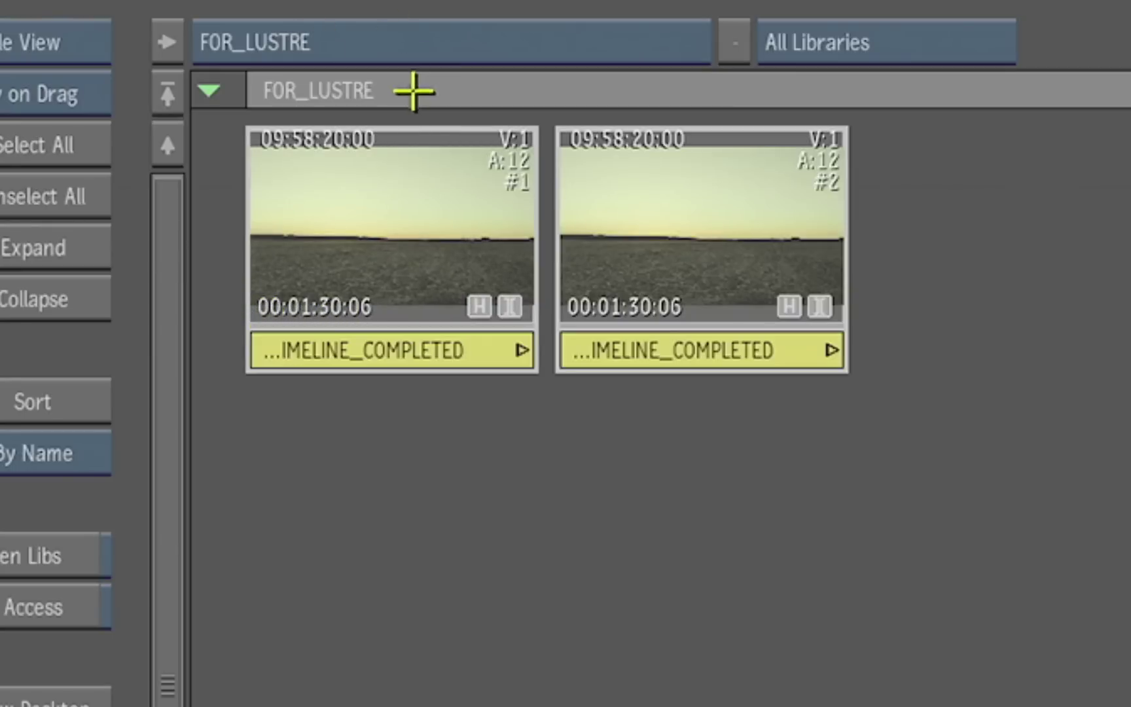